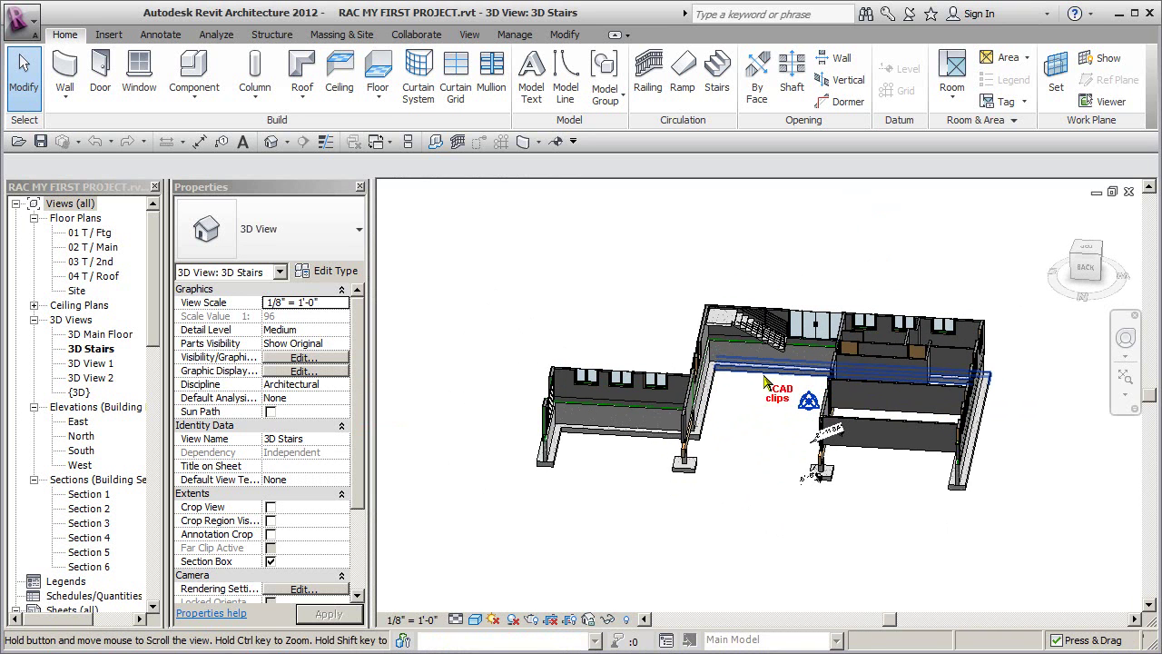
- Delete the 3D Main Floor view from the project
{"action": "left_click", "coordinate": [120, 335]}
{"action": "right_click", "coordinate": [120, 335]}
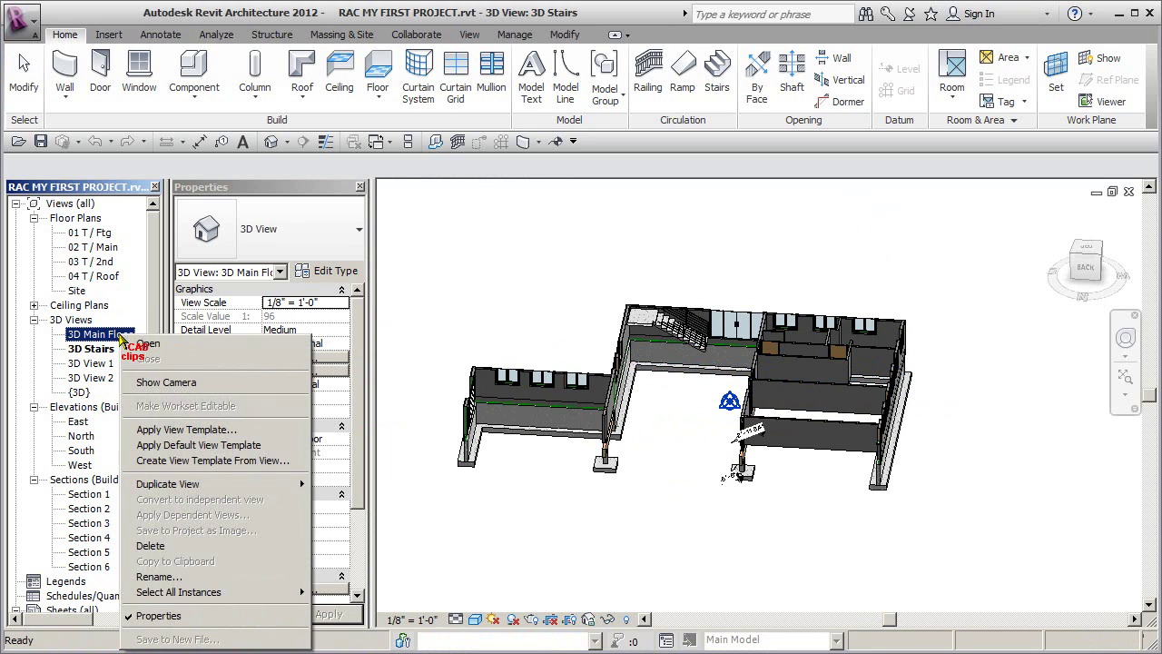
{"action": "left_click", "coordinate": [170, 548]}
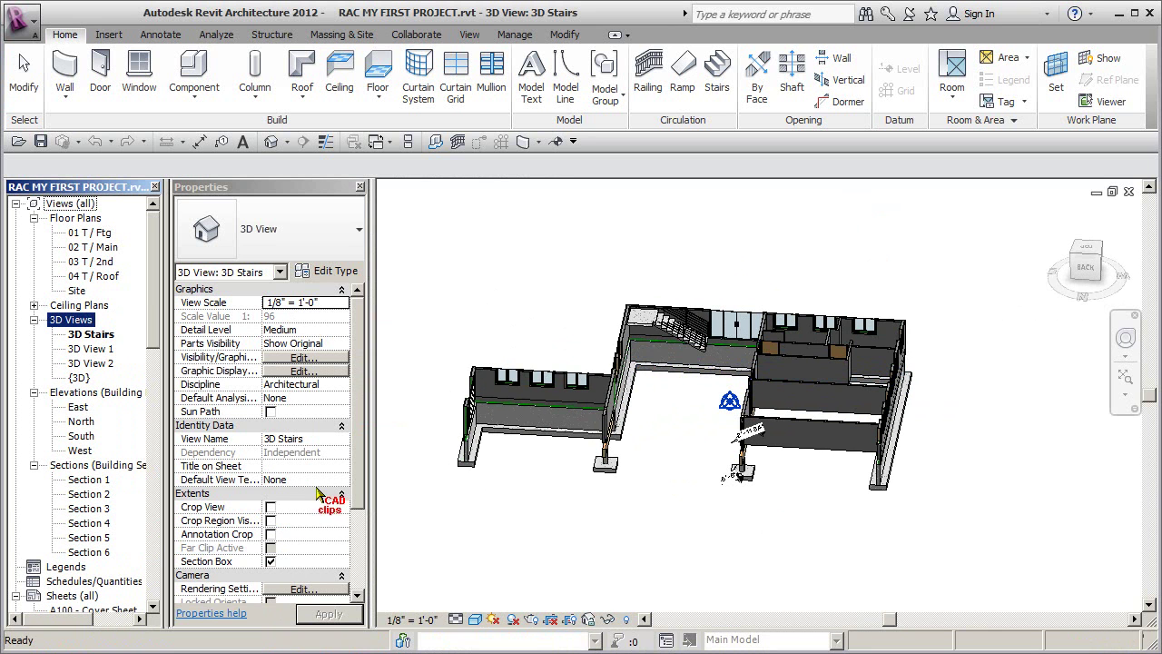
- Rename the 3D Stairs view as 3D Section
{"action": "right_click", "coordinate": [107, 335]}
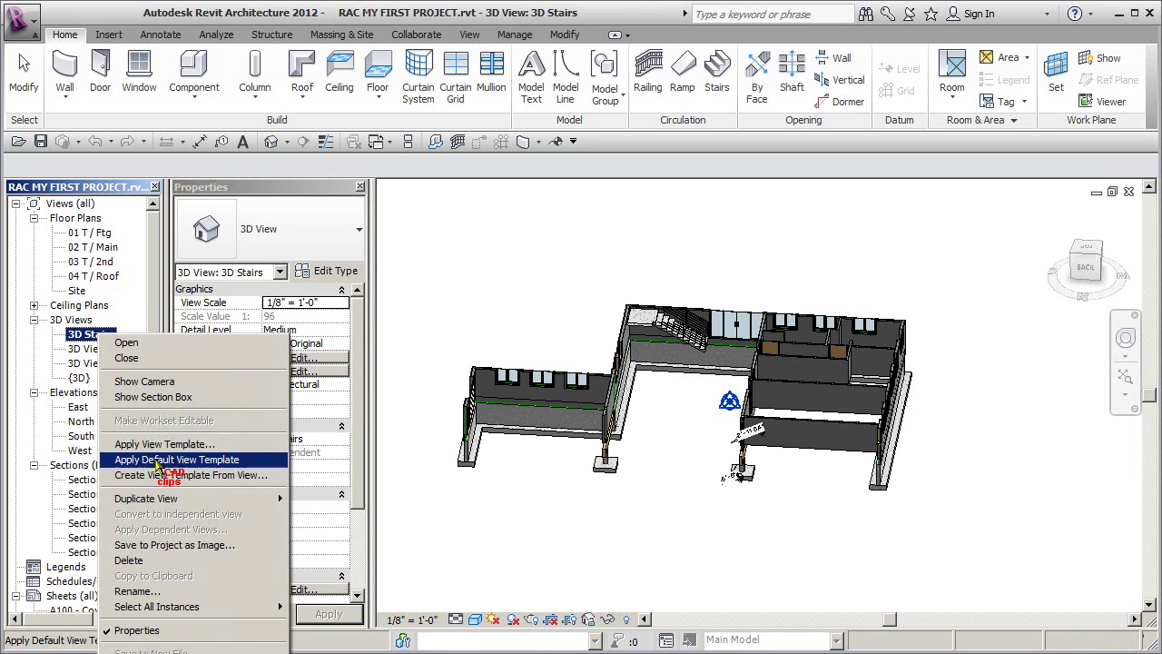
{"action": "left_click", "coordinate": [144, 591]}
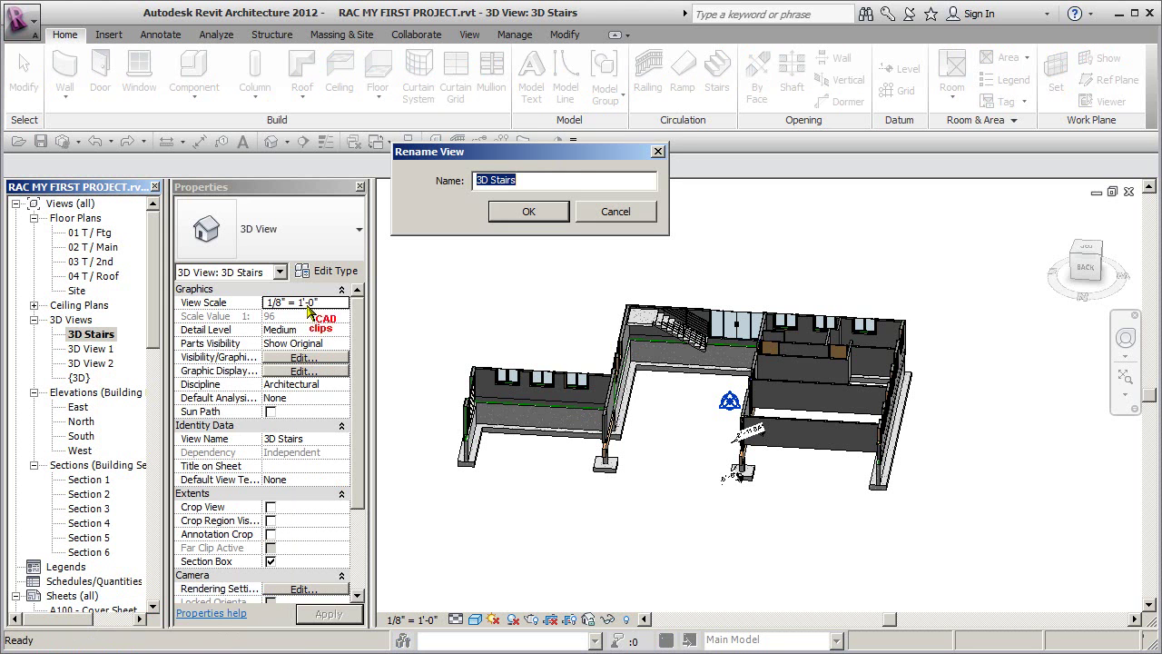
{"action": "left_click", "coordinate": [546, 177]}
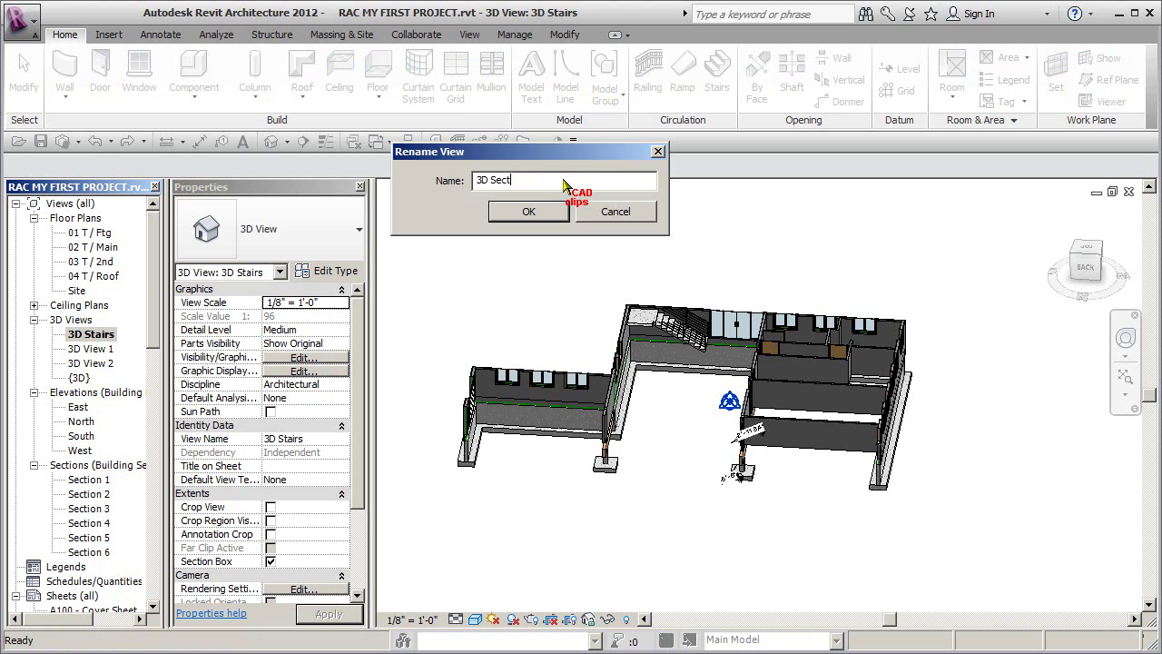
{"action": "left_click", "coordinate": [549, 212]}
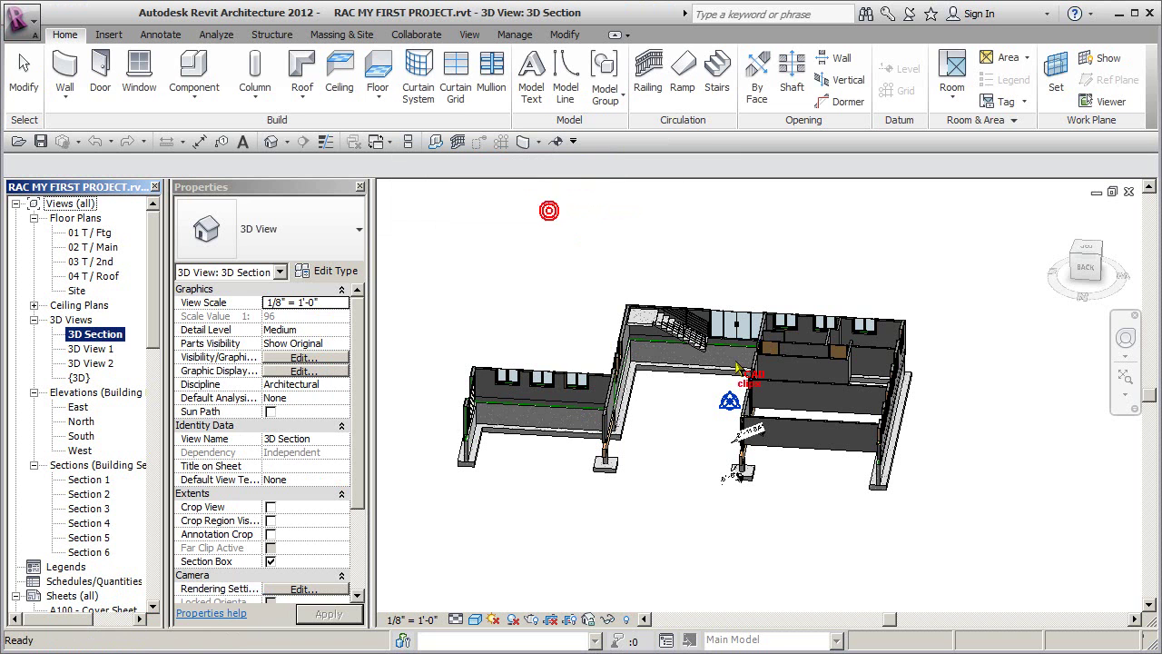
- Reveal the hidden elements in the 3D Section view, unhide the section box, and return to normal display
{"action": "left_click", "coordinate": [906, 516]}
{"action": "middle_click_drag", "start_coordinate": [953, 515], "coordinate": [903, 497], "text": "shift"}
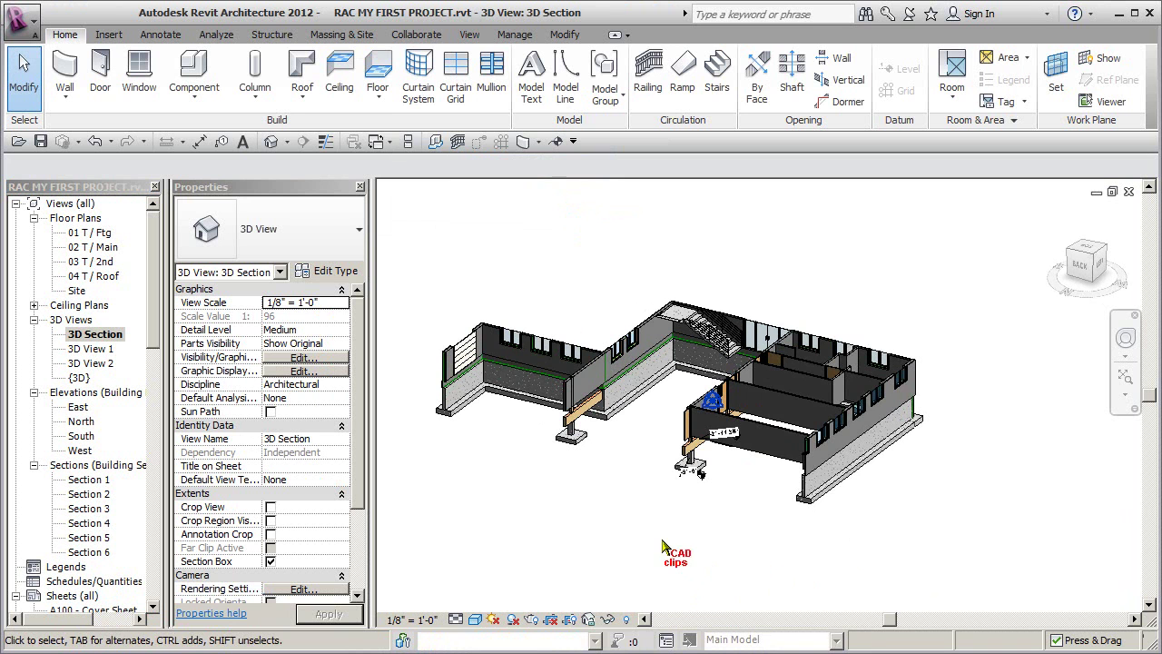
{"action": "left_click", "coordinate": [627, 619]}
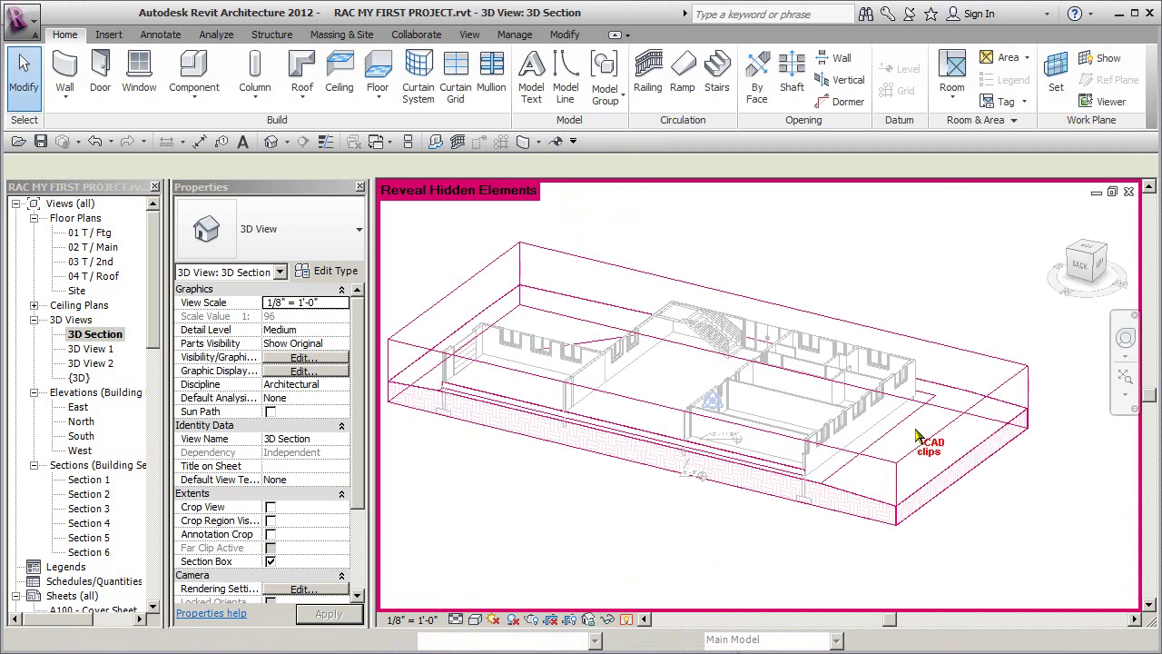
{"action": "left_click", "coordinate": [945, 345]}
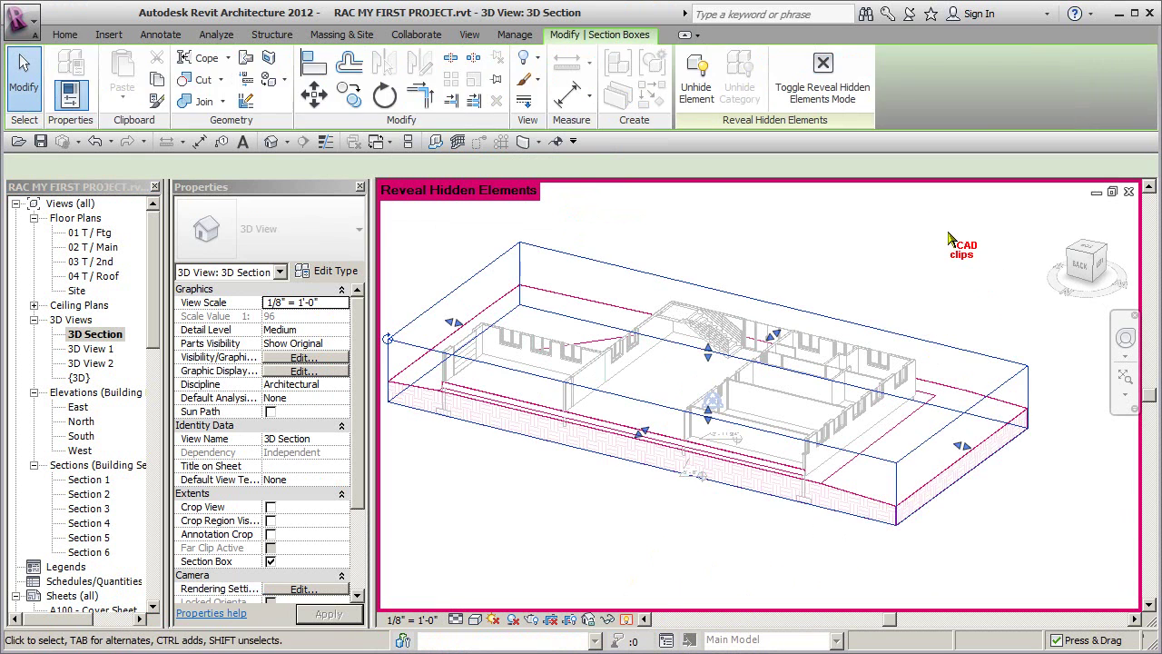
{"action": "left_click", "coordinate": [696, 77]}
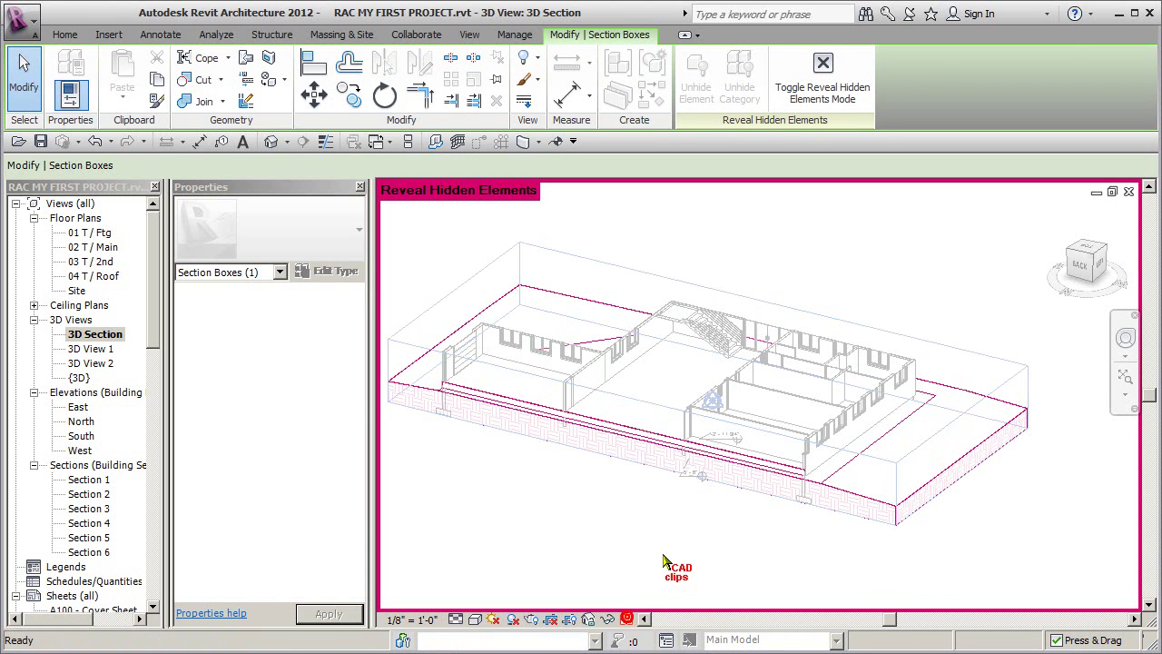
{"action": "key", "text": "Escape"}
{"action": "middle_click_drag", "start_coordinate": [713, 547], "coordinate": [697, 477], "text": "shift"}
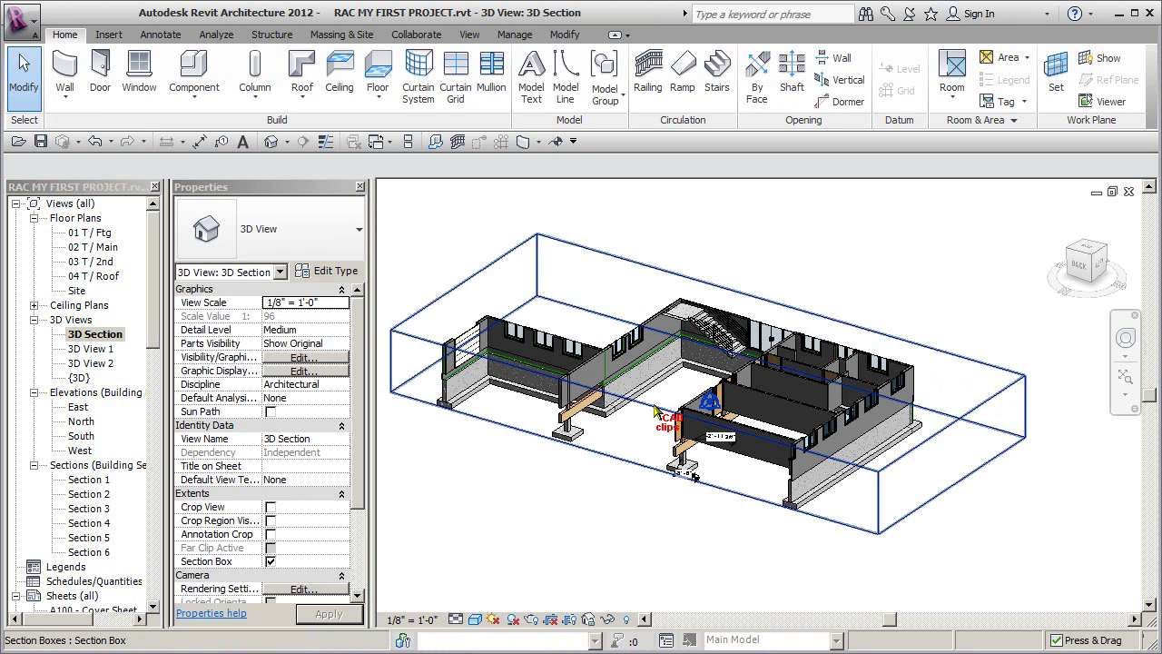
{"action": "left_click", "coordinate": [700, 481]}
{"action": "left_click", "coordinate": [535, 60]}
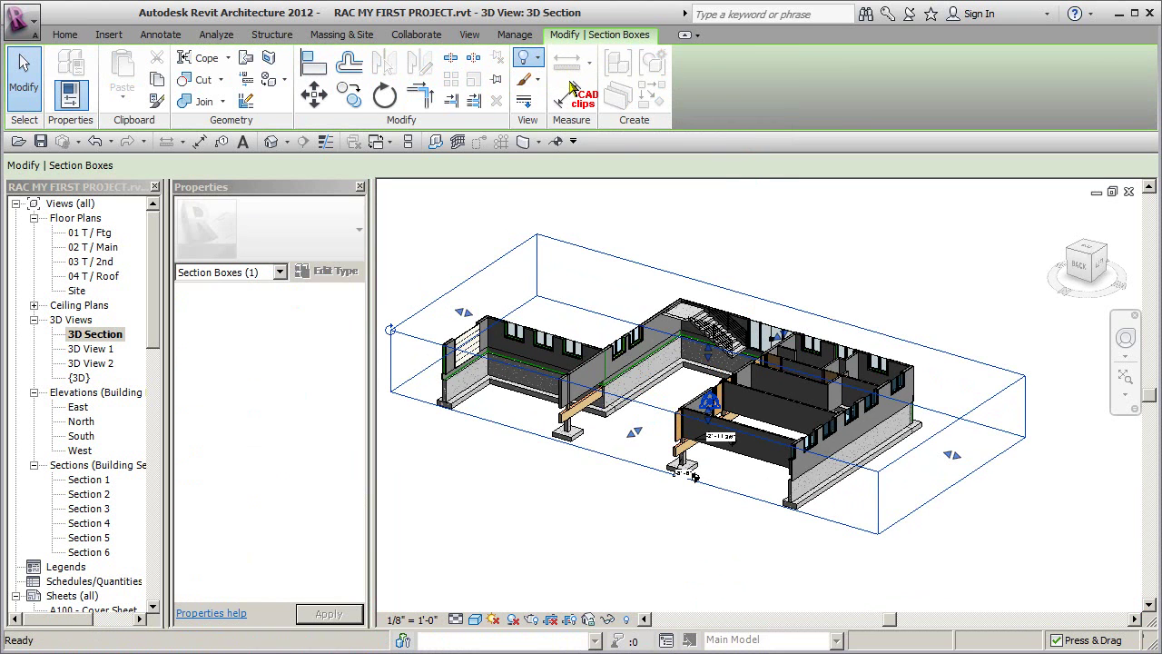
{"action": "key", "text": "Escape"}
{"action": "key", "text": "Escape"}
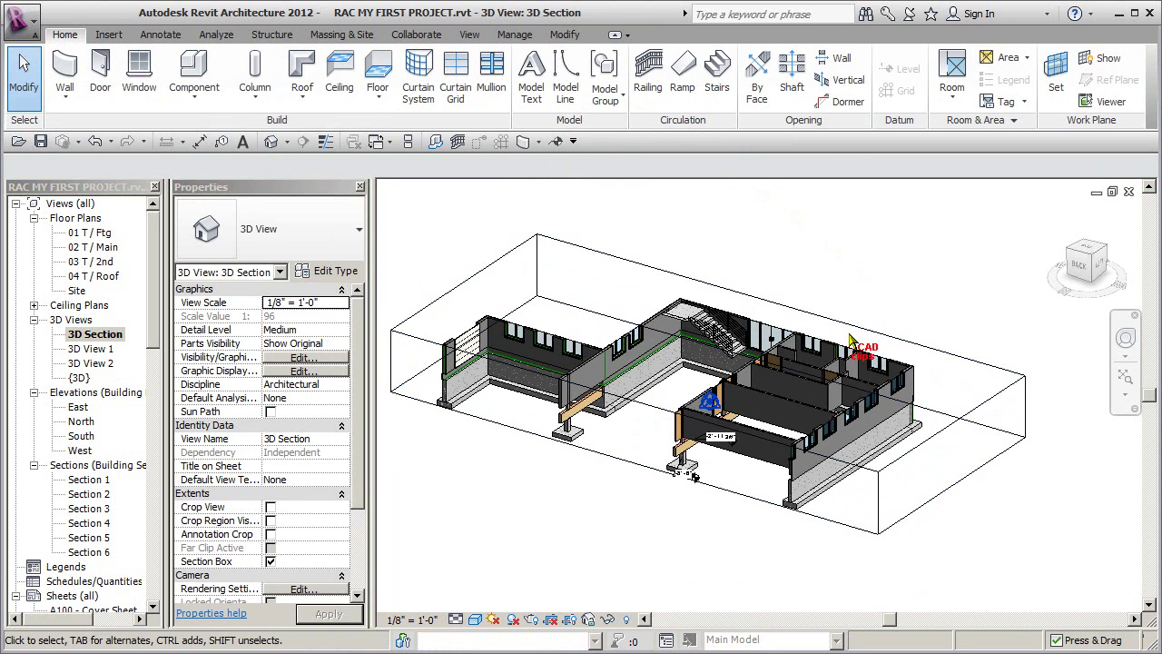
- Extend the section box upward past the roof and outward past the back wall to enclose the whole building
{"action": "left_click", "coordinate": [831, 325]}
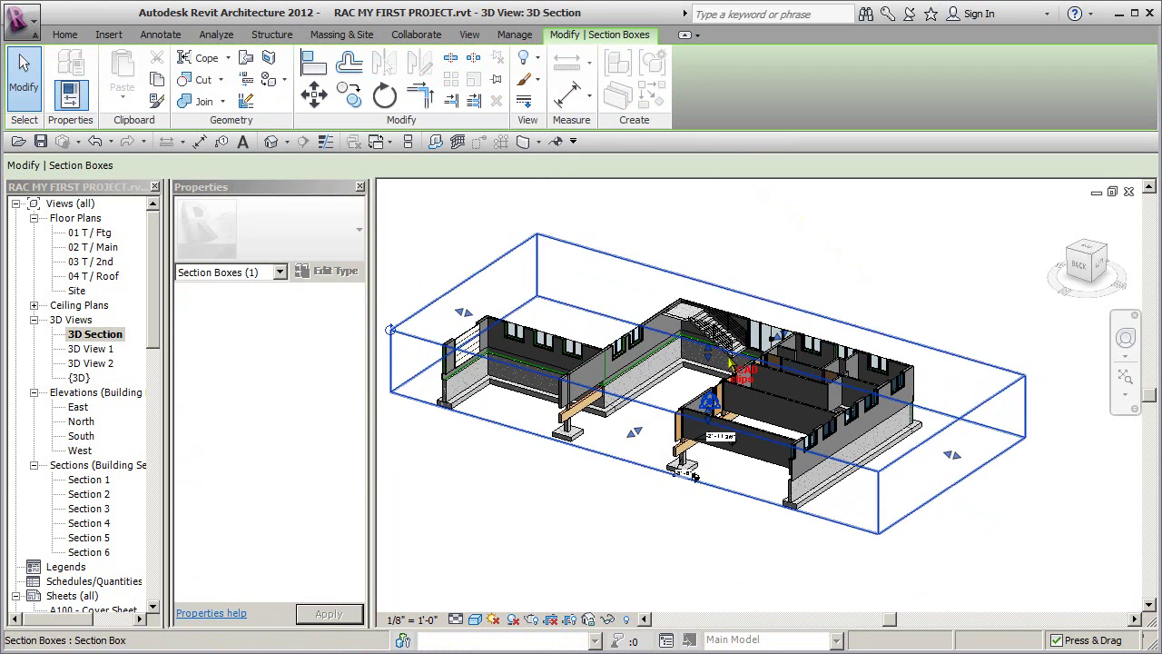
{"action": "left_click_drag", "start_coordinate": [710, 357], "coordinate": [730, 269]}
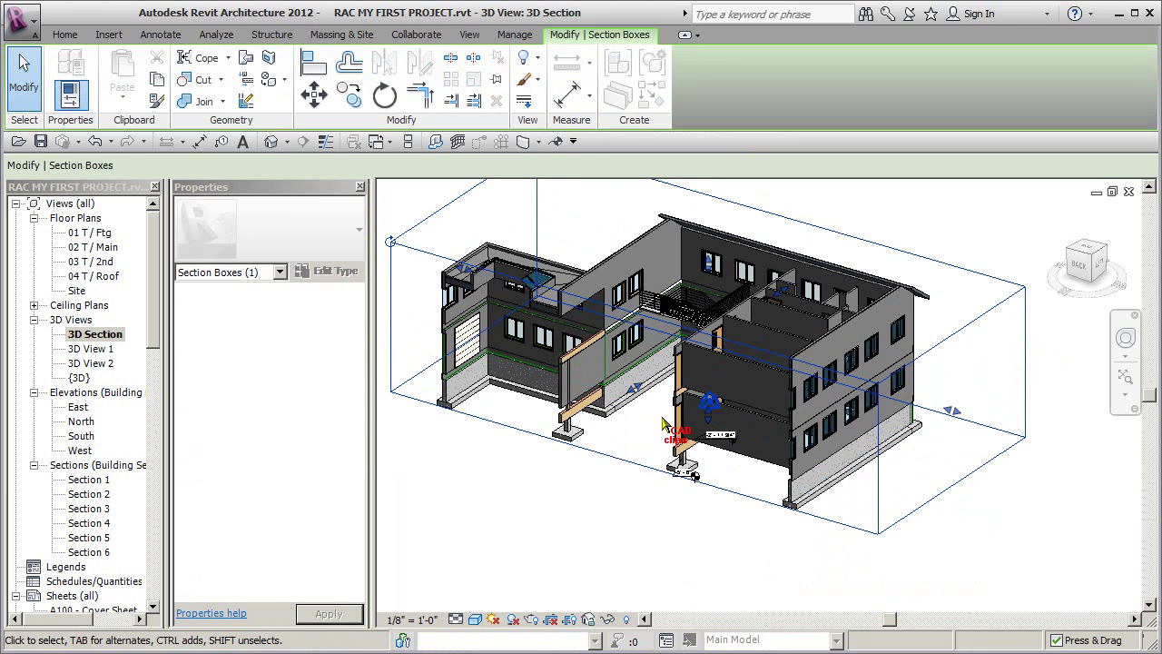
{"action": "middle_click_drag", "start_coordinate": [636, 392], "coordinate": [669, 553], "text": "shift"}
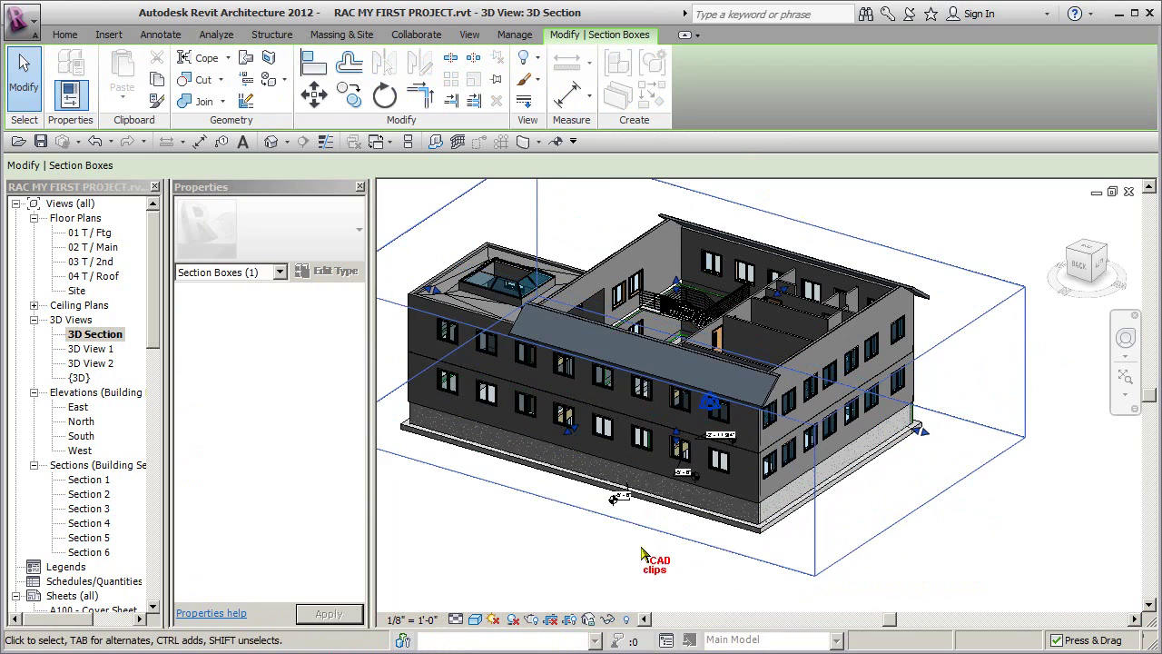
{"action": "middle_click_drag", "start_coordinate": [895, 531], "coordinate": [799, 248], "text": "shift"}
{"action": "left_click_drag", "start_coordinate": [676, 272], "coordinate": [695, 214]}
{"action": "middle_click_drag", "start_coordinate": [840, 328], "coordinate": [695, 239], "text": "shift"}
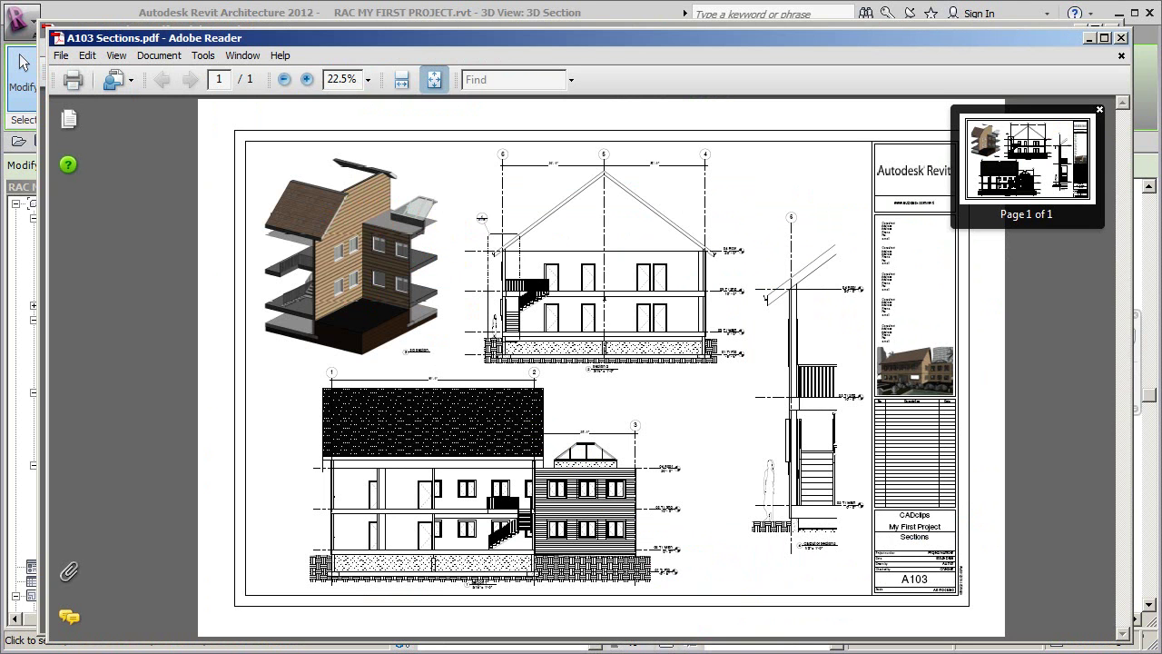
- Switch back to Revit and shrink the section box, moving its left side inward and lowering its top to cut off the roof ridge
{"action": "key", "text": "alt+Tab"}
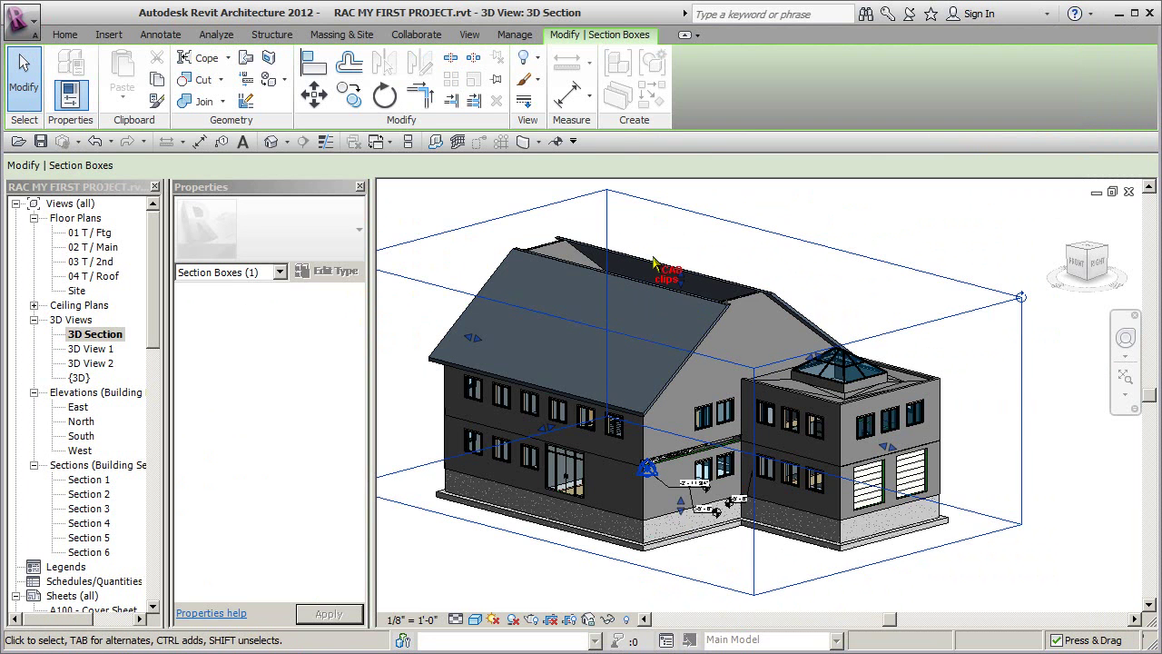
{"action": "middle_click_drag", "start_coordinate": [526, 311], "coordinate": [505, 361], "text": "shift"}
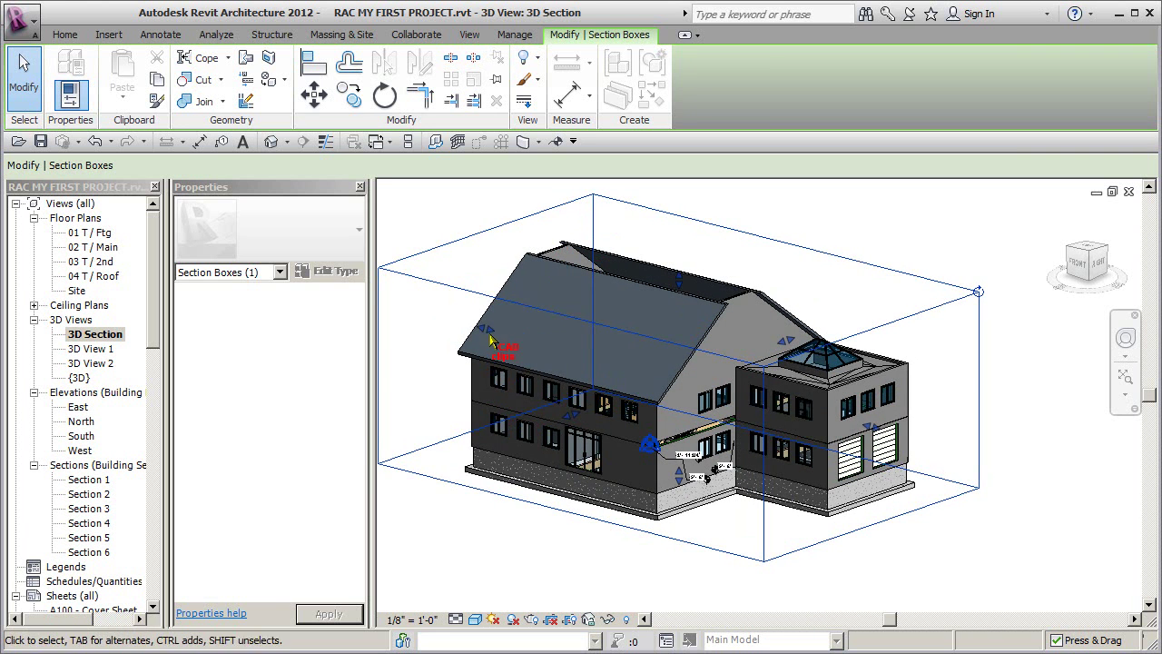
{"action": "left_click_drag", "start_coordinate": [641, 420], "coordinate": [496, 557]}
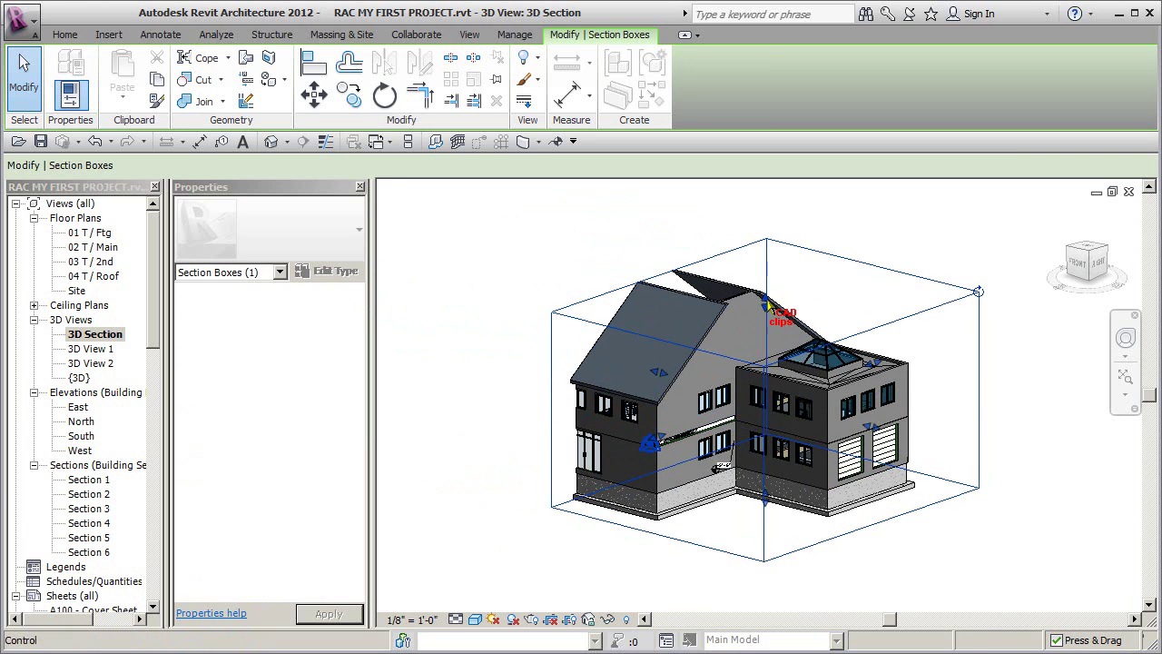
{"action": "mouse_move", "coordinate": [767, 306]}
{"action": "left_mouse_down"}
{"action": "mouse_move", "coordinate": [778, 306]}
{"action": "mouse_move", "coordinate": [768, 323]}
{"action": "left_mouse_up"}
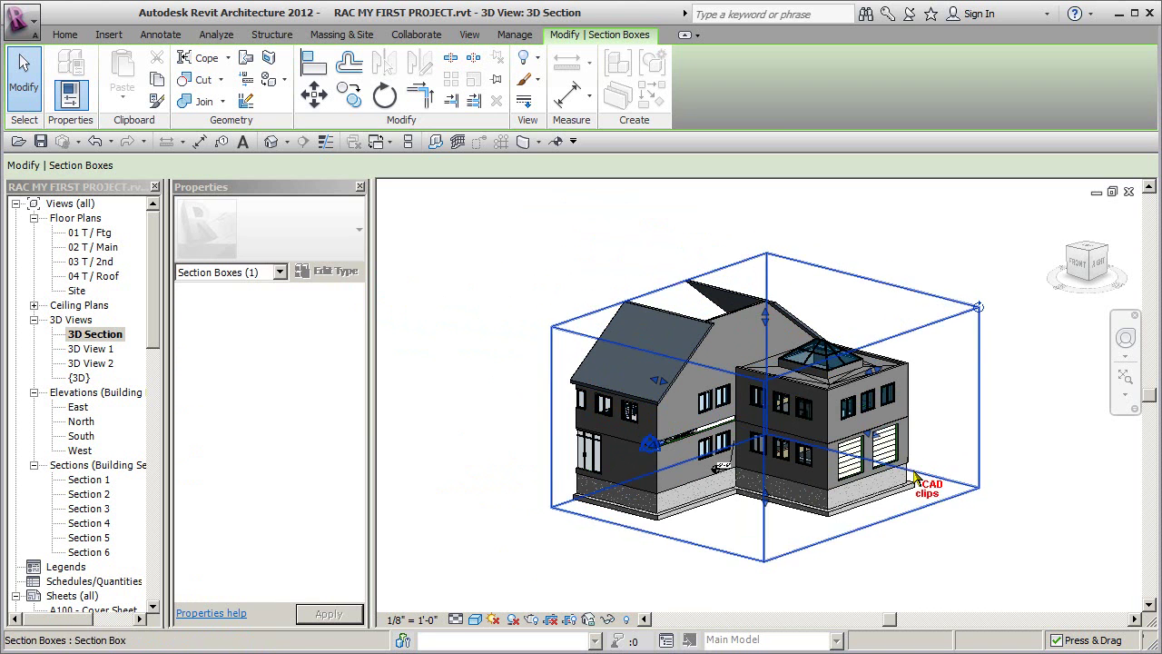
- Pull the section box's right face inward through the skylight wing and its front face inward past the front wall to expose the stairs
{"action": "left_click_drag", "start_coordinate": [869, 434], "coordinate": [844, 440]}
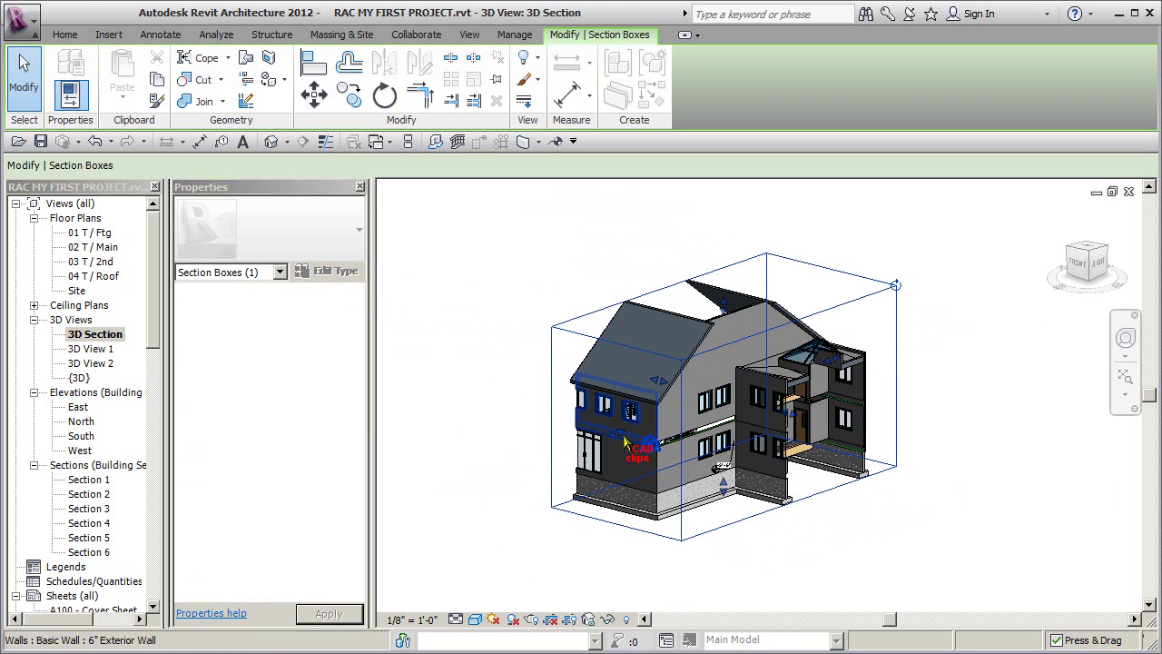
{"action": "left_click_drag", "start_coordinate": [620, 439], "coordinate": [642, 463]}
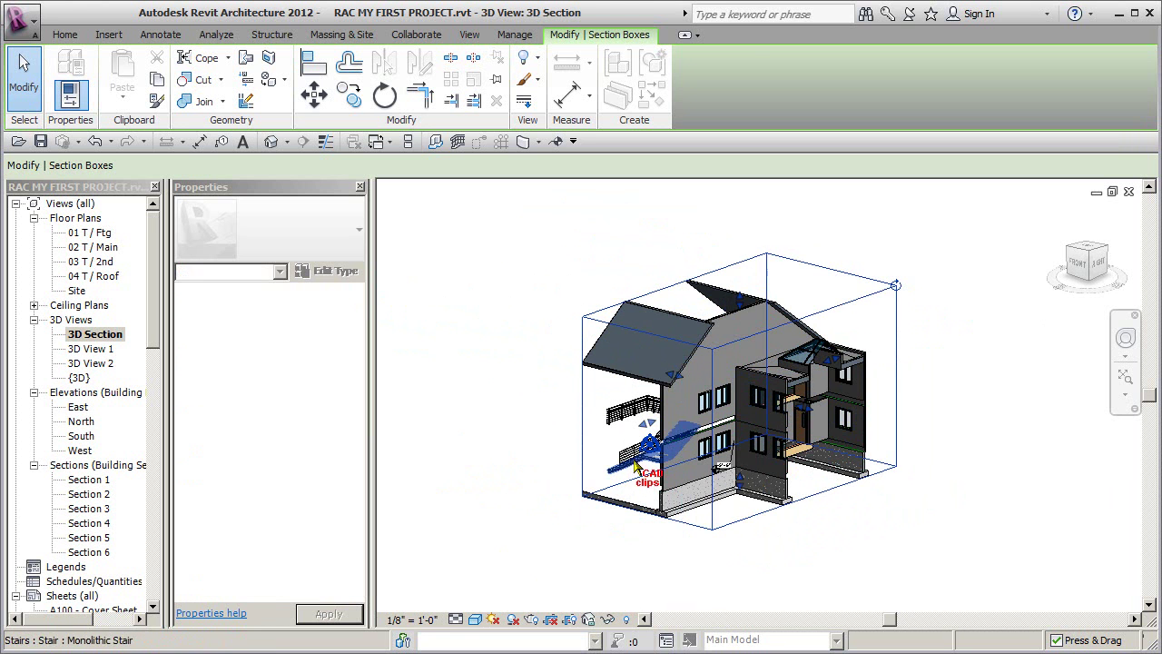
{"action": "left_click", "coordinate": [833, 516]}
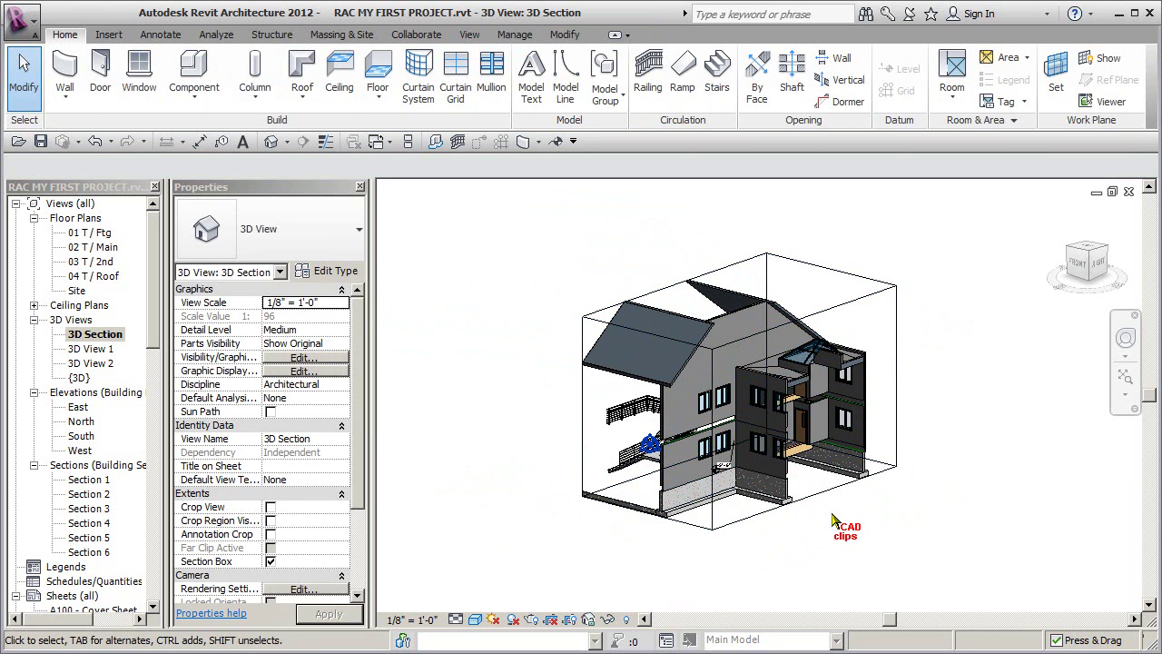
{"action": "middle_click_drag", "start_coordinate": [833, 516], "coordinate": [913, 463], "text": "shift"}
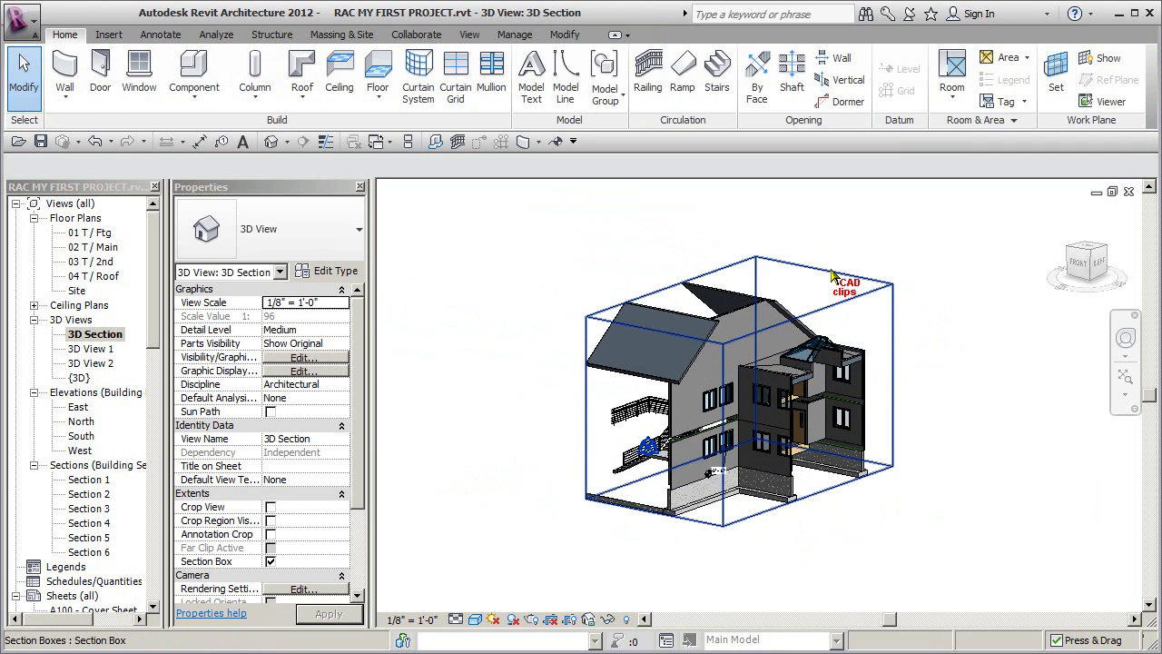
{"action": "left_click", "coordinate": [856, 352]}
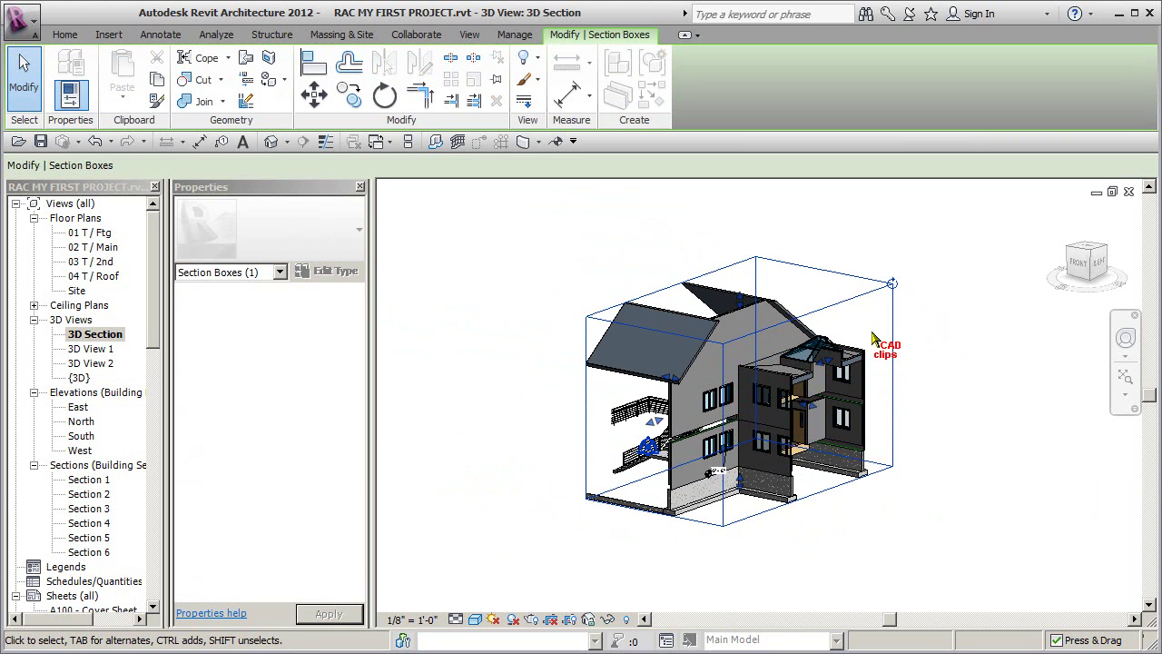
{"action": "left_click", "coordinate": [832, 367]}
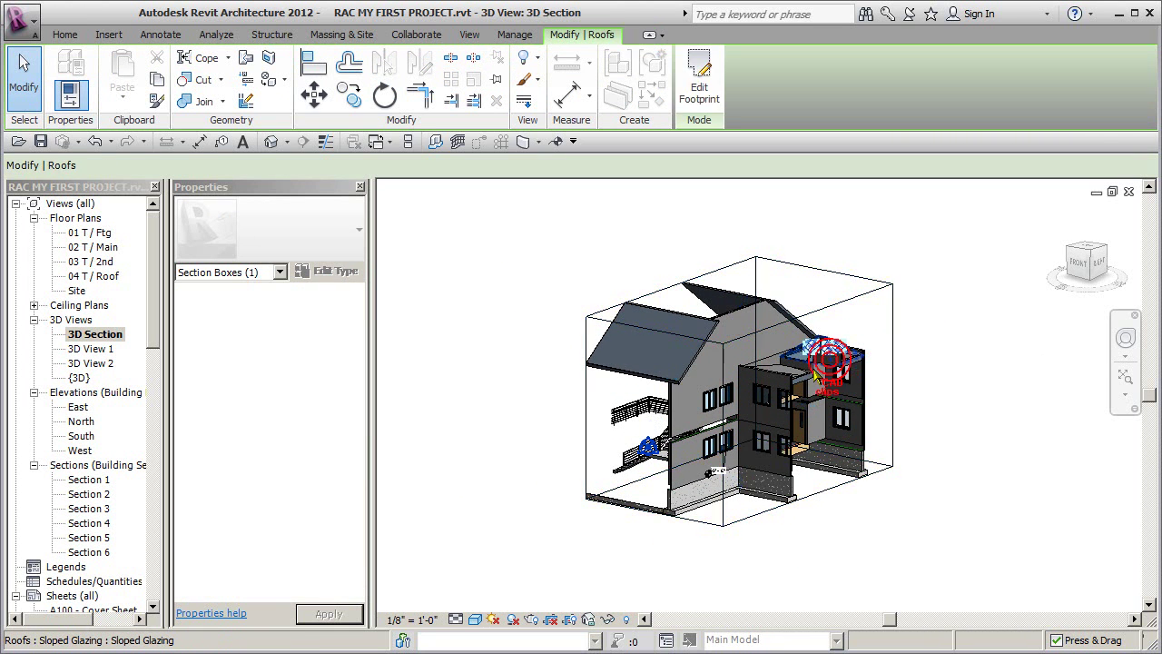
{"action": "left_click", "coordinate": [929, 384]}
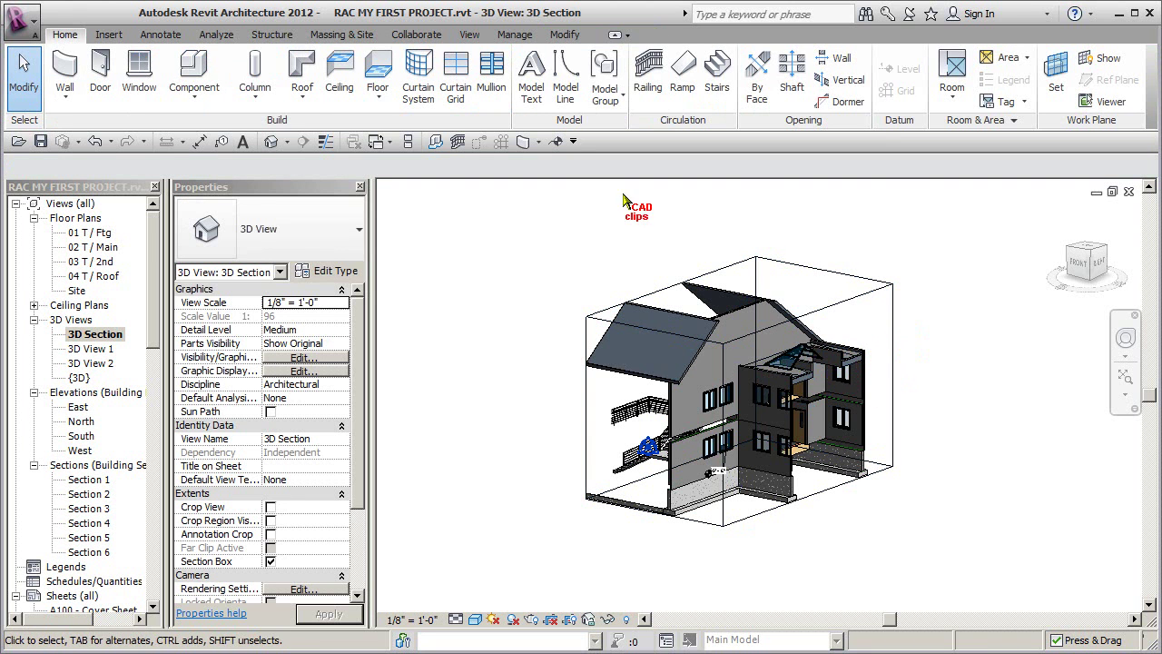
- Move the section box's right face further inward to cut deeper through the skylight wing
{"action": "scroll", "coordinate": [803, 483], "scroll_direction": "up", "scroll_amount": 4}
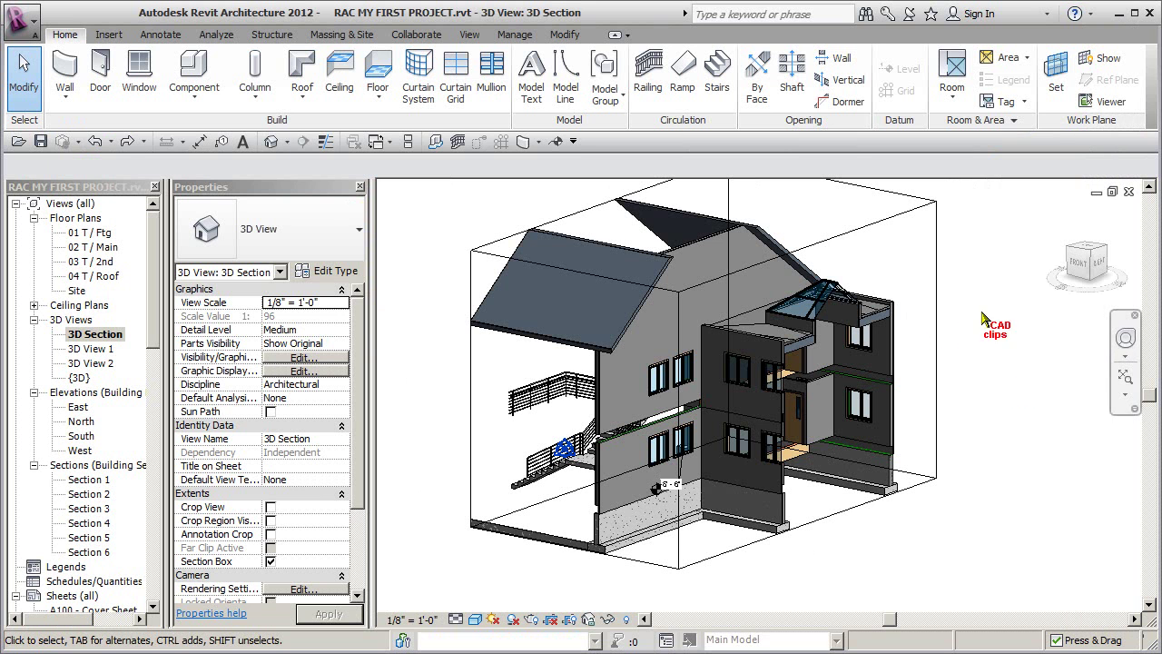
{"action": "left_click", "coordinate": [935, 320]}
{"action": "left_click", "coordinate": [938, 316]}
{"action": "left_click_drag", "start_coordinate": [824, 336], "coordinate": [730, 350]}
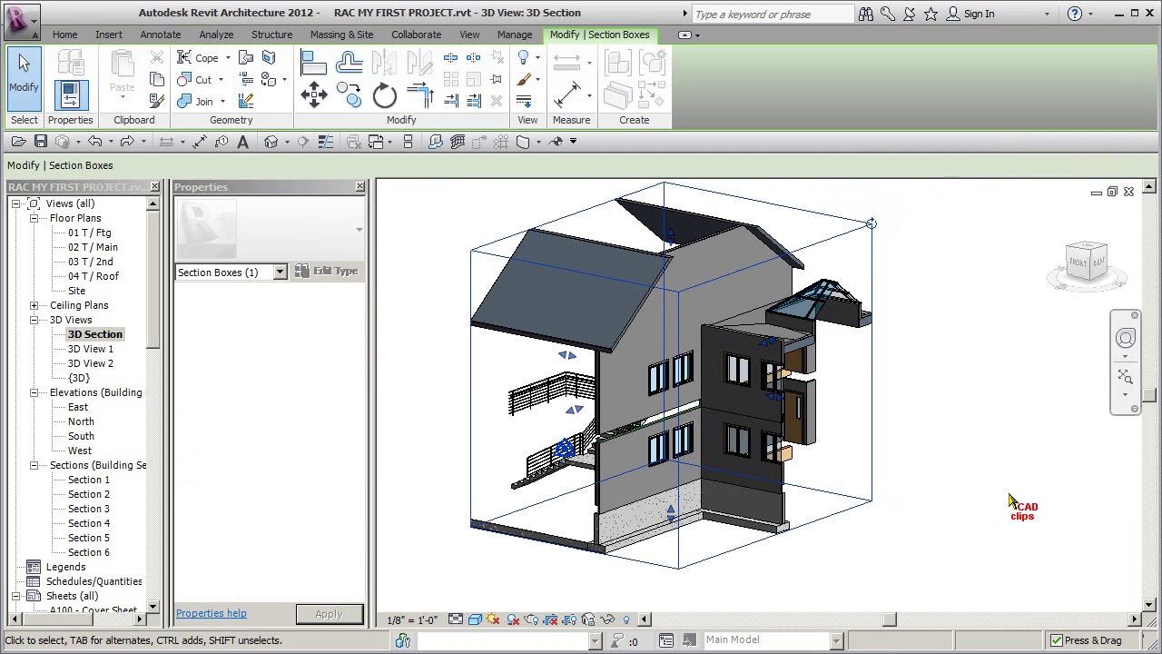
{"action": "left_click", "coordinate": [1003, 500]}
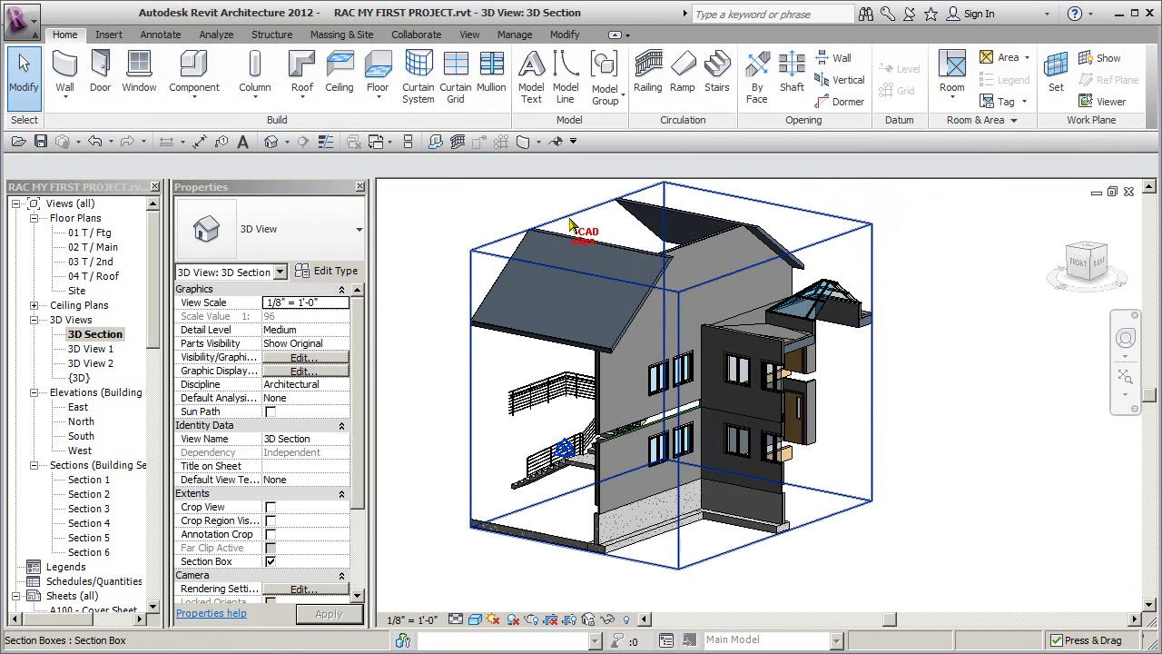
- Move the section box's left side further inward to shorten the cut main building near the stairs
{"action": "left_click", "coordinate": [627, 280]}
{"action": "left_click_drag", "start_coordinate": [568, 354], "coordinate": [622, 383]}
{"action": "left_click", "coordinate": [897, 463]}
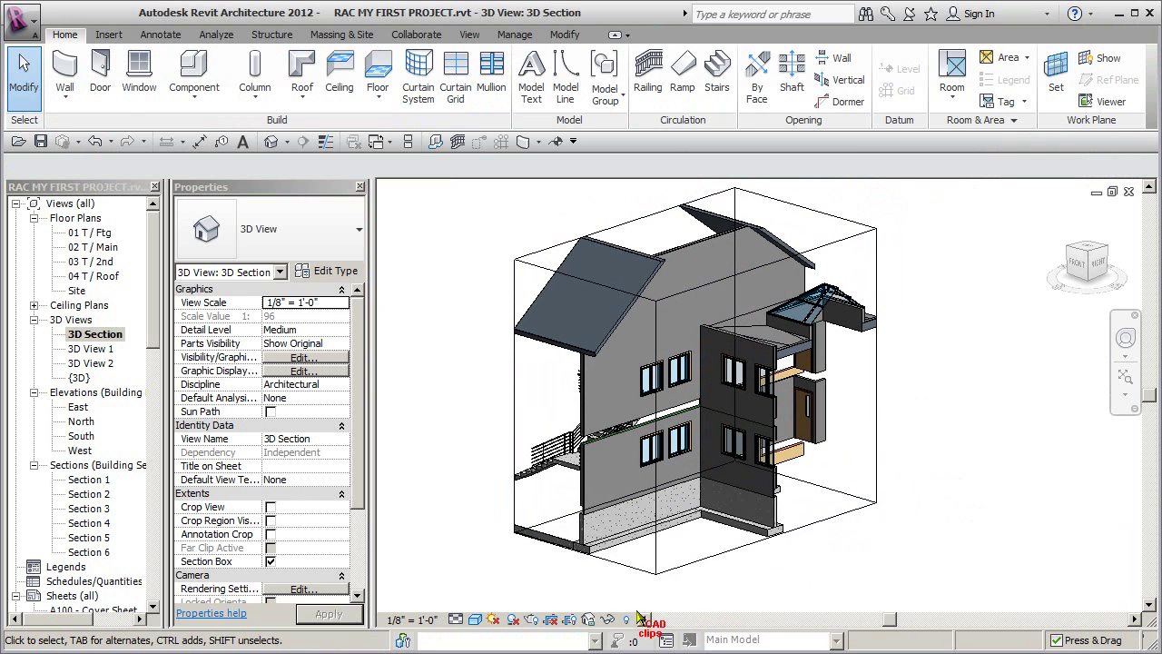
- Hide the section box element in the 3D Section view
{"action": "left_click", "coordinate": [732, 502]}
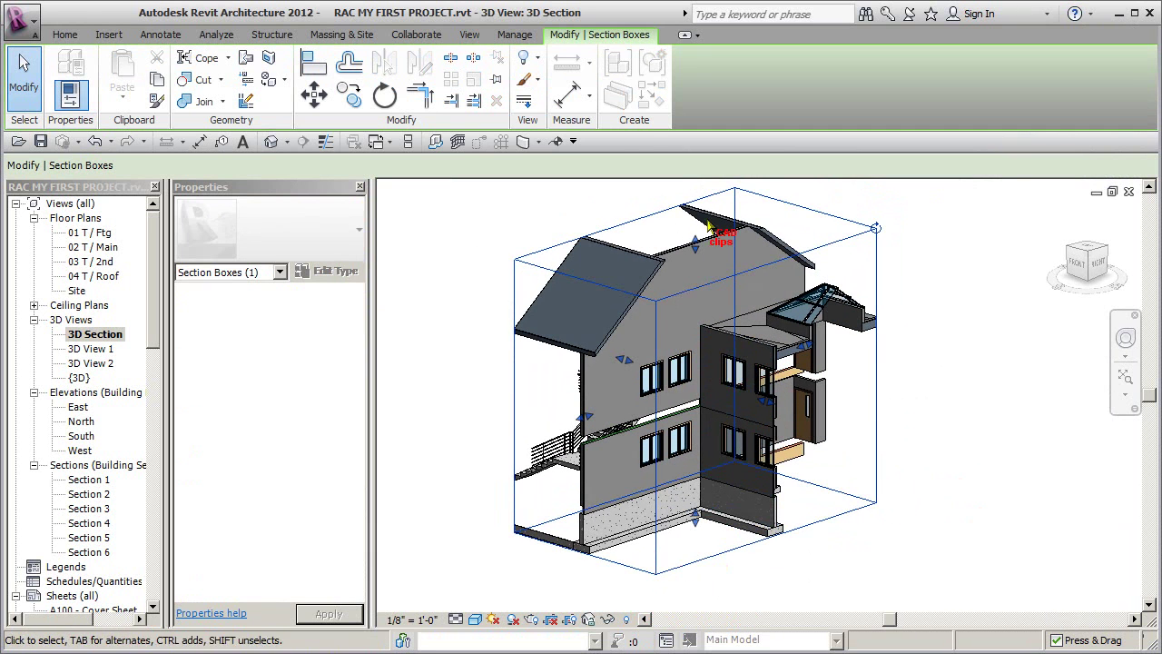
{"action": "left_click", "coordinate": [531, 57]}
{"action": "left_click", "coordinate": [563, 91]}
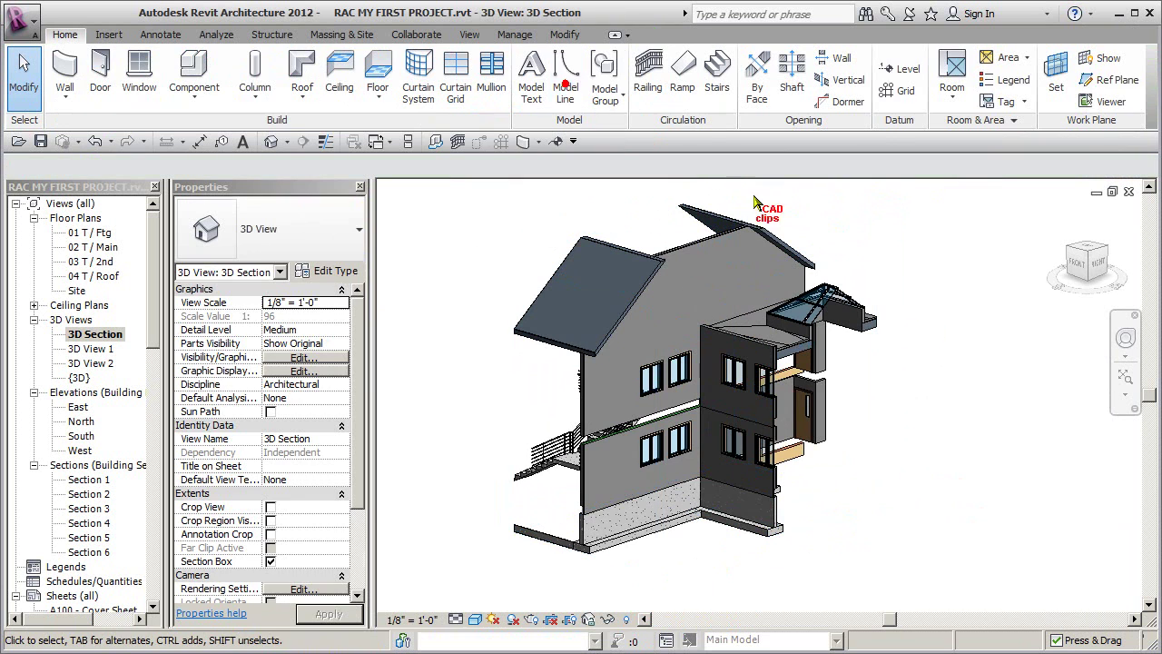
{"action": "middle_click_drag", "start_coordinate": [888, 439], "coordinate": [890, 441], "text": "shift"}
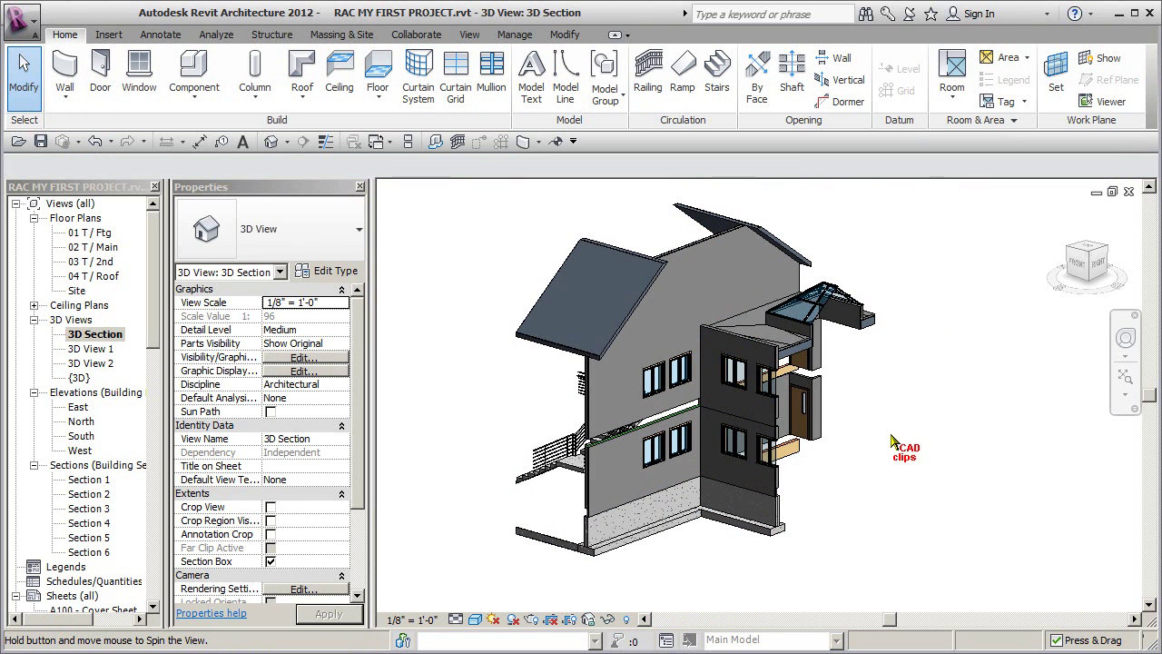
- Set the 3D Section view's visual style to Realistic and orbit the cut building slightly
{"action": "left_click", "coordinate": [475, 621]}
{"action": "left_click", "coordinate": [495, 612]}
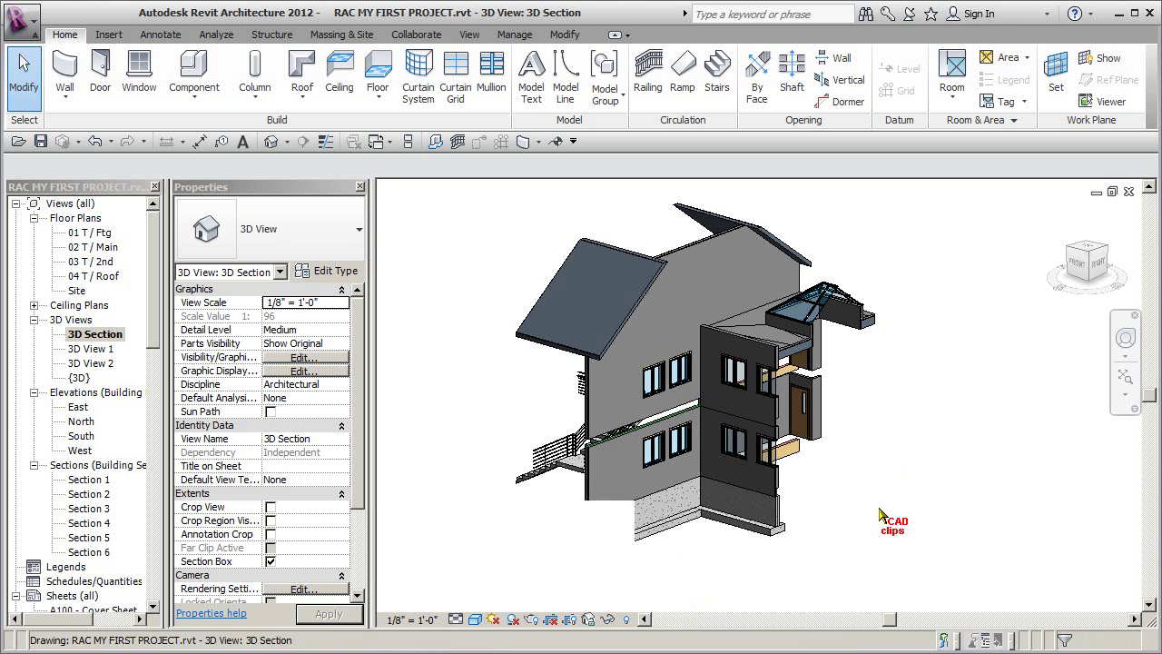
{"action": "middle_click_drag", "start_coordinate": [886, 502], "coordinate": [890, 505], "text": "shift"}
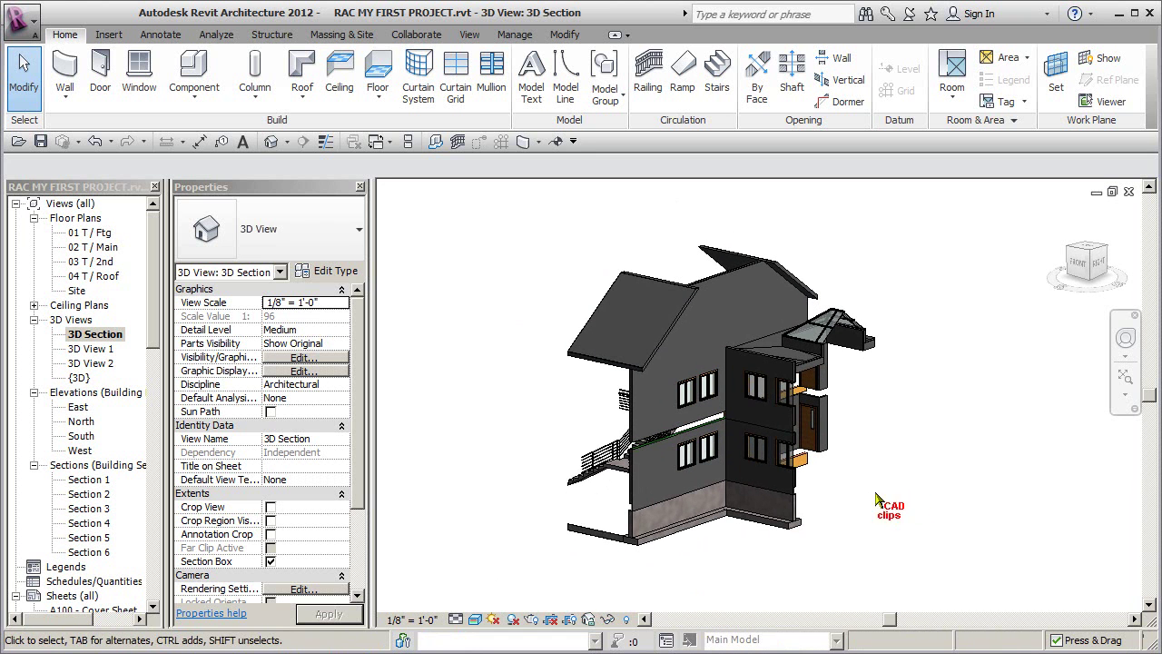
- Look at the 01 T / Ftg floor plan and sheet A100 - Cover Sheet
{"action": "double_click", "coordinate": [91, 233]}
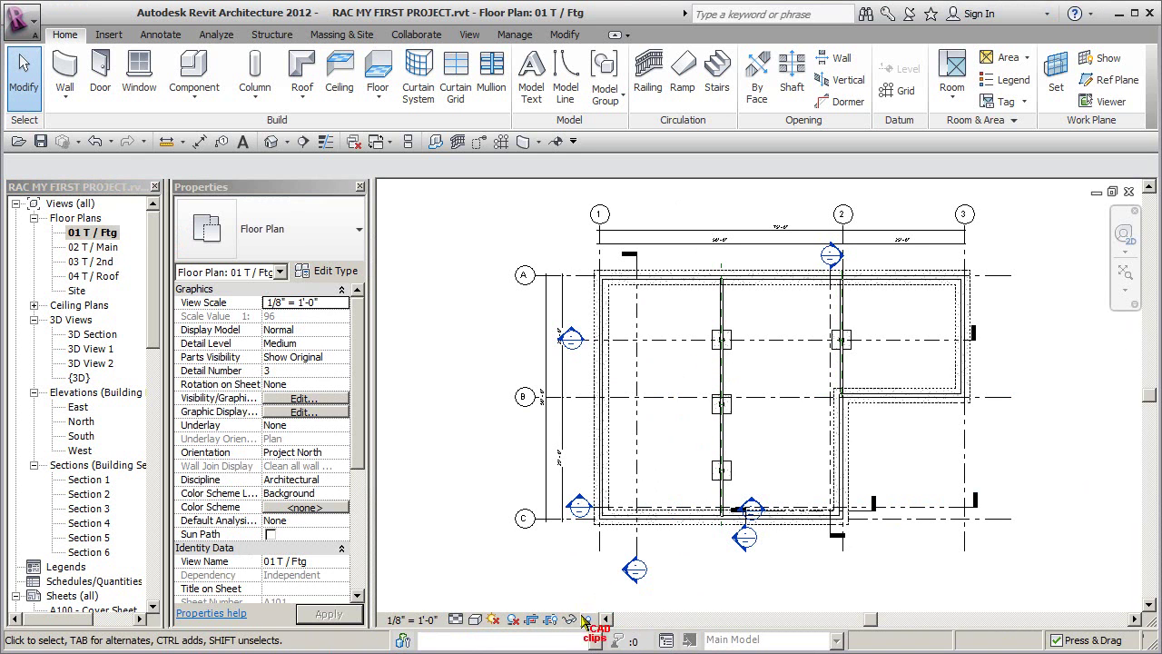
{"action": "left_click", "coordinate": [552, 621]}
{"action": "left_click", "coordinate": [552, 621]}
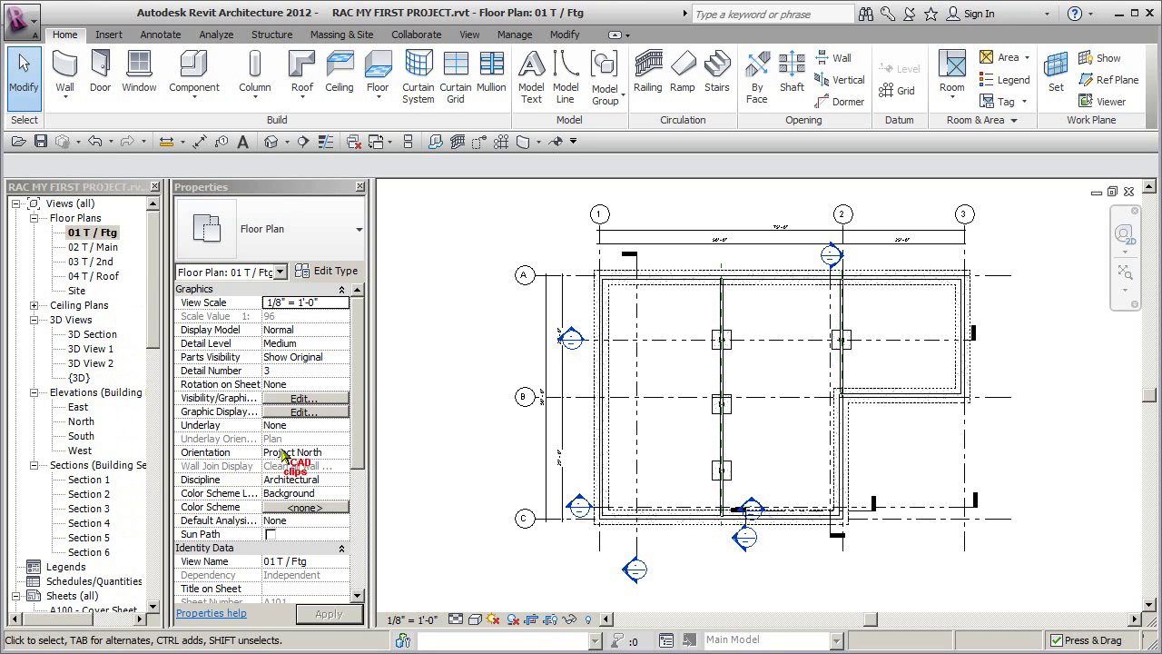
{"action": "left_click_drag", "start_coordinate": [148, 309], "coordinate": [154, 425]}
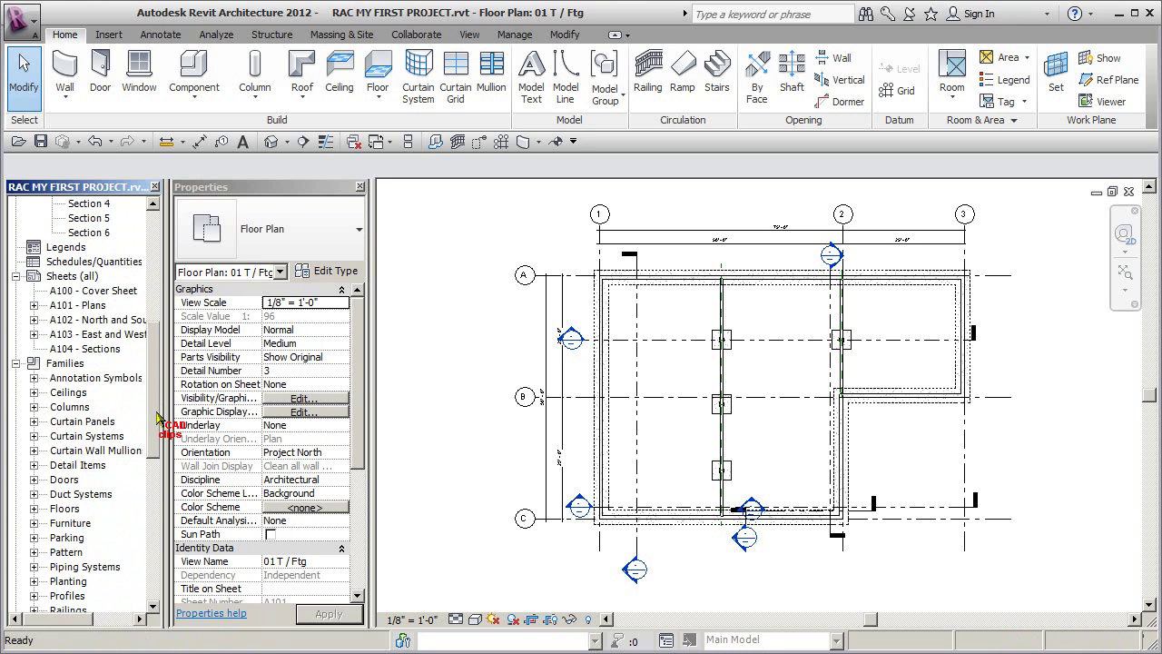
{"action": "double_click", "coordinate": [90, 290]}
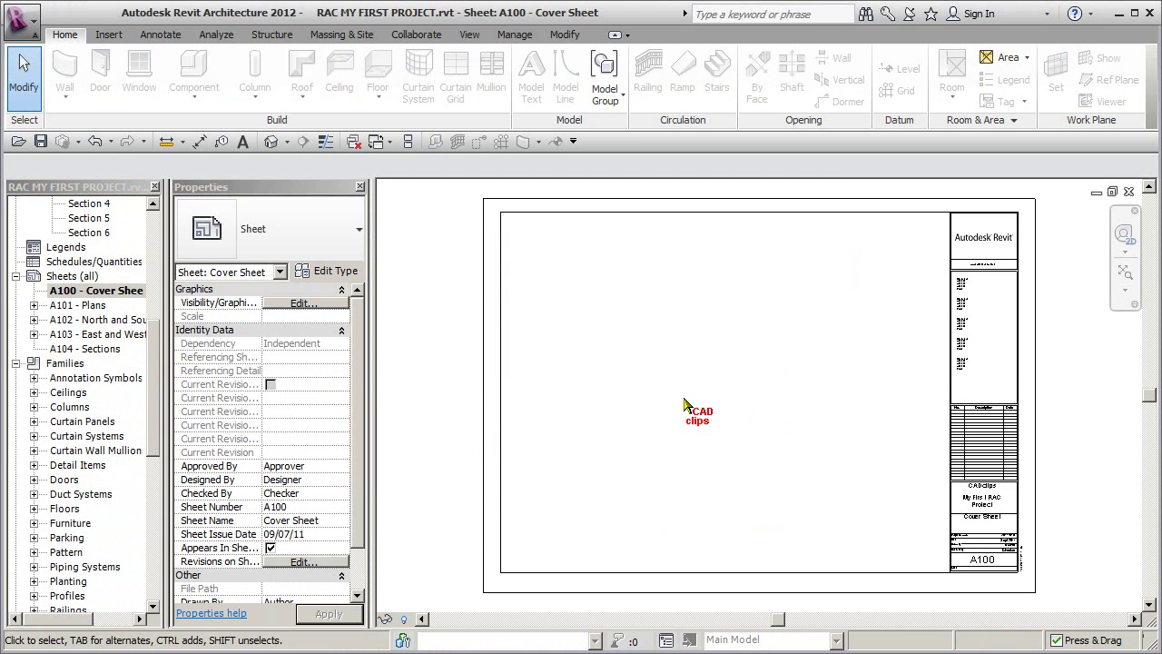
{"action": "scroll", "coordinate": [164, 234], "scroll_direction": "up", "scroll_amount": 10}
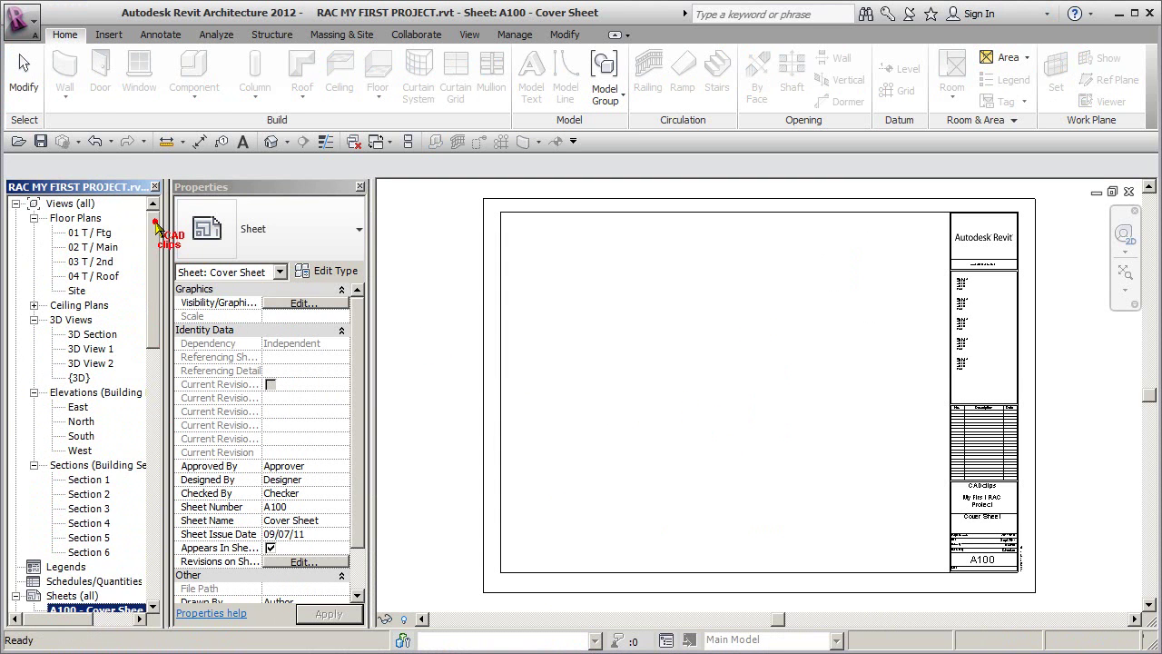
- Place a perspective camera at the southeast corner of the Site floor plan, aimed diagonally across the building at its northwest corner
{"action": "double_click", "coordinate": [78, 291]}
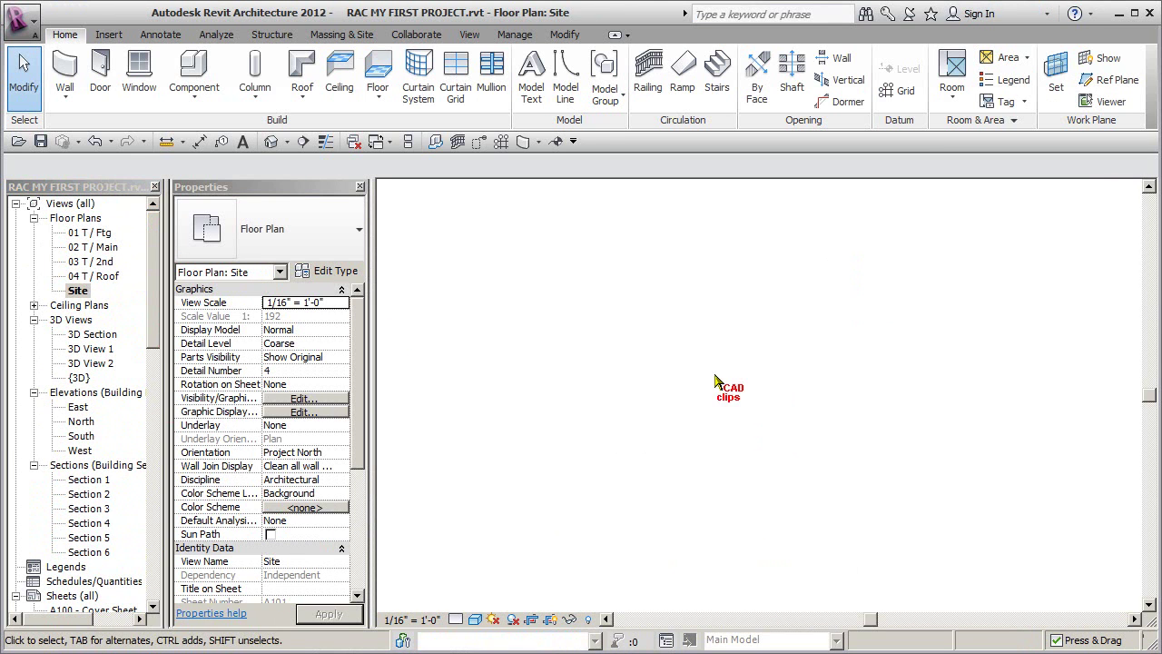
{"action": "scroll", "coordinate": [759, 399], "scroll_direction": "down", "scroll_amount": 2}
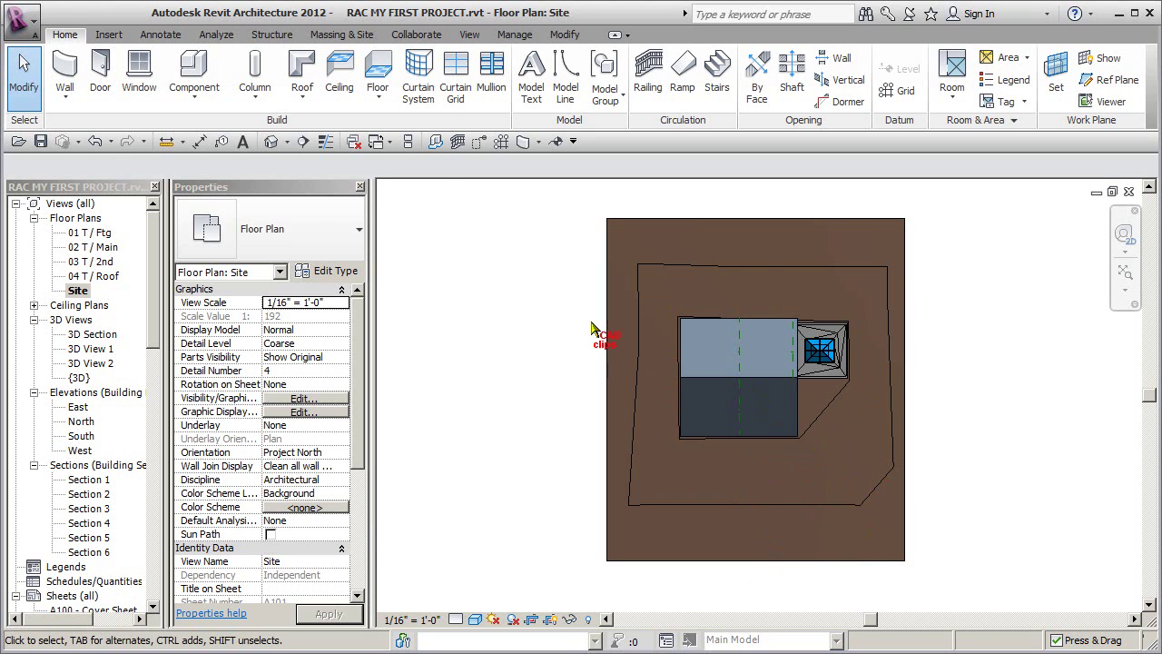
{"action": "left_click", "coordinate": [287, 143]}
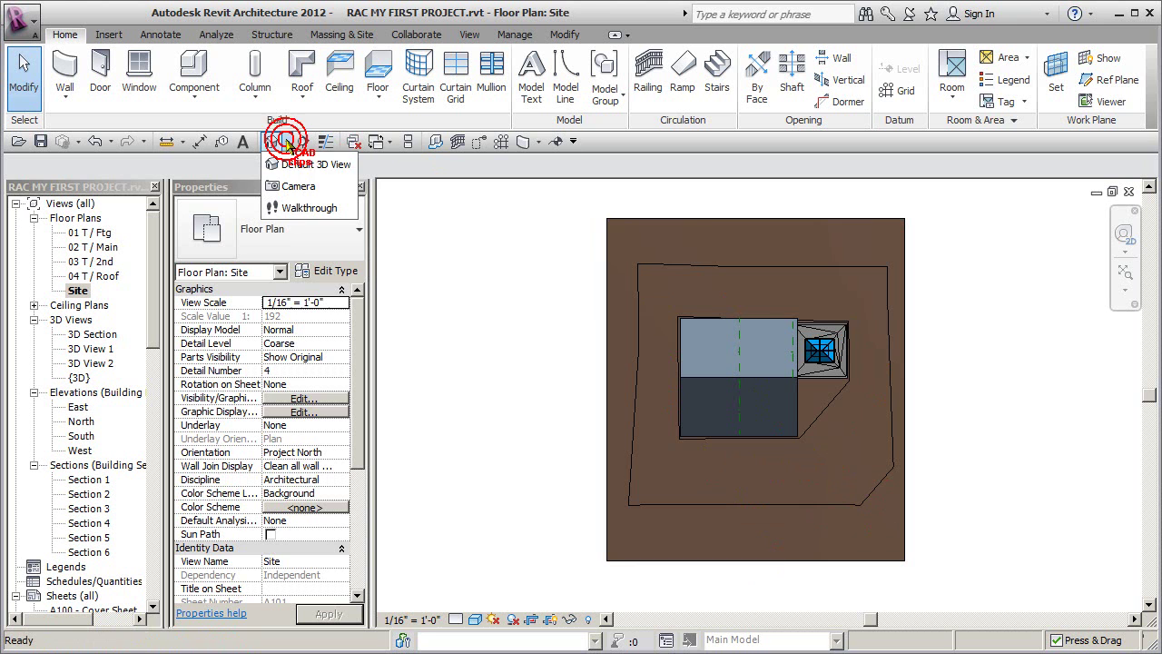
{"action": "left_click", "coordinate": [298, 187]}
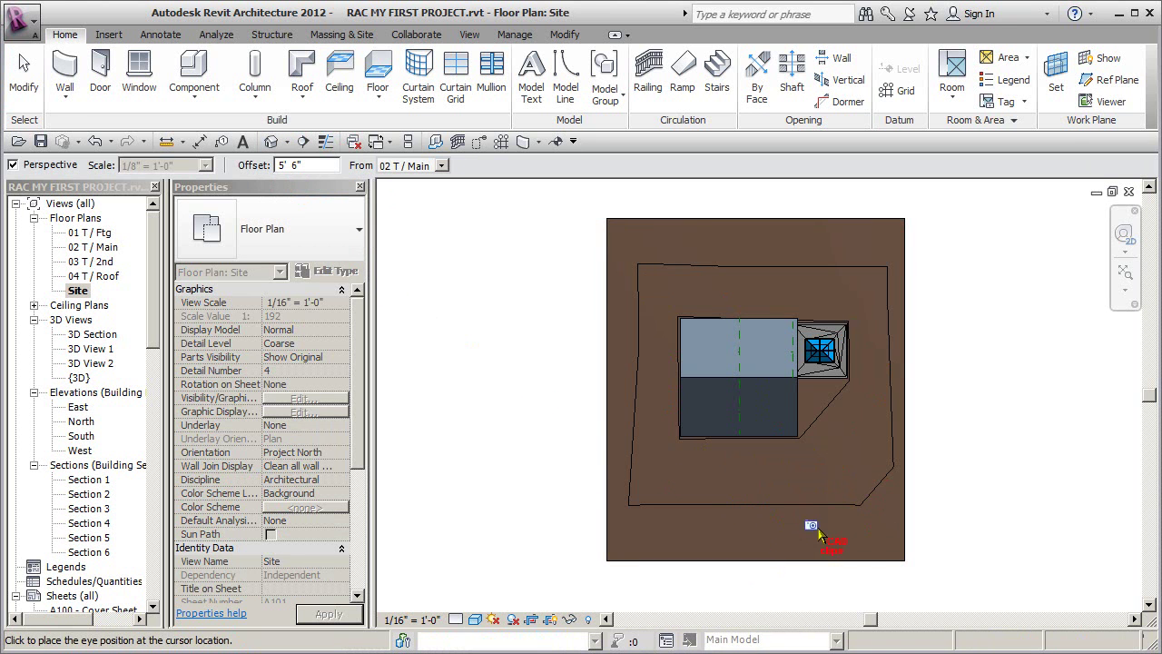
{"action": "left_click", "coordinate": [883, 551]}
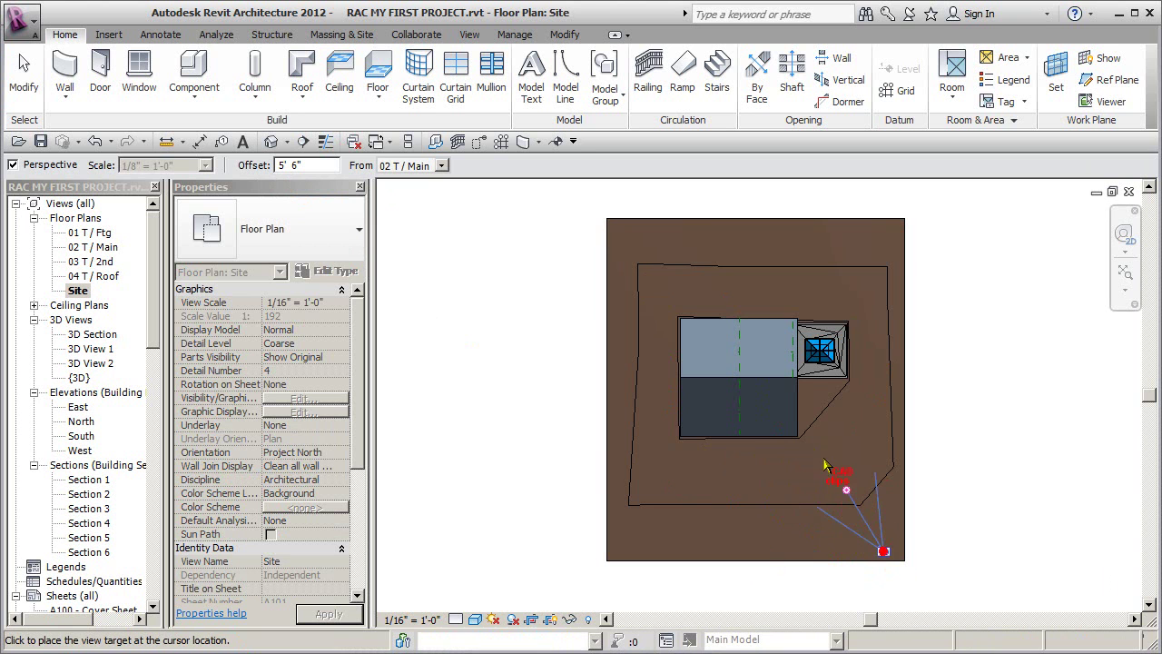
{"action": "left_click", "coordinate": [701, 295]}
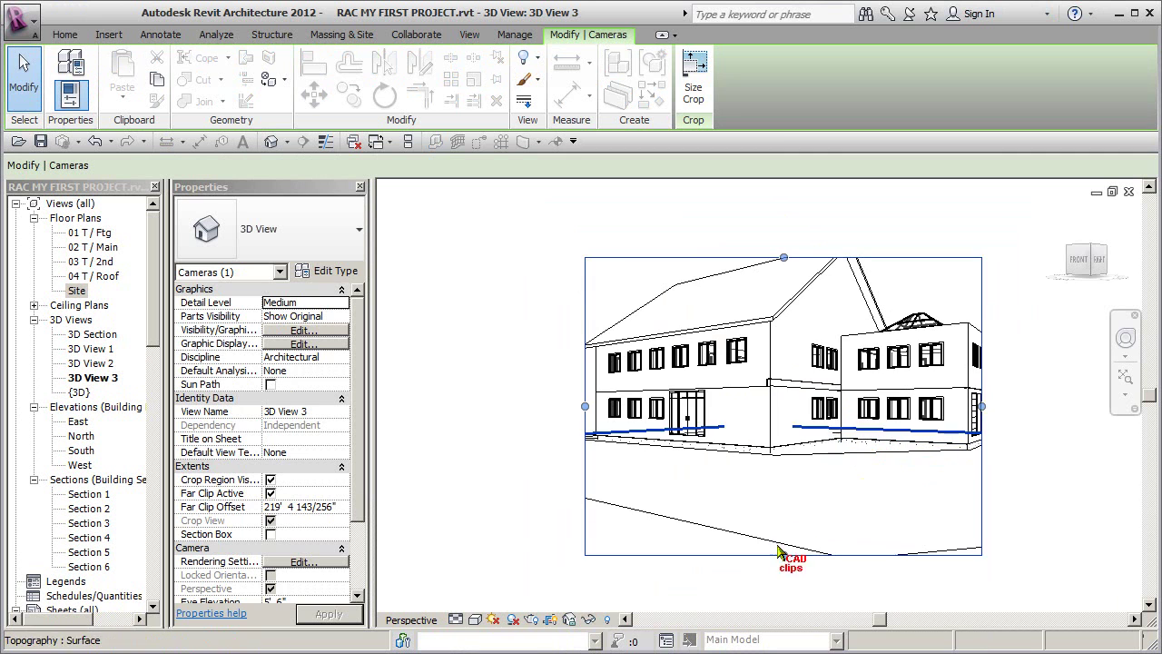
- Adjust all four sides of the new camera view's crop region to frame the whole building, and set the visual style to Realistic
{"action": "left_click_drag", "start_coordinate": [778, 555], "coordinate": [783, 484]}
{"action": "left_click_drag", "start_coordinate": [783, 257], "coordinate": [783, 216]}
{"action": "left_click_drag", "start_coordinate": [982, 350], "coordinate": [1016, 349]}
{"action": "left_click_drag", "start_coordinate": [585, 350], "coordinate": [562, 350]}
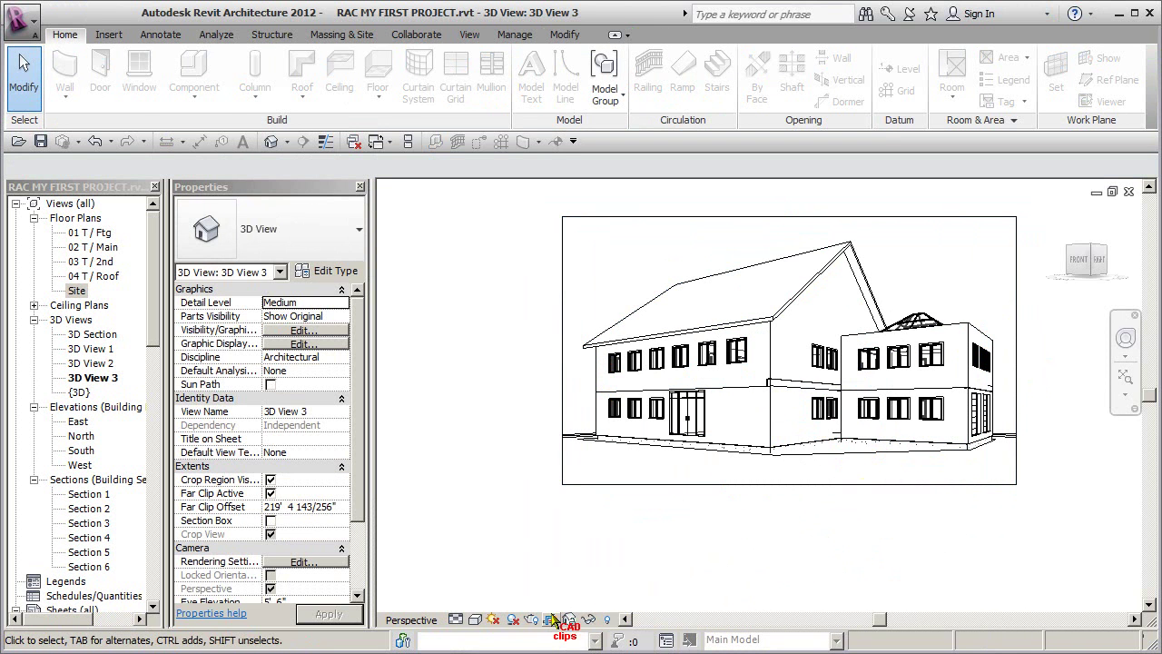
{"action": "left_click", "coordinate": [475, 620]}
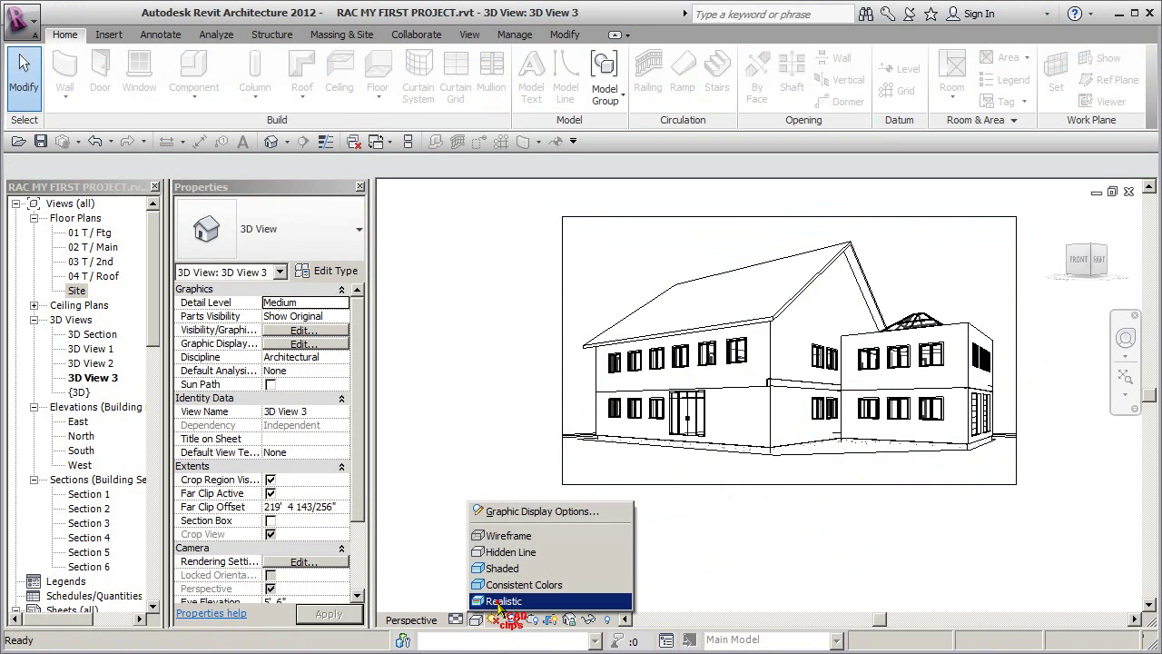
{"action": "left_click", "coordinate": [502, 601]}
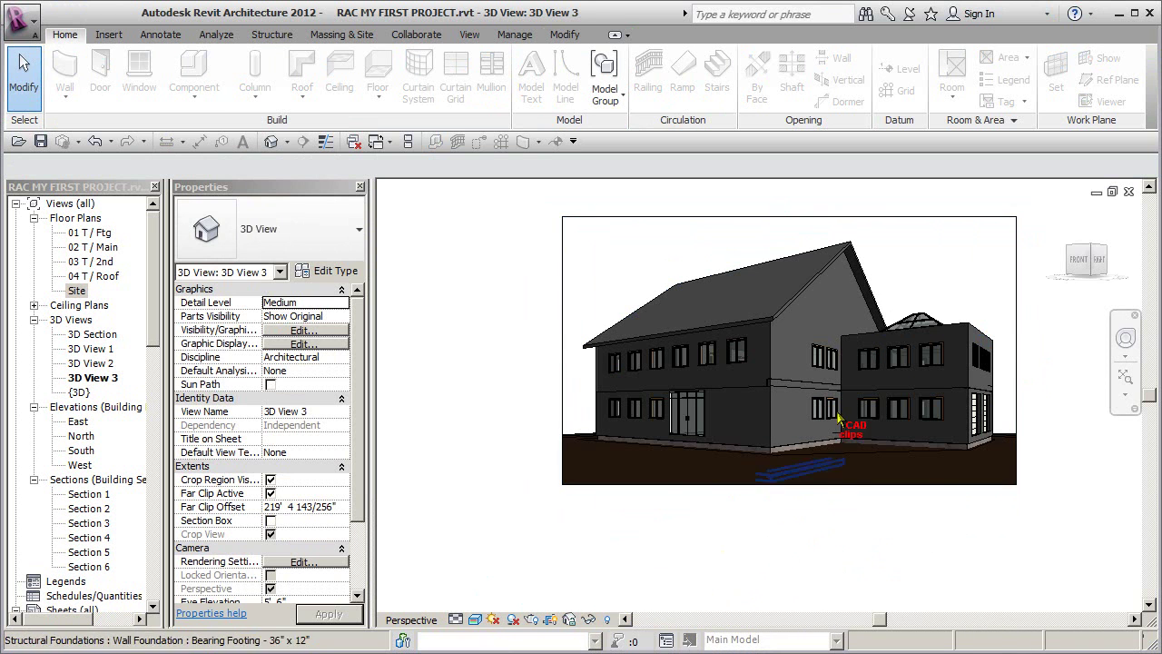
- Orbit the camera view slightly around the gable-end wall's upper-floor window
{"action": "left_click", "coordinate": [770, 377]}
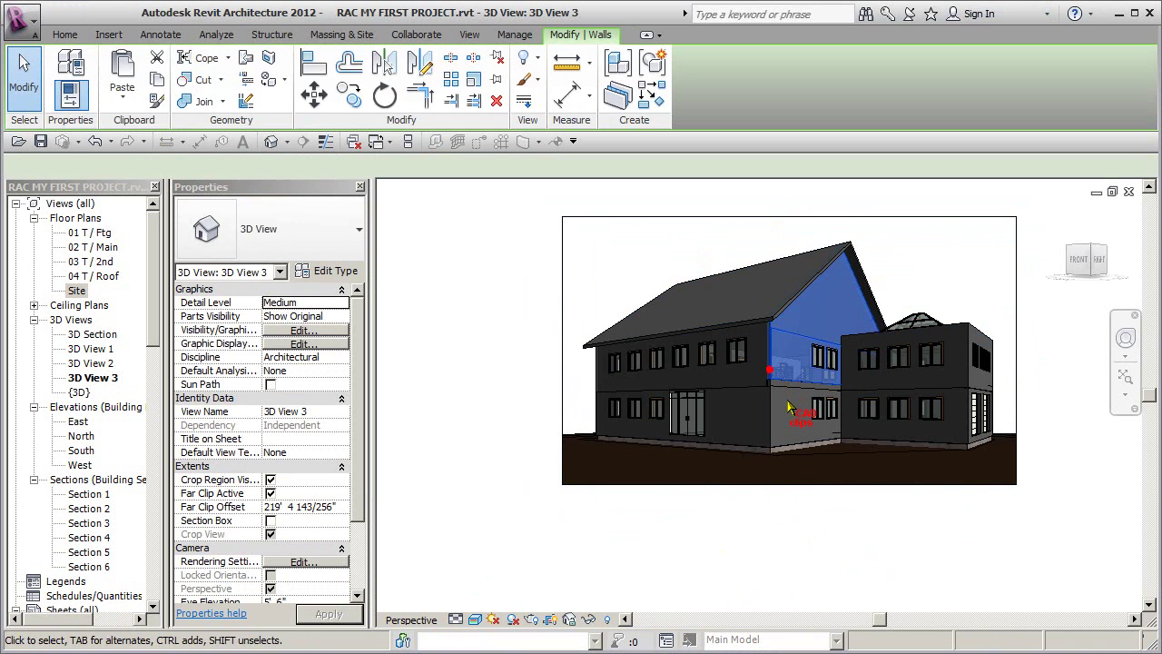
{"action": "left_click", "coordinate": [905, 271]}
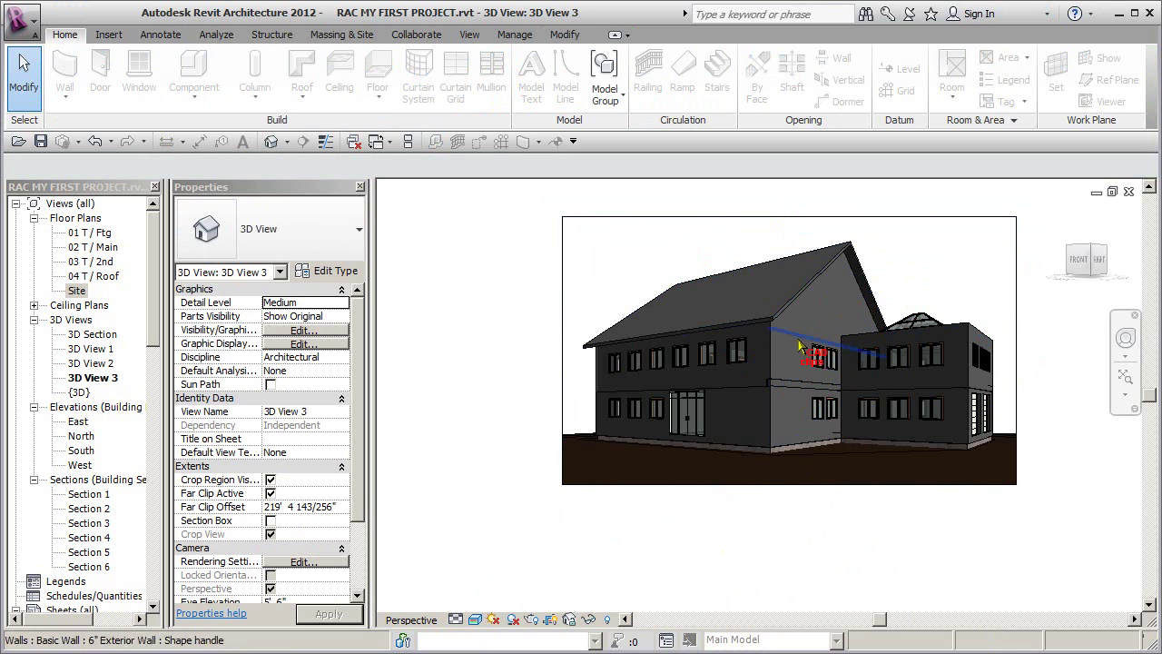
{"action": "left_click", "coordinate": [820, 360]}
{"action": "middle_click_drag", "start_coordinate": [817, 391], "coordinate": [790, 383], "text": "shift"}
{"action": "key", "text": "Escape"}
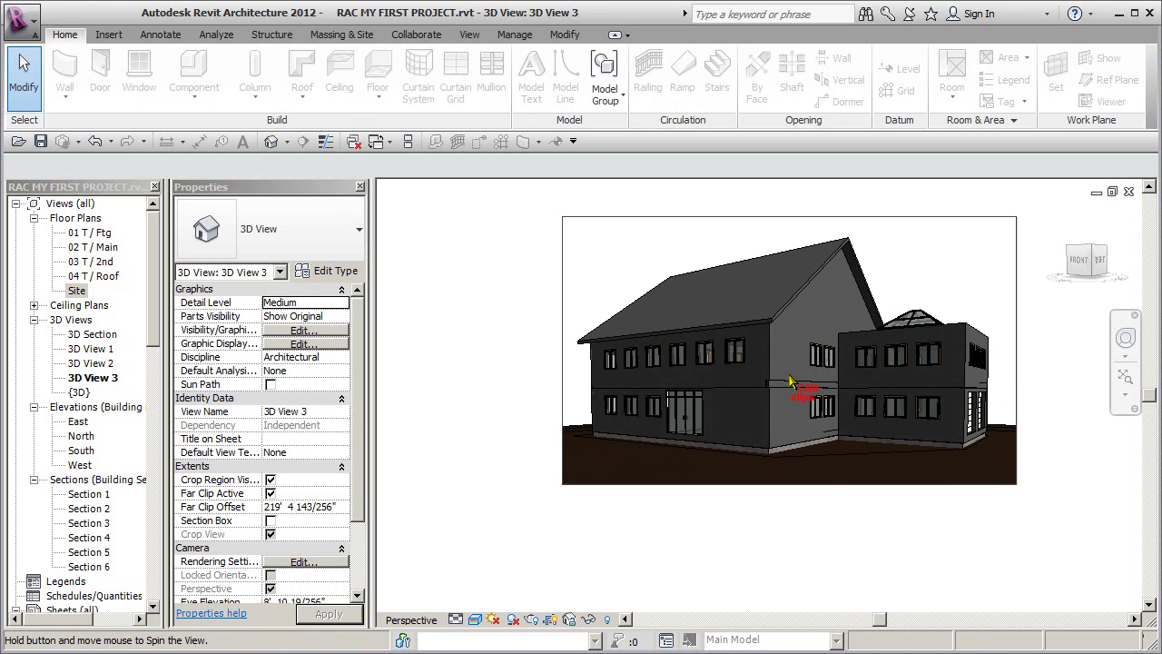
- Raise the camera's viewpoint by orbiting around the front wall's upper corner window, and fine-tune it around the sloped-glazing skylight
{"action": "left_click", "coordinate": [743, 359]}
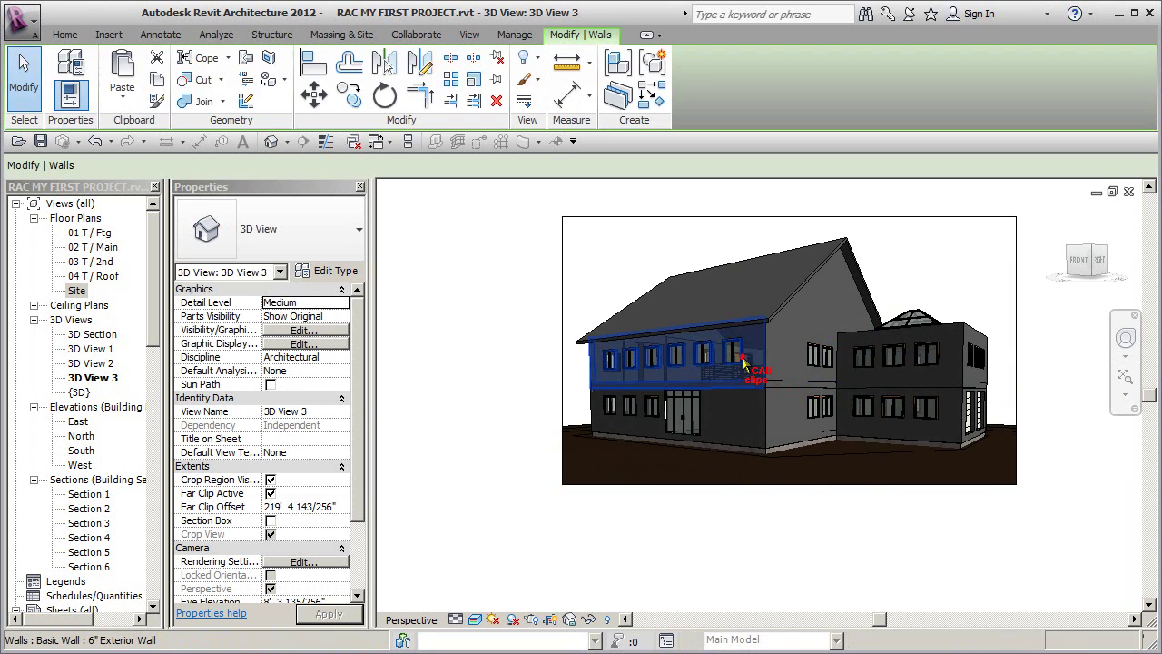
{"action": "left_click", "coordinate": [733, 353]}
{"action": "middle_click_drag", "start_coordinate": [734, 352], "coordinate": [792, 438], "text": "shift"}
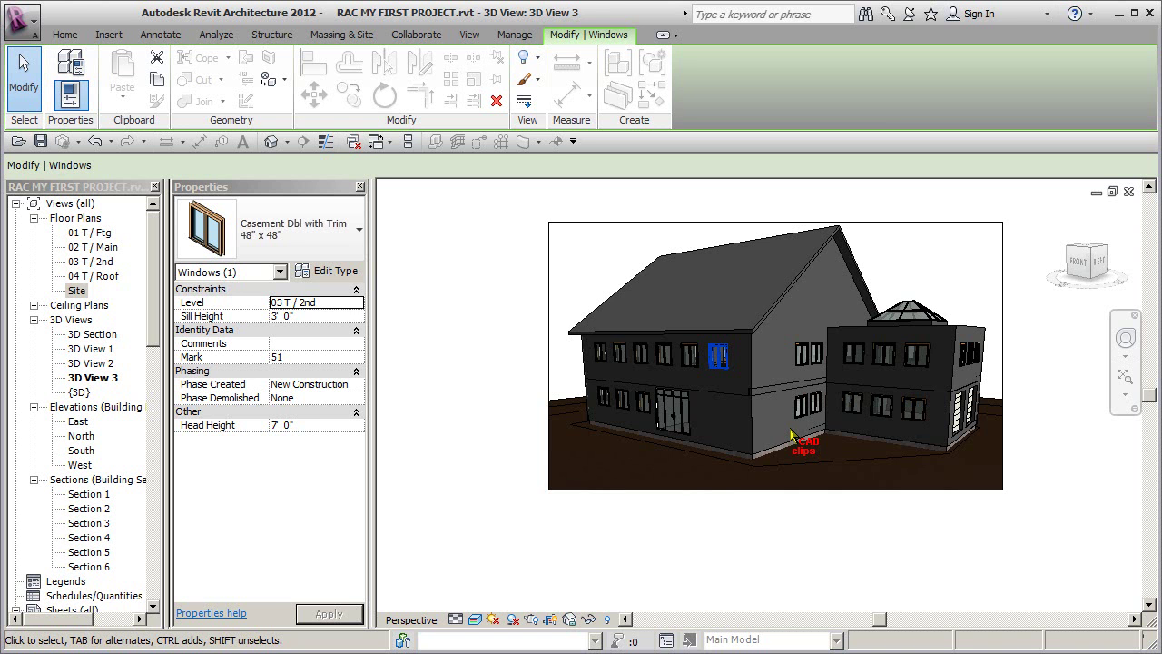
{"action": "left_click", "coordinate": [917, 301]}
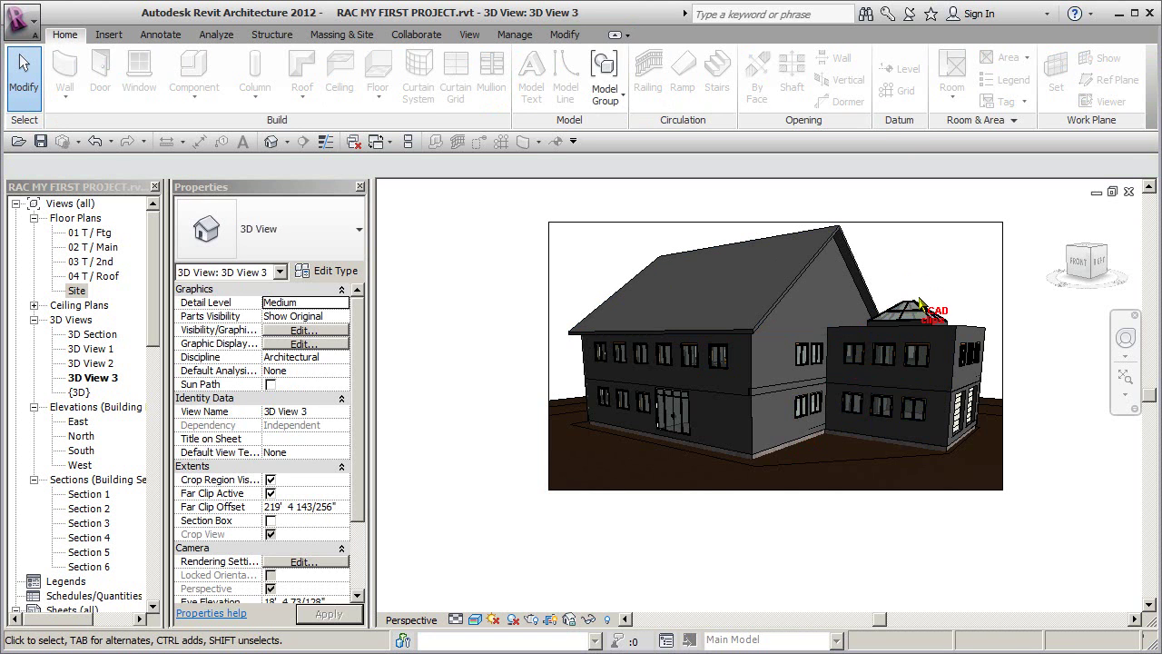
{"action": "left_click", "coordinate": [949, 305]}
{"action": "middle_click_drag", "start_coordinate": [952, 306], "coordinate": [946, 305], "text": "shift"}
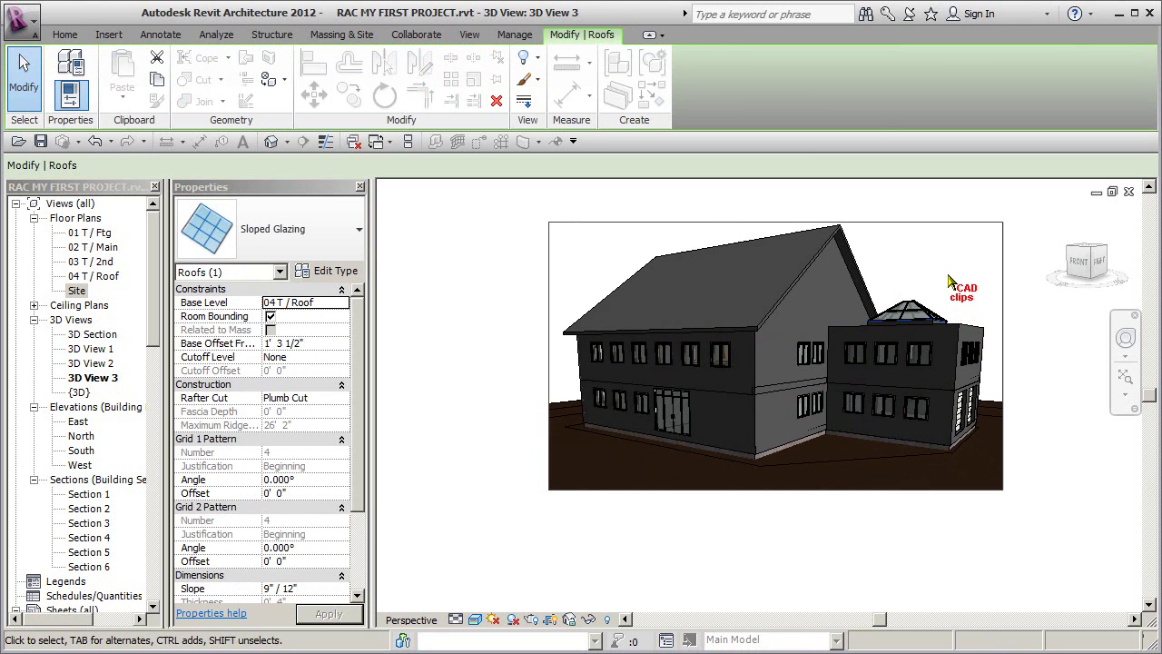
{"action": "left_click", "coordinate": [946, 280]}
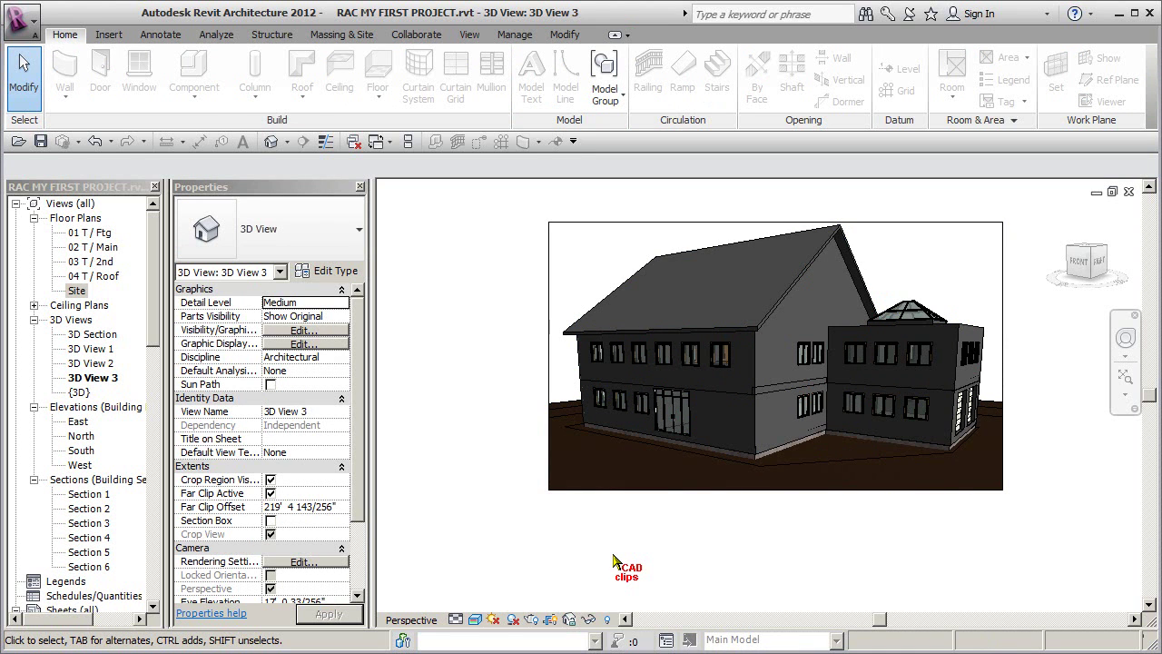
- Examine the view scale choices offered for the perspective view
{"action": "scroll", "coordinate": [498, 318], "scroll_direction": "up", "scroll_amount": 3}
{"action": "middle_click_drag", "start_coordinate": [482, 331], "coordinate": [403, 324]}
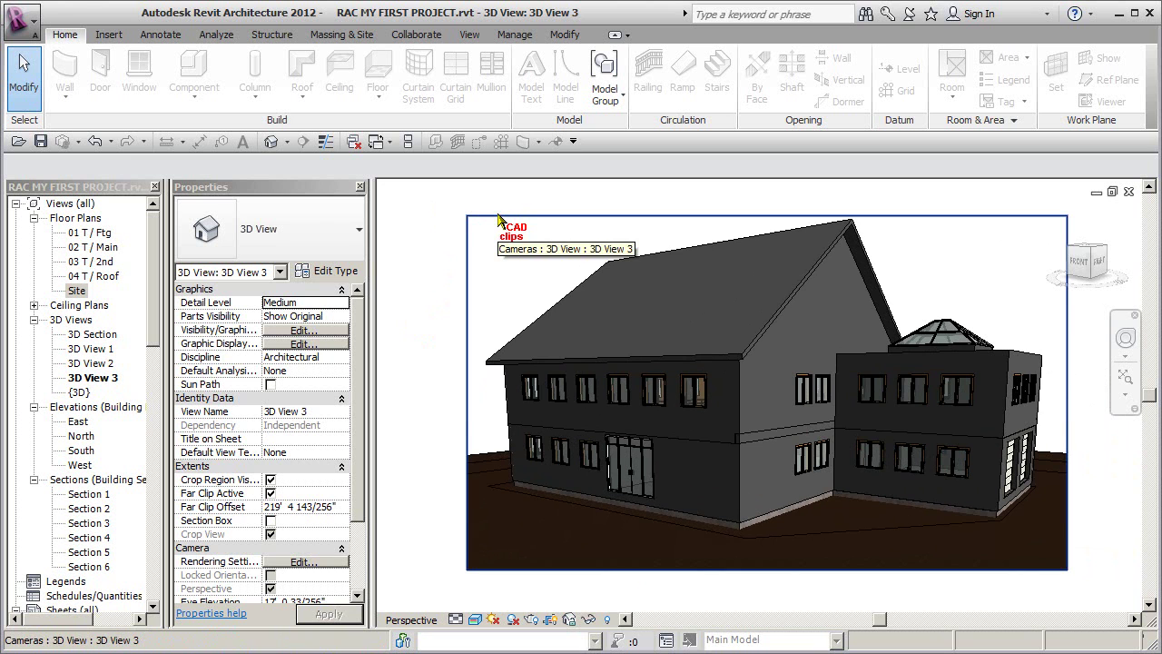
{"action": "left_click", "coordinate": [414, 621]}
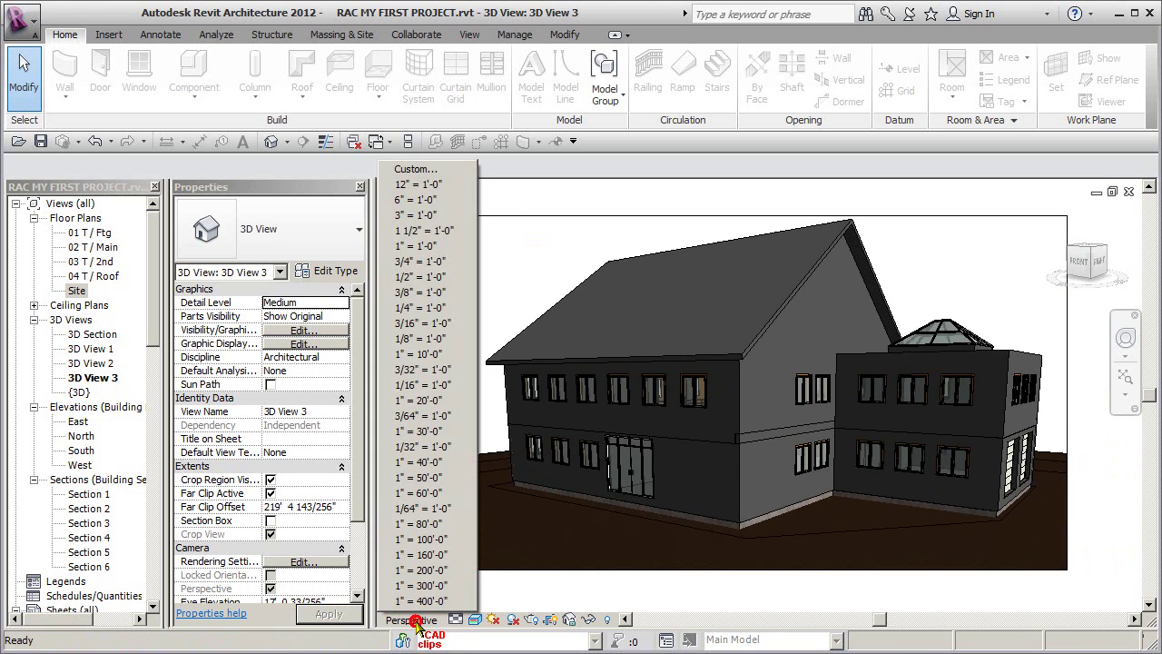
{"action": "left_click", "coordinate": [618, 203]}
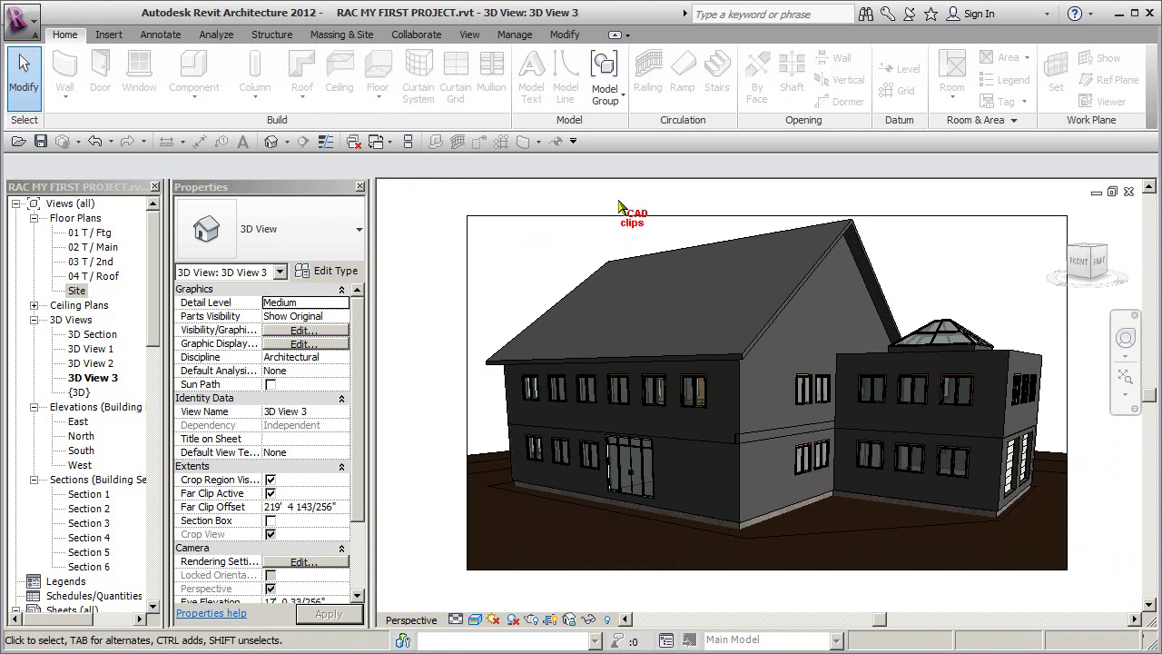
- Scale the camera view's crop region with locked proportions to a width of 24"
{"action": "left_click", "coordinate": [606, 216]}
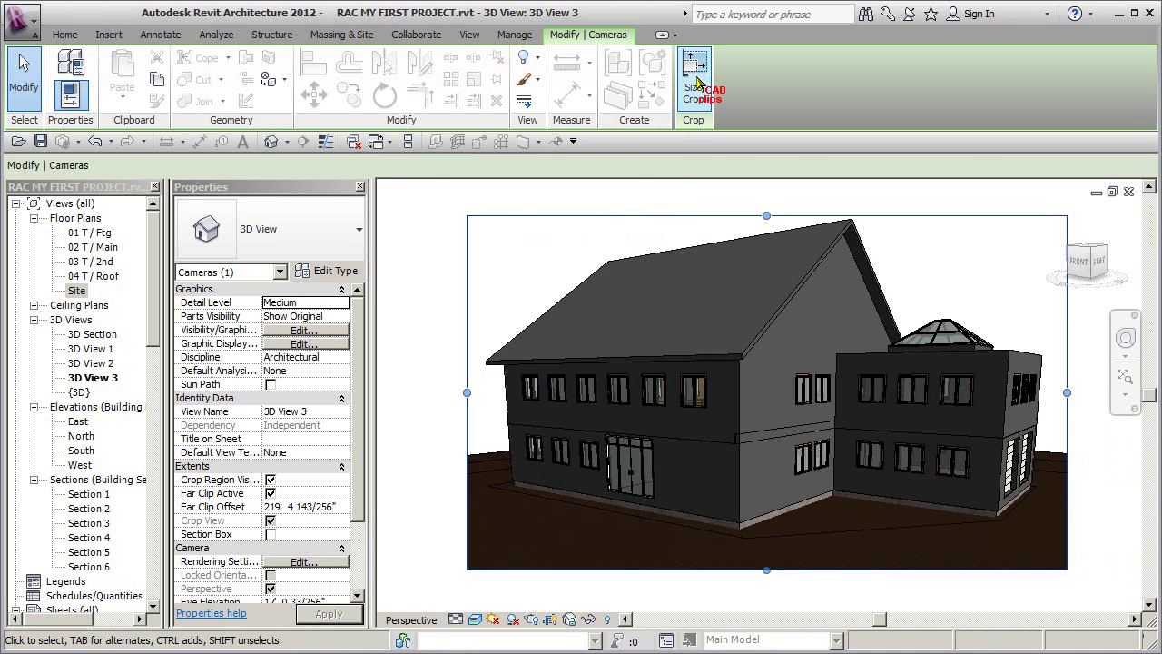
{"action": "left_click", "coordinate": [694, 86]}
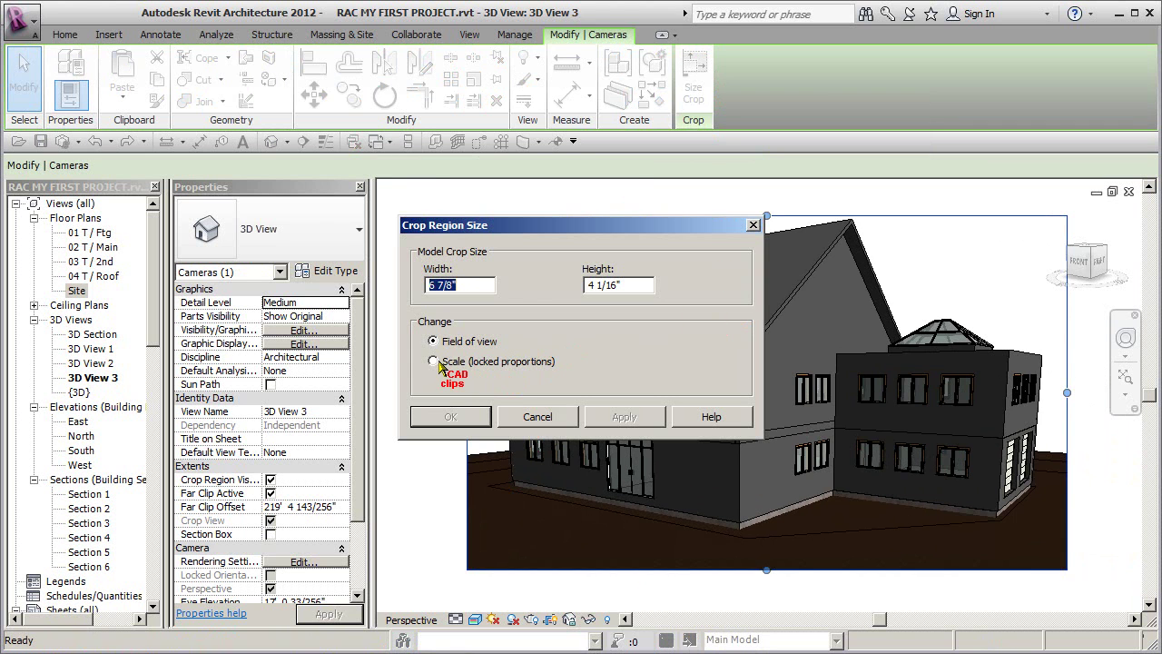
{"action": "left_click", "coordinate": [478, 285]}
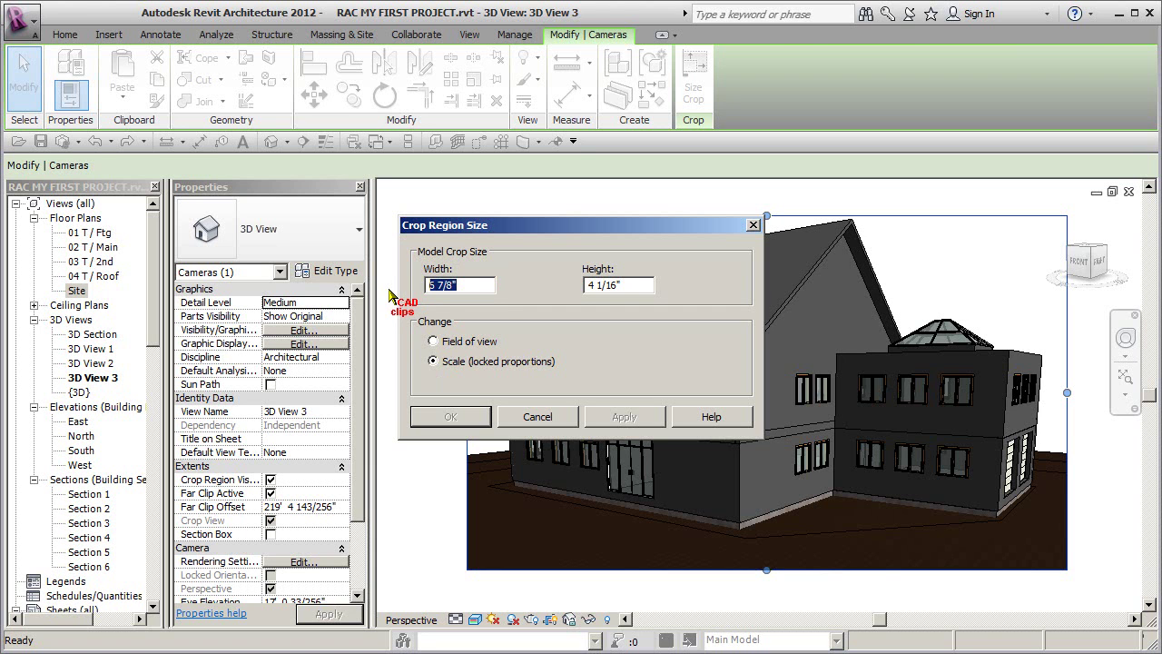
{"action": "type", "text": "24"}
{"action": "left_click", "coordinate": [630, 421]}
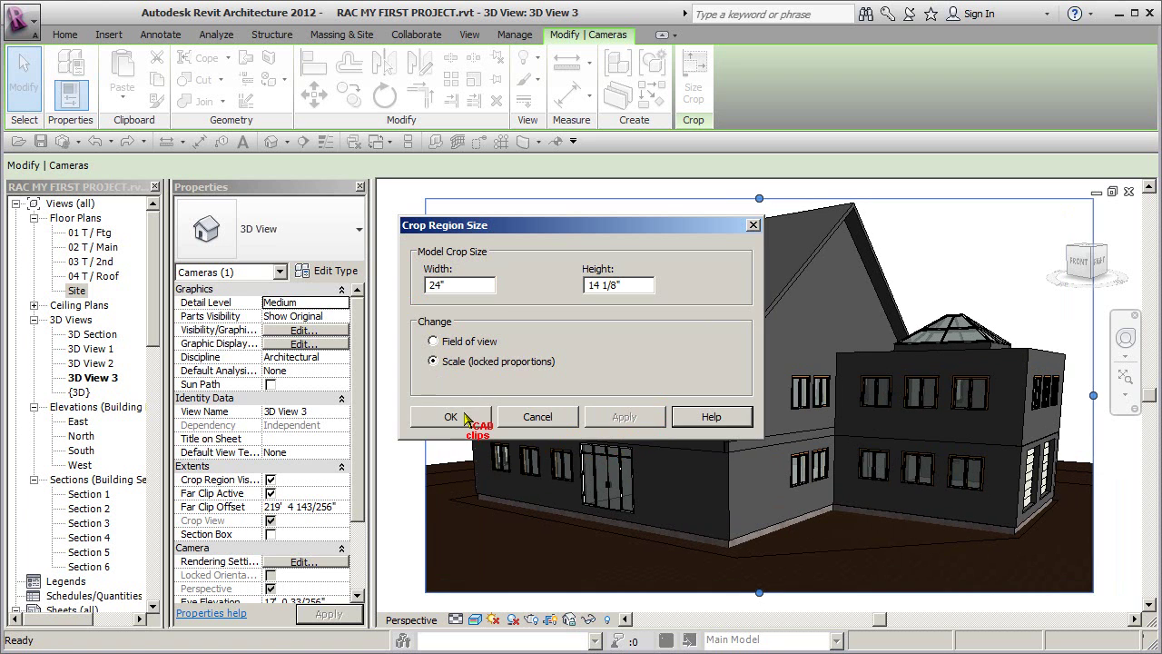
{"action": "left_click", "coordinate": [475, 423]}
{"action": "scroll", "coordinate": [672, 349], "scroll_direction": "down", "scroll_amount": 2}
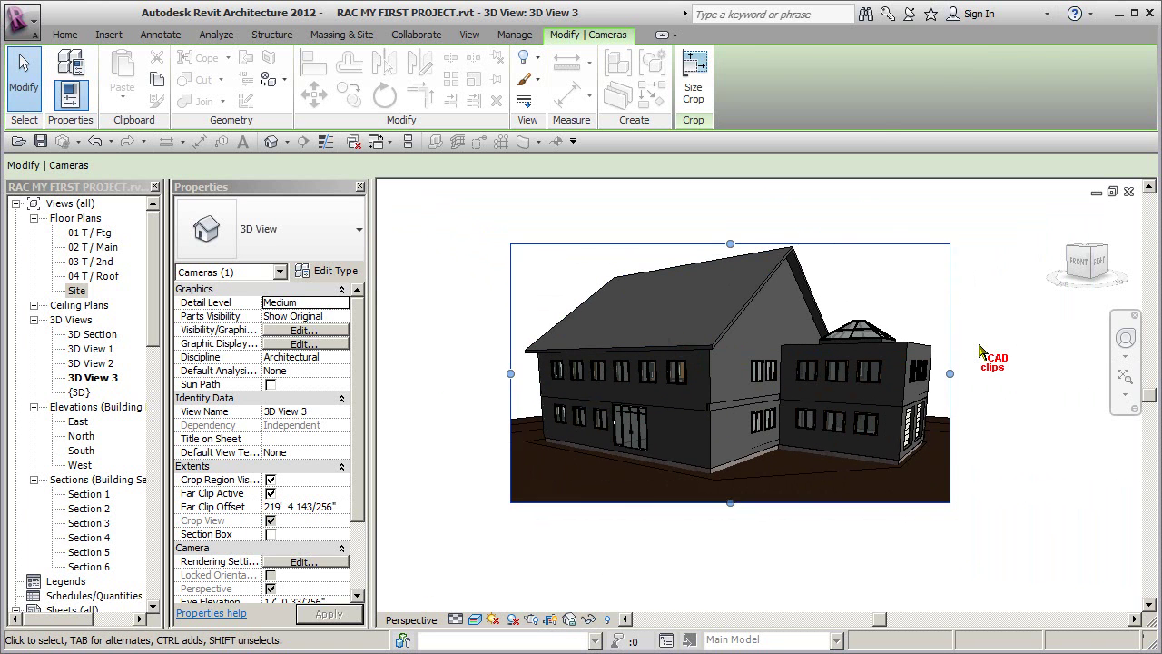
{"action": "left_click", "coordinate": [981, 352]}
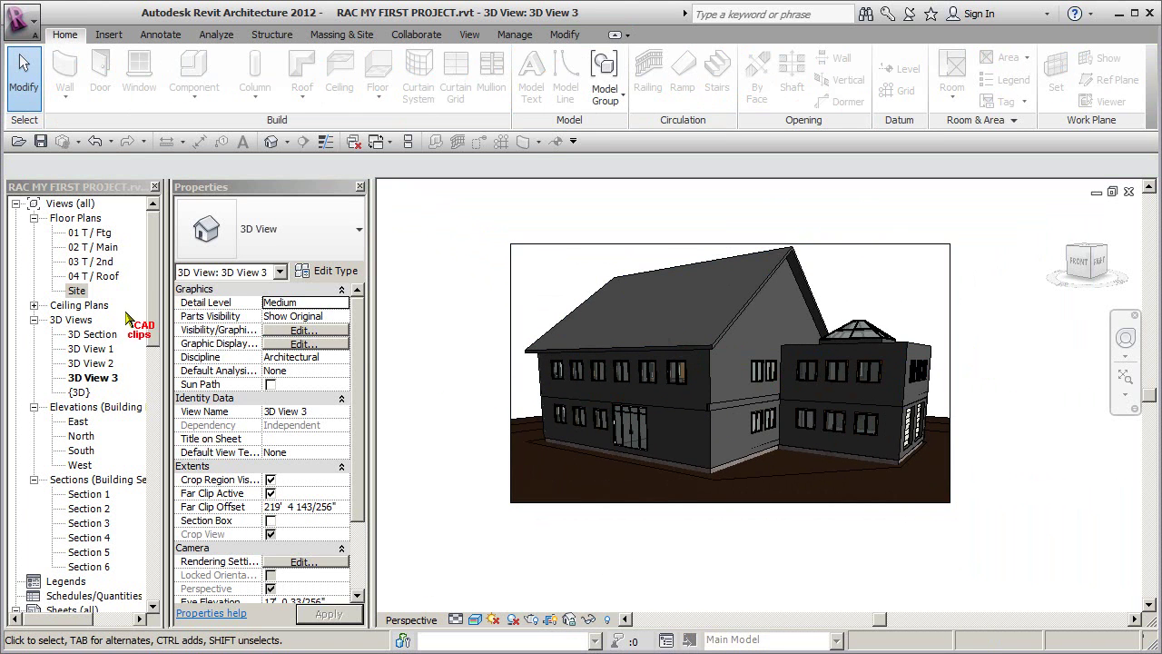
- Rename the 3D View 3 camera view as 3D Cover
{"action": "left_click", "coordinate": [77, 290]}
{"action": "scroll", "coordinate": [150, 291], "scroll_direction": "down", "scroll_amount": 1}
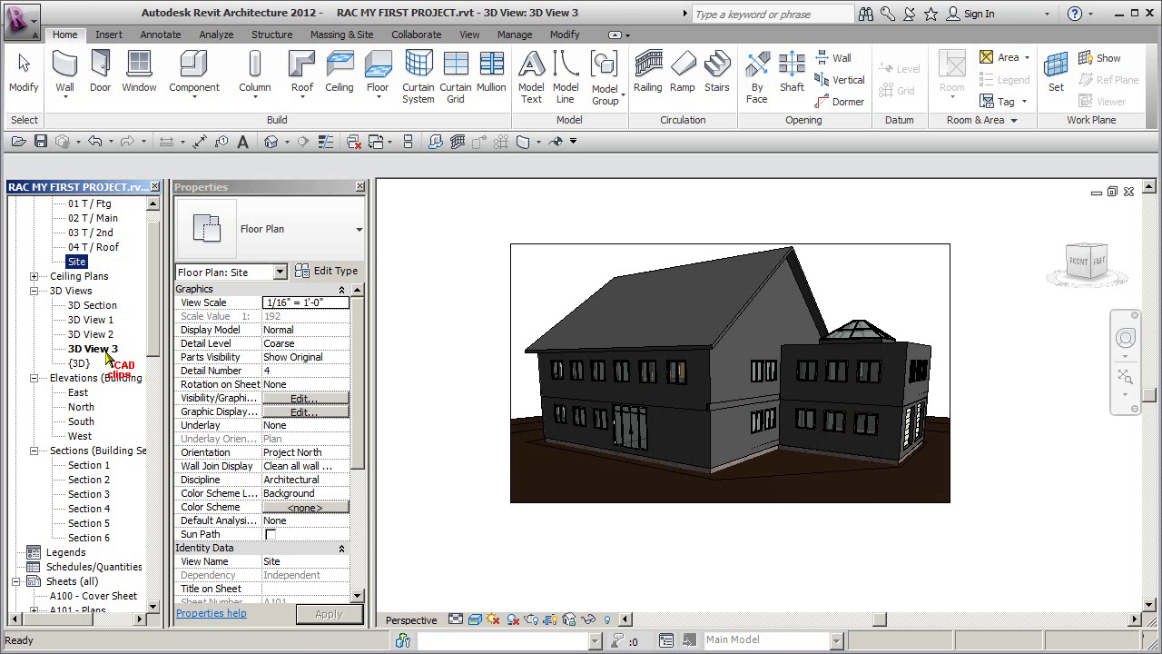
{"action": "right_click", "coordinate": [107, 354]}
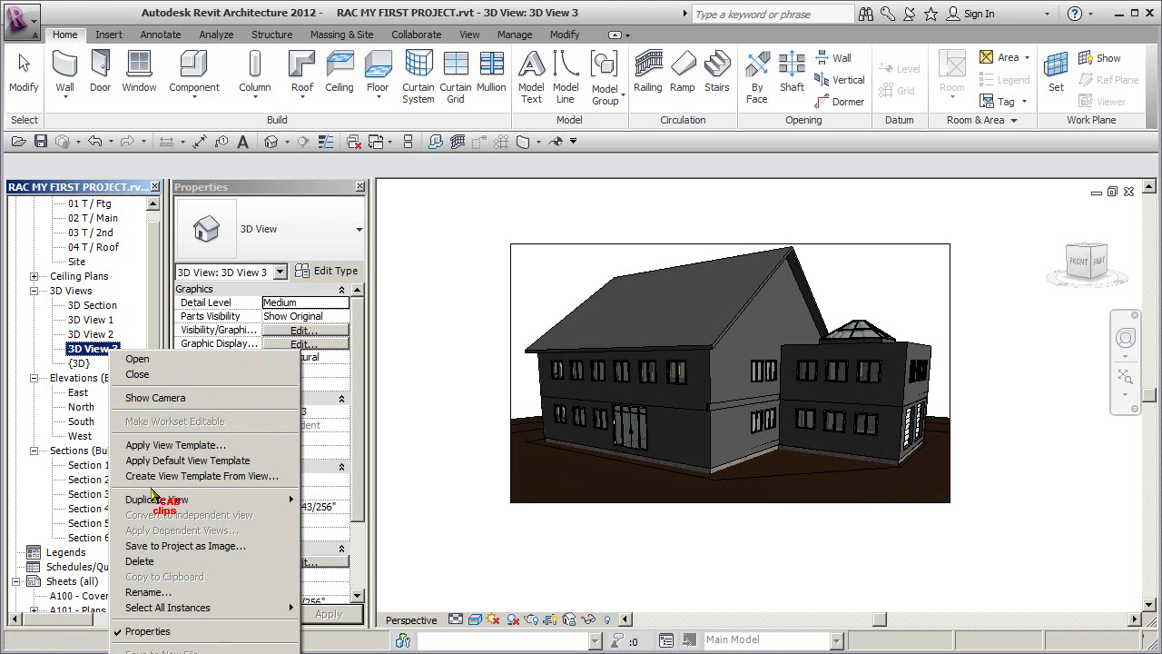
{"action": "left_click", "coordinate": [153, 594]}
{"action": "left_click", "coordinate": [550, 179]}
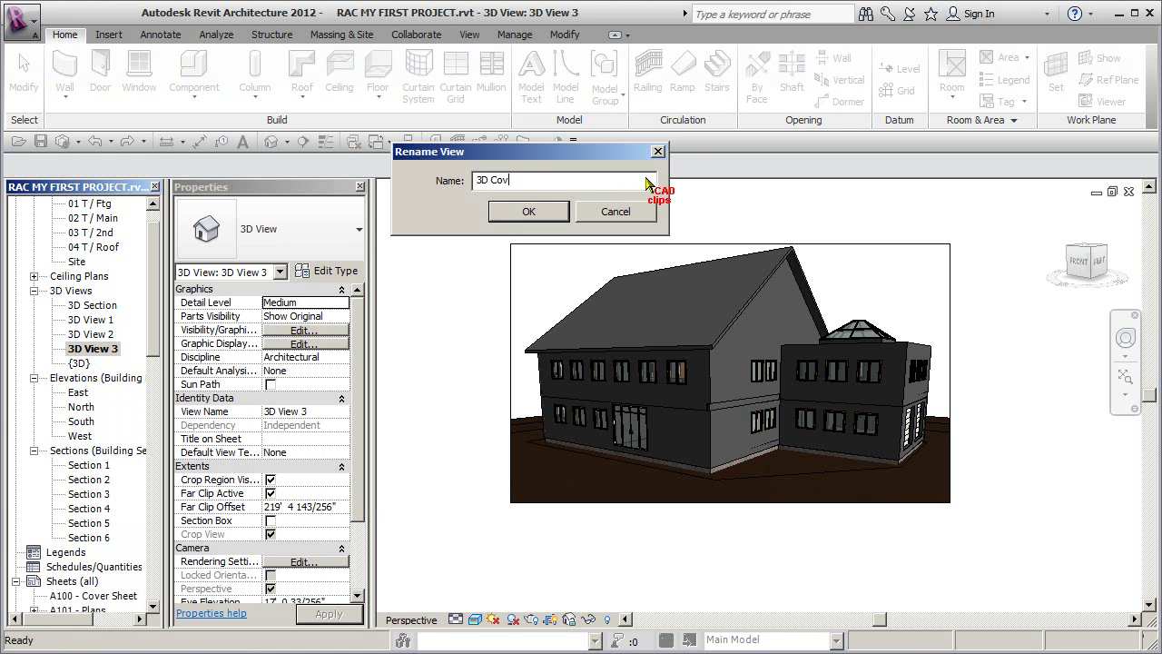
{"action": "left_click", "coordinate": [540, 211]}
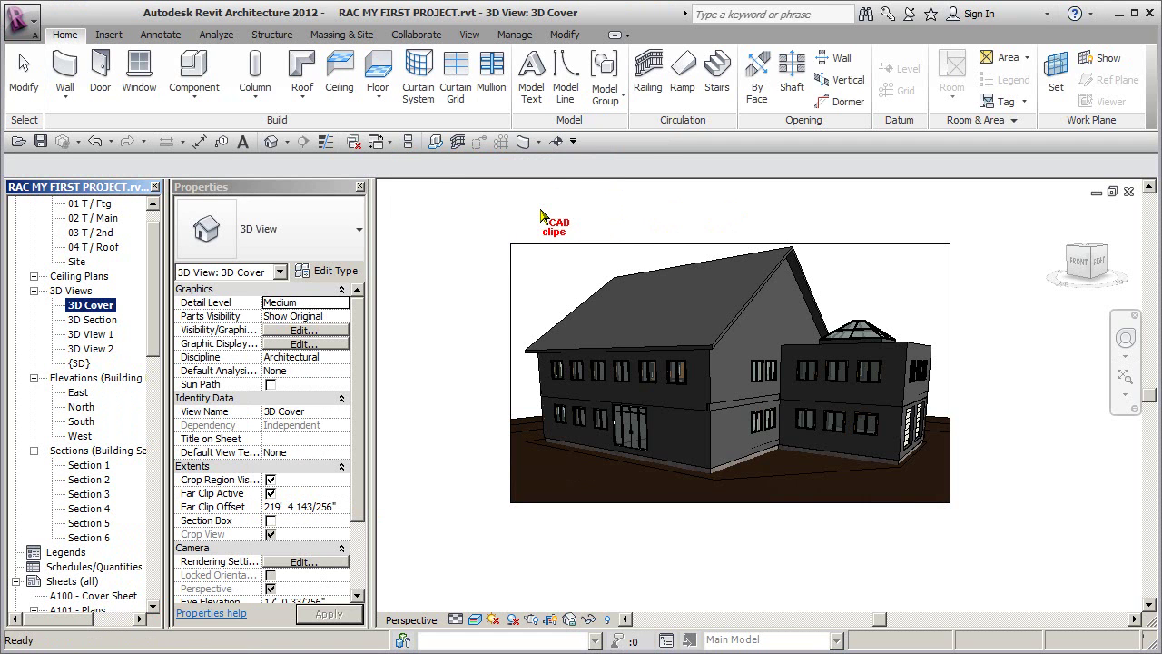
{"action": "left_click", "coordinate": [472, 271]}
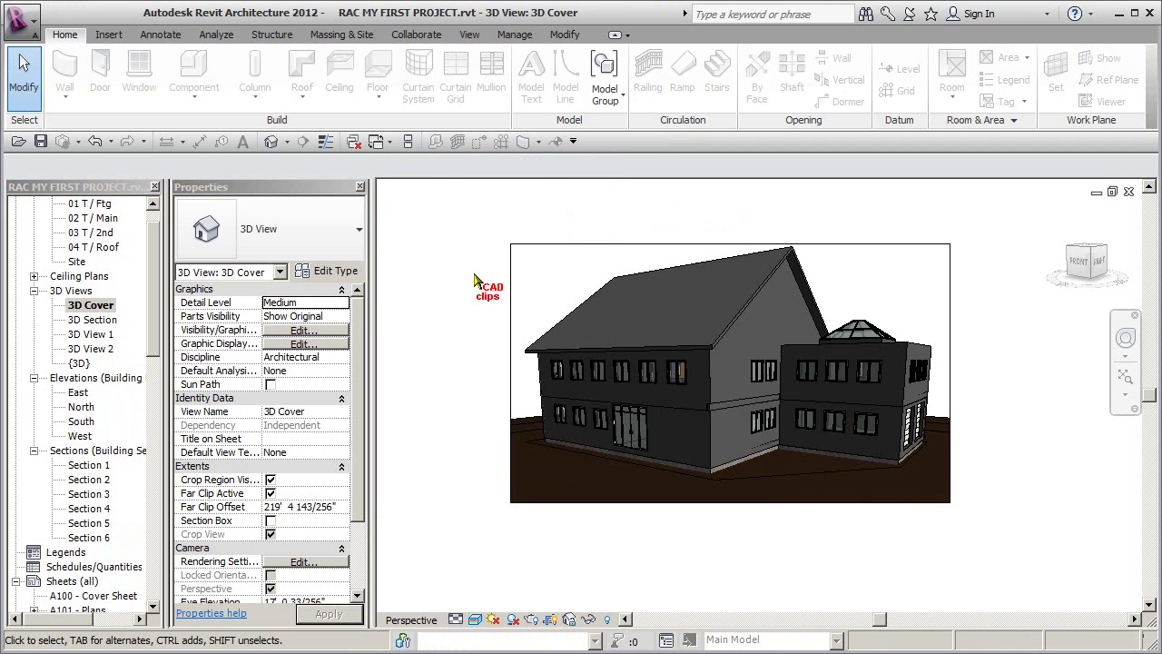
- Place the 3D Cover view in the middle of the A100 - Cover Sheet
{"action": "left_click_drag", "start_coordinate": [152, 312], "coordinate": [153, 406]}
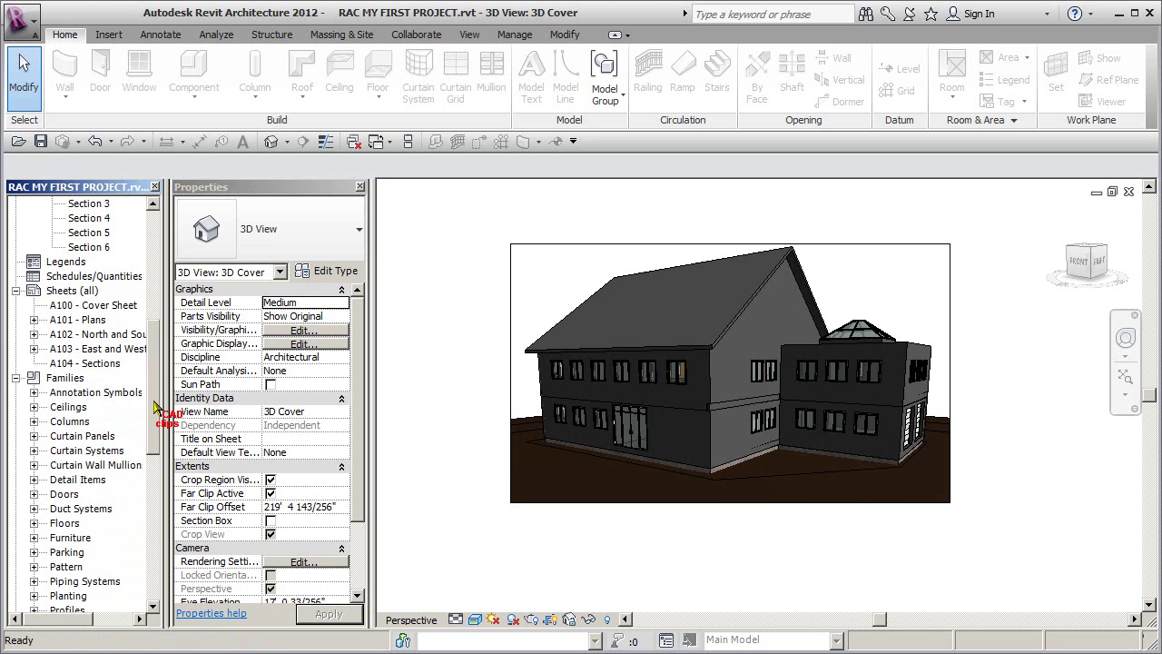
{"action": "left_click", "coordinate": [15, 377]}
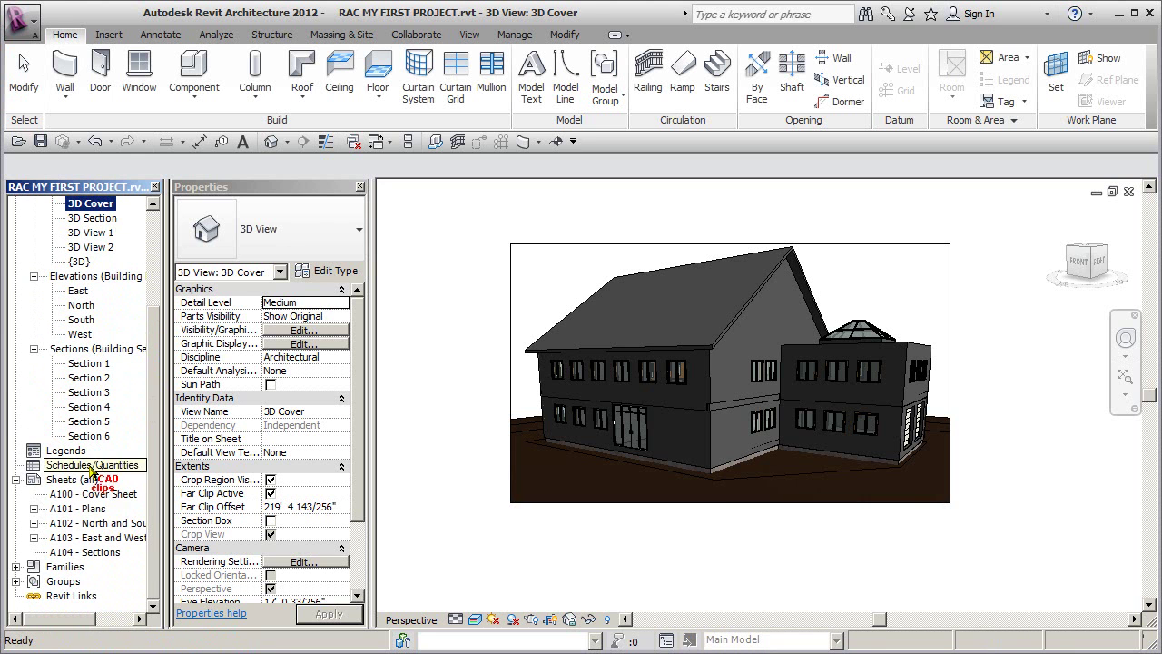
{"action": "double_click", "coordinate": [109, 494]}
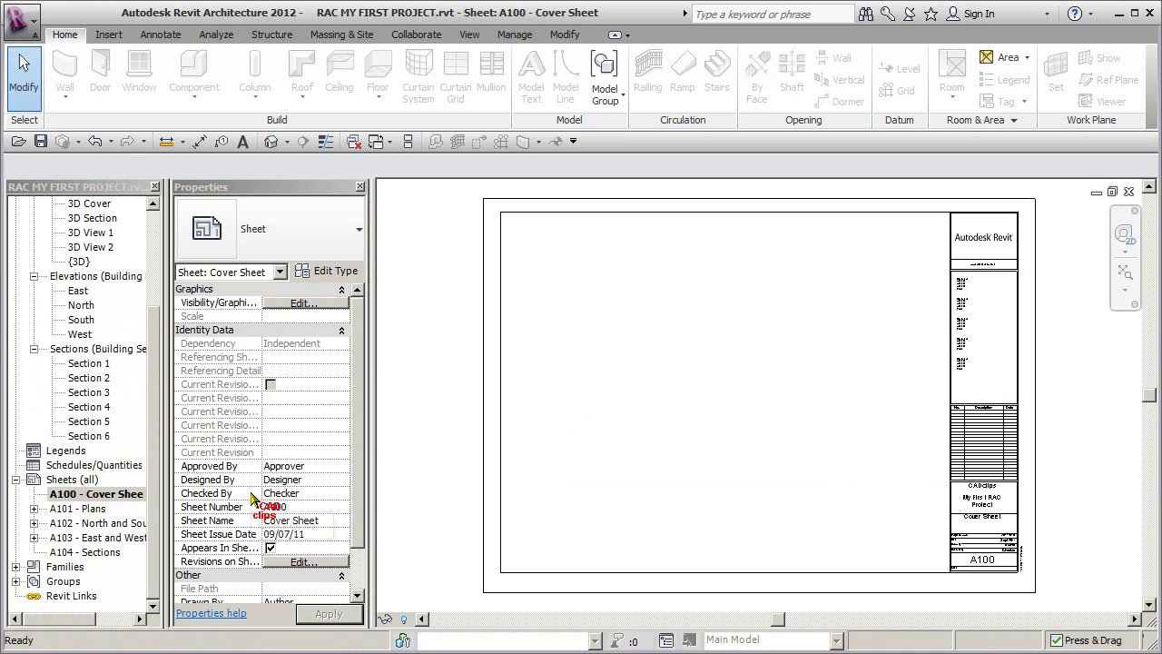
{"action": "left_click_drag", "start_coordinate": [153, 349], "coordinate": [150, 304]}
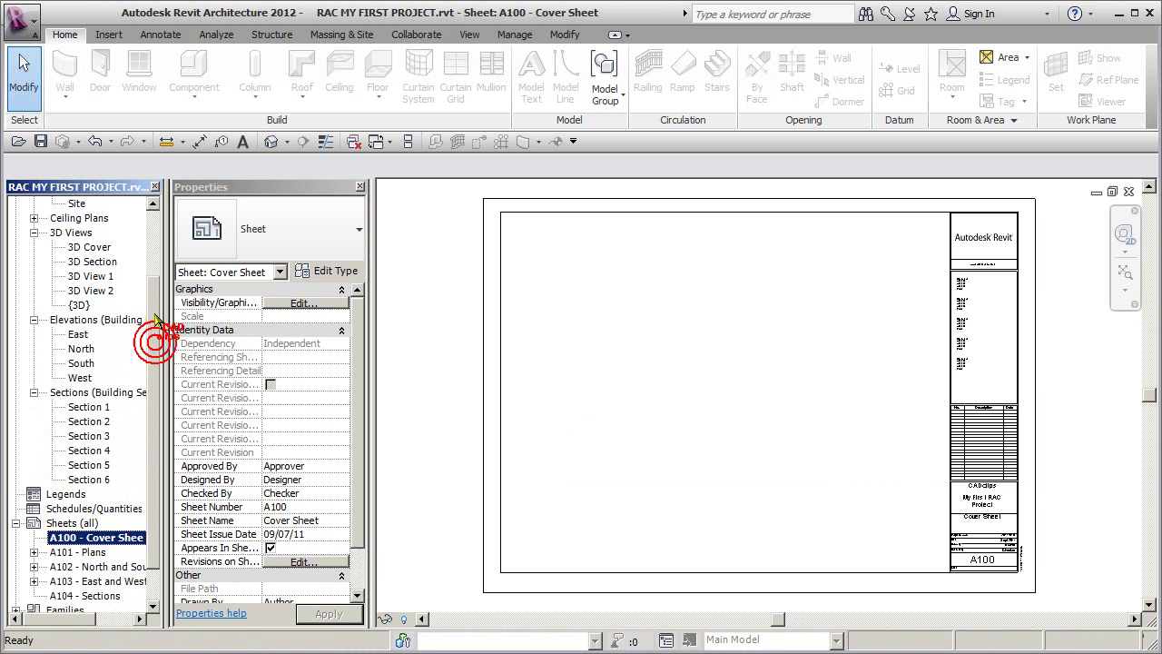
{"action": "left_click", "coordinate": [97, 249]}
{"action": "left_click_drag", "start_coordinate": [97, 249], "coordinate": [712, 369]}
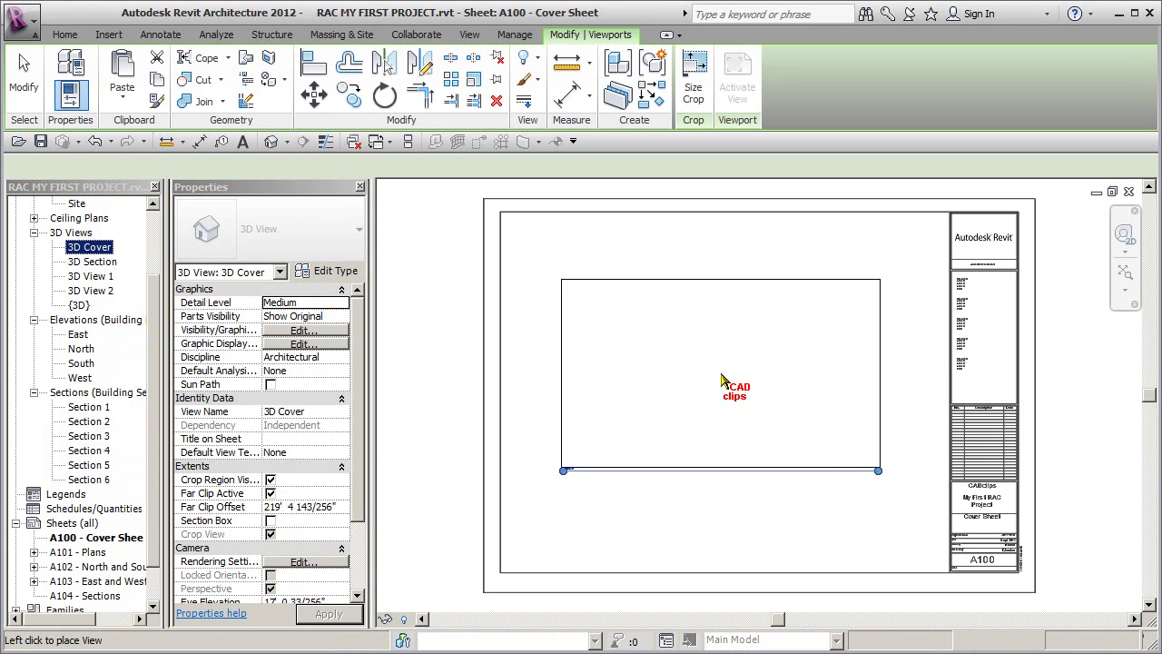
{"action": "left_click", "coordinate": [726, 381]}
{"action": "left_click", "coordinate": [586, 543]}
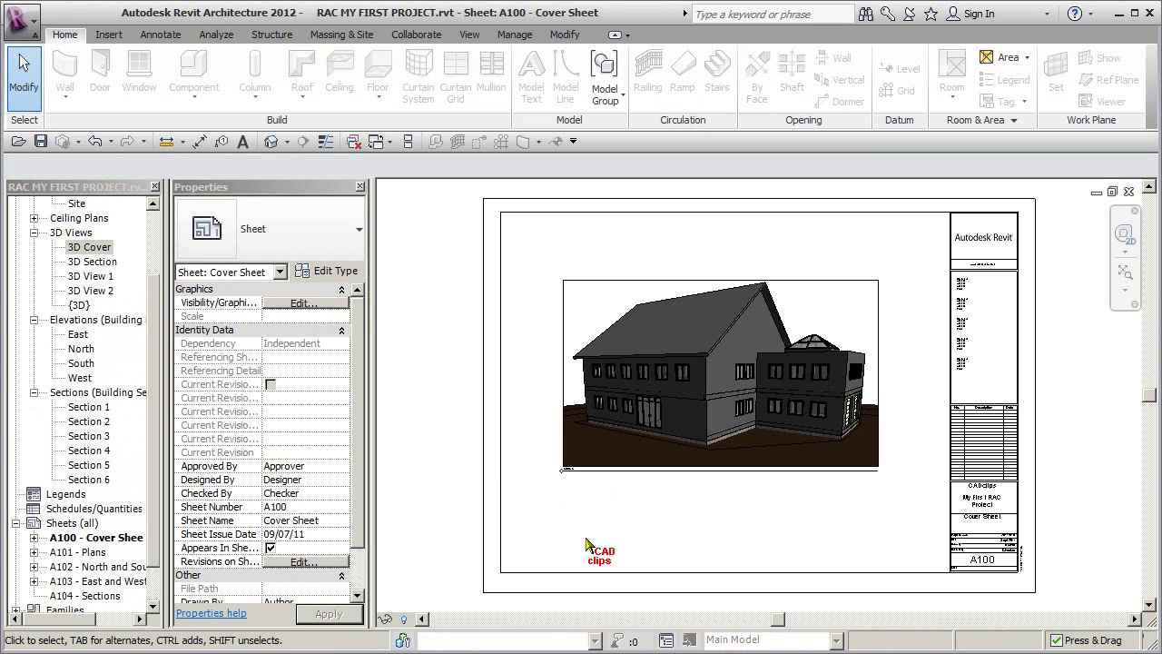
- Set the Title of the cover viewport's type to <none>
{"action": "left_click", "coordinate": [727, 427]}
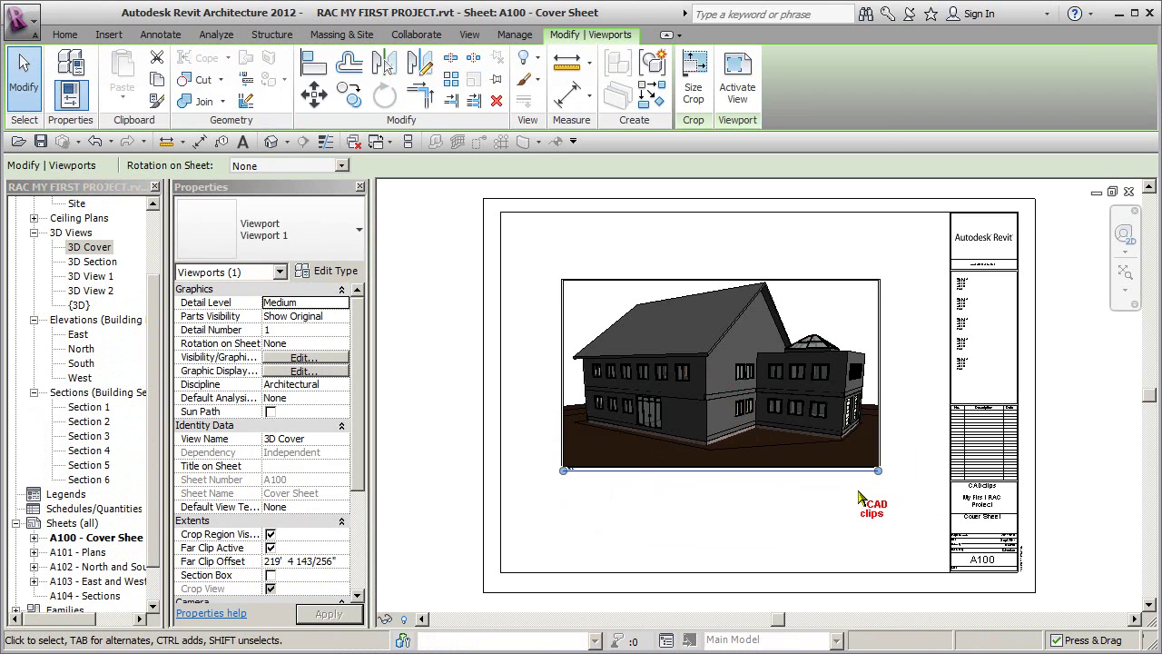
{"action": "left_click", "coordinate": [654, 506]}
{"action": "scroll", "coordinate": [605, 487], "scroll_direction": "up", "scroll_amount": 3}
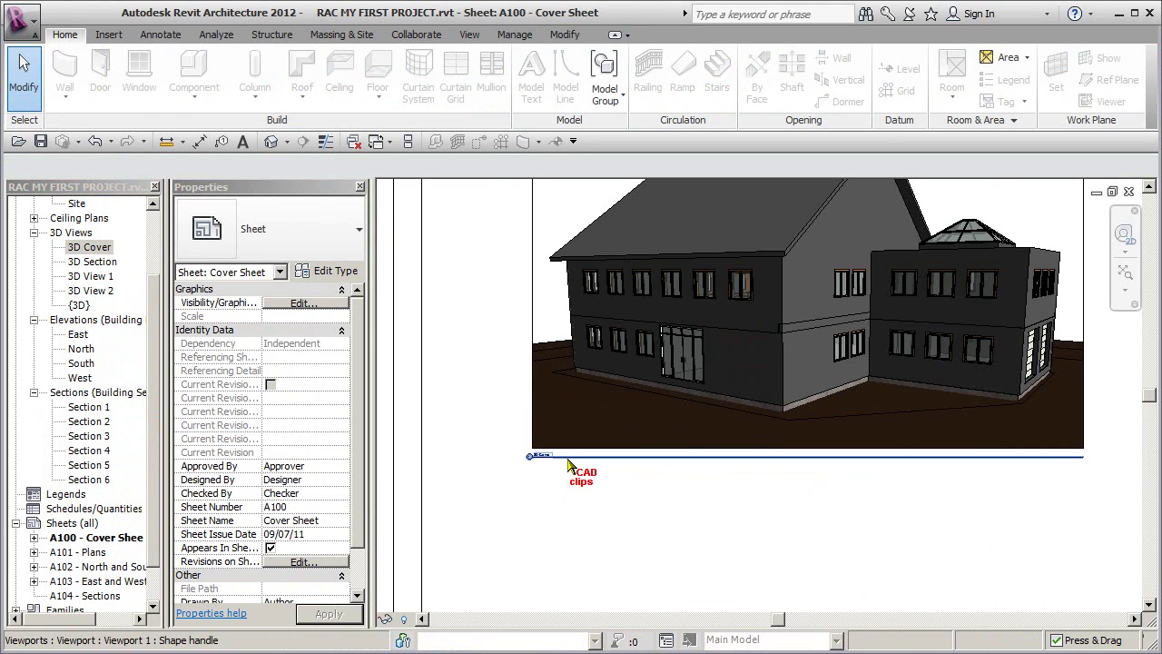
{"action": "scroll", "coordinate": [567, 465], "scroll_direction": "down", "scroll_amount": 3}
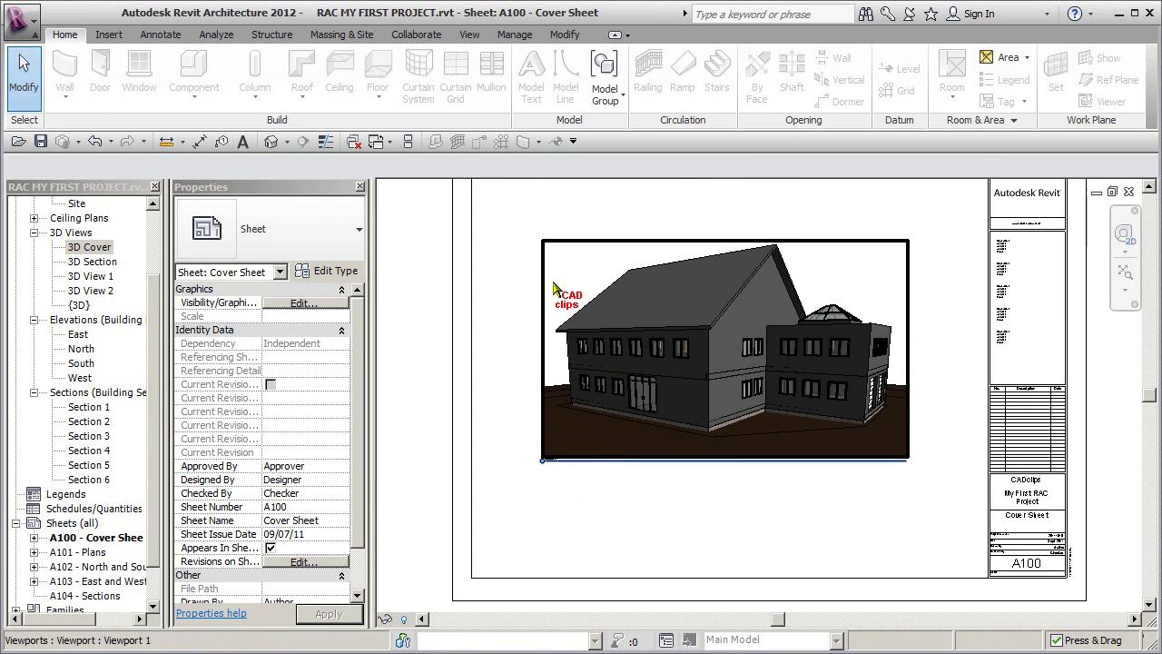
{"action": "left_click", "coordinate": [544, 287]}
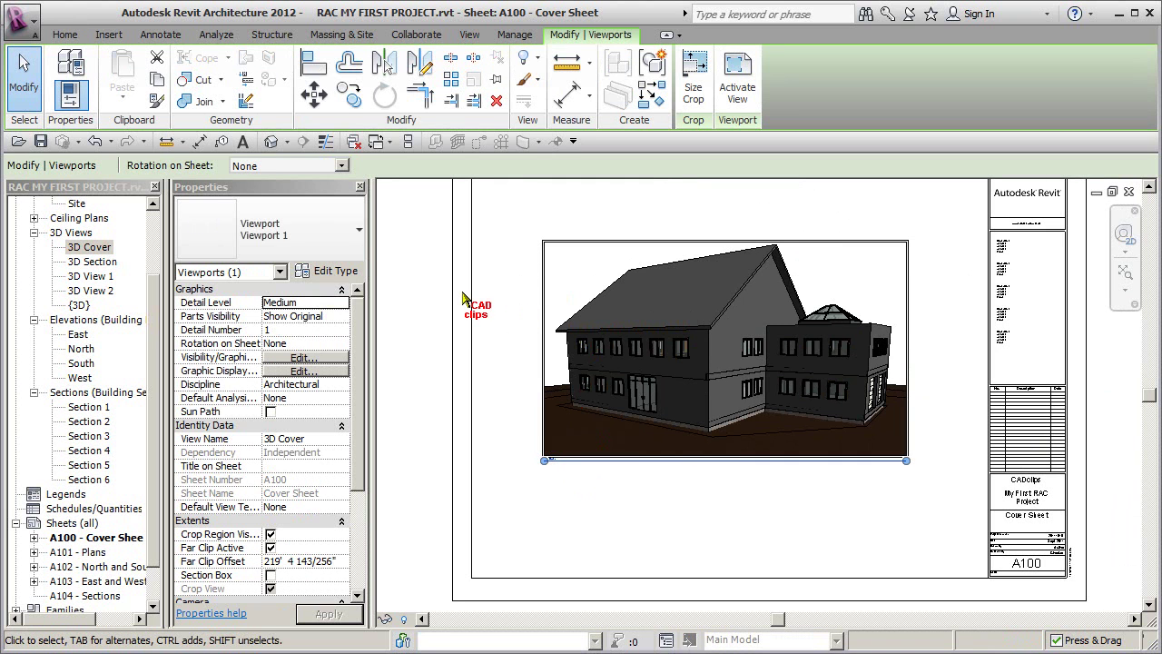
{"action": "left_click", "coordinate": [334, 271]}
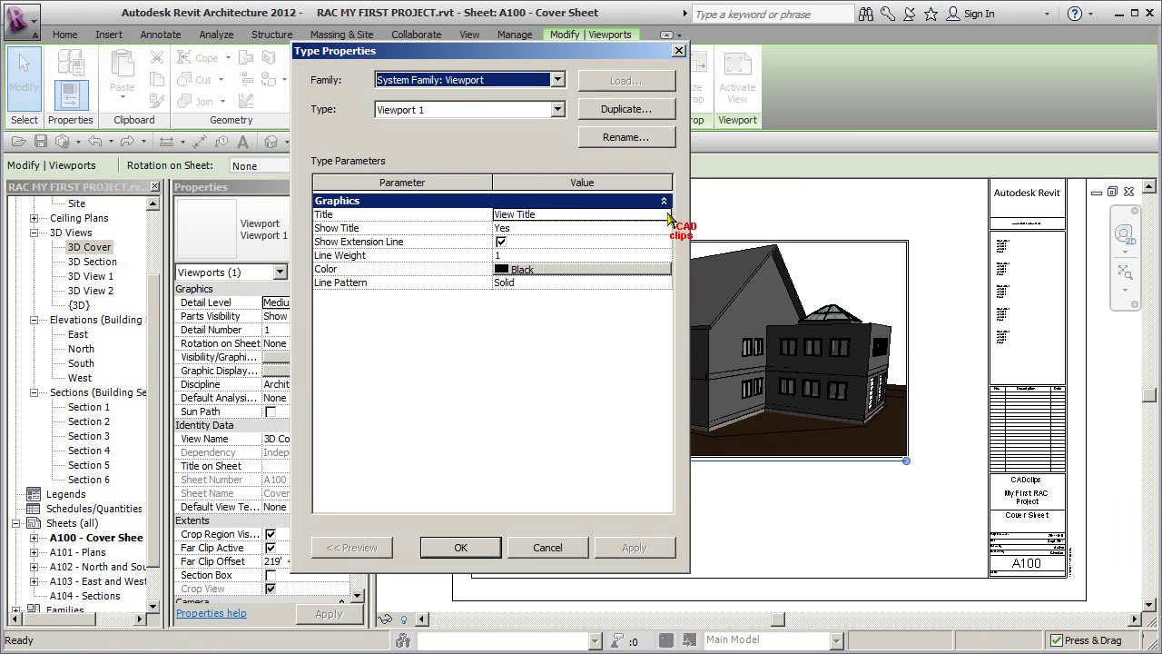
{"action": "left_click", "coordinate": [666, 215]}
{"action": "left_click", "coordinate": [663, 215]}
{"action": "left_click", "coordinate": [524, 226]}
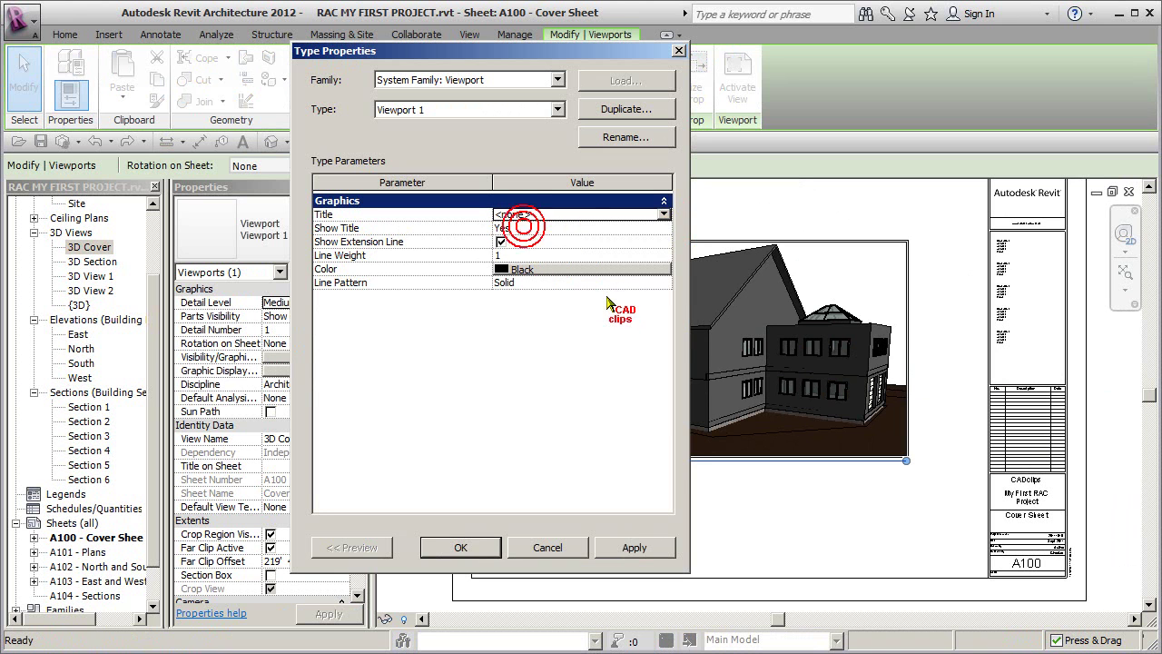
{"action": "left_click", "coordinate": [627, 548]}
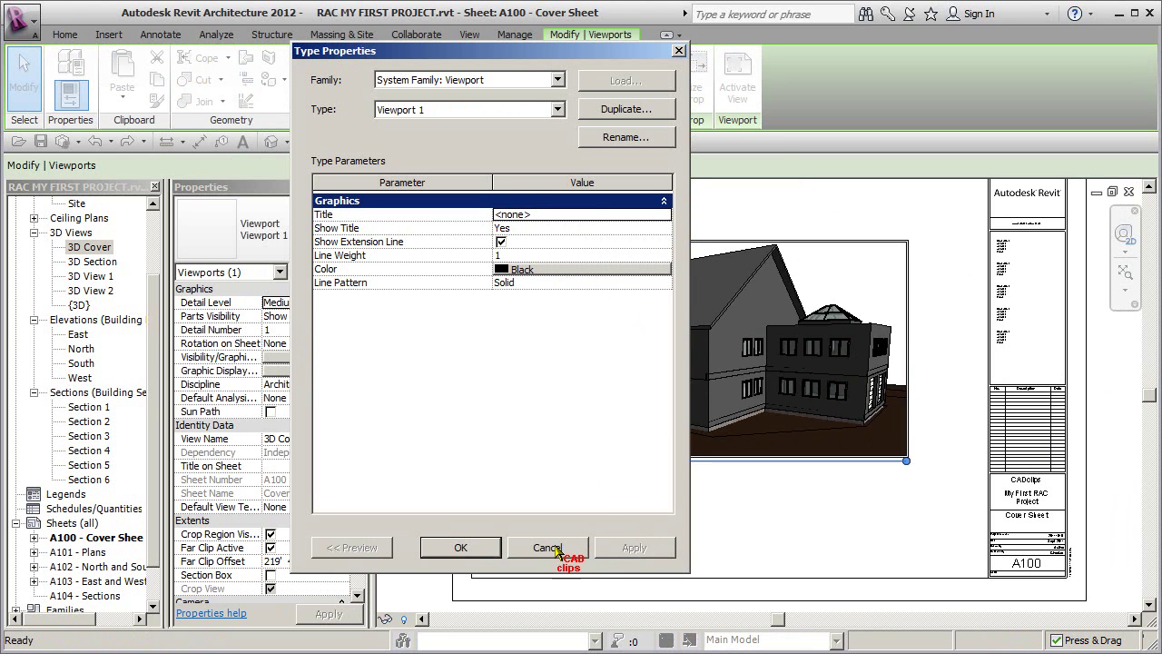
{"action": "left_click", "coordinate": [471, 549]}
{"action": "left_click", "coordinate": [608, 549]}
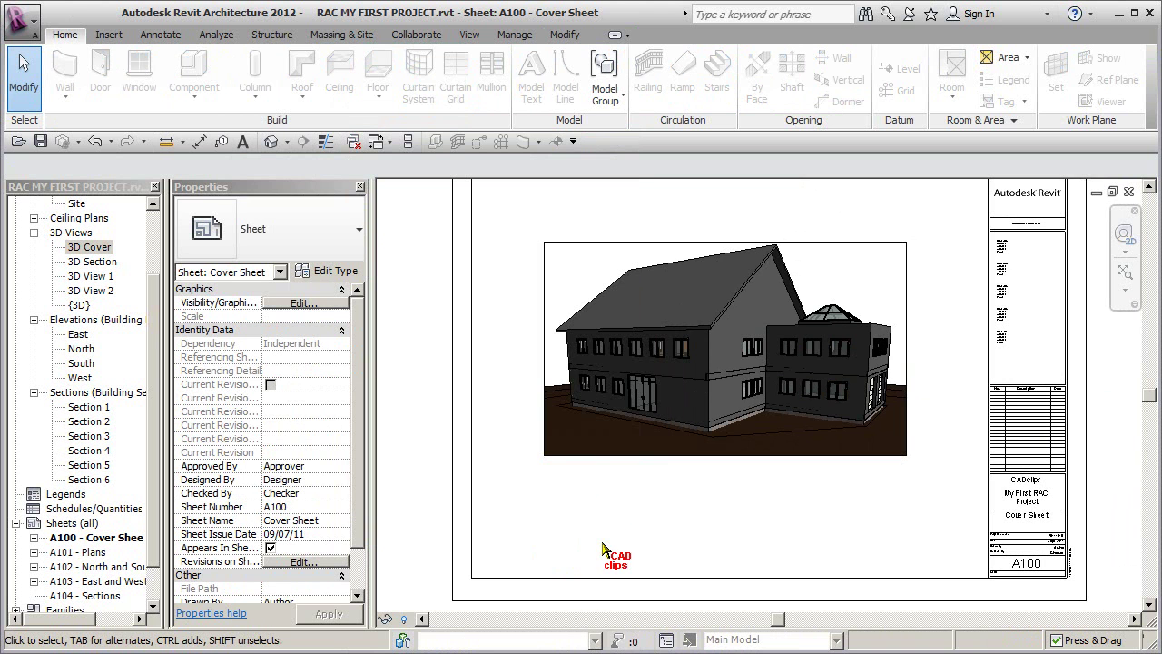
- Set Show Title to No in the cover viewport's type properties
{"action": "scroll", "coordinate": [544, 445], "scroll_direction": "up", "scroll_amount": 3}
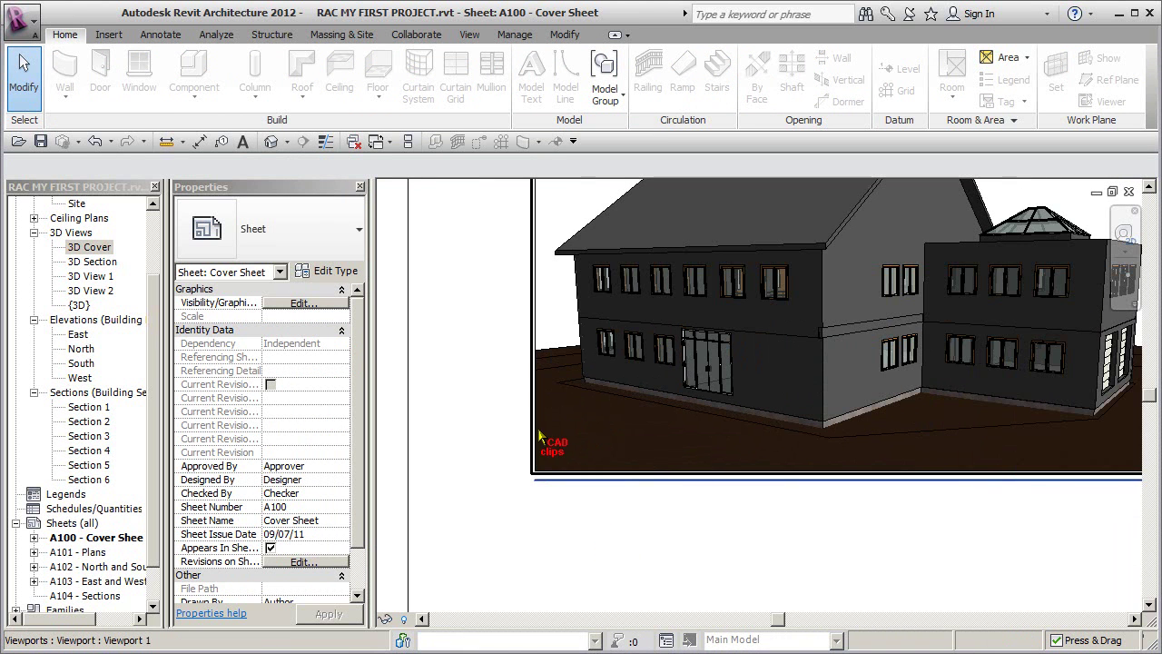
{"action": "left_click", "coordinate": [535, 437]}
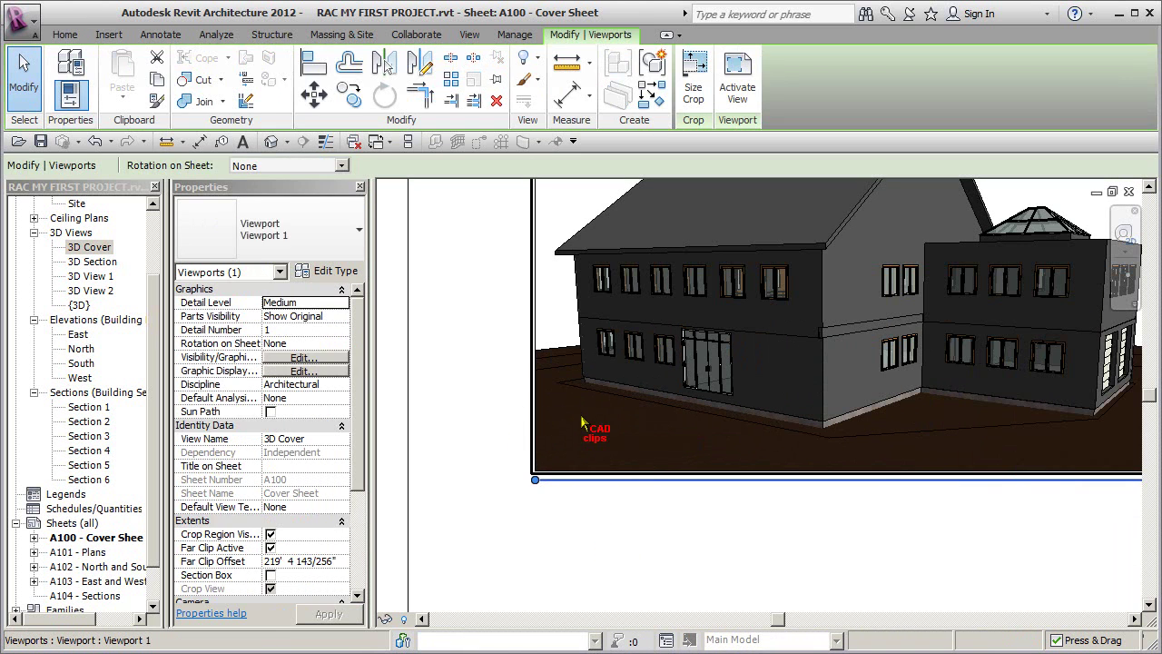
{"action": "left_click", "coordinate": [343, 272]}
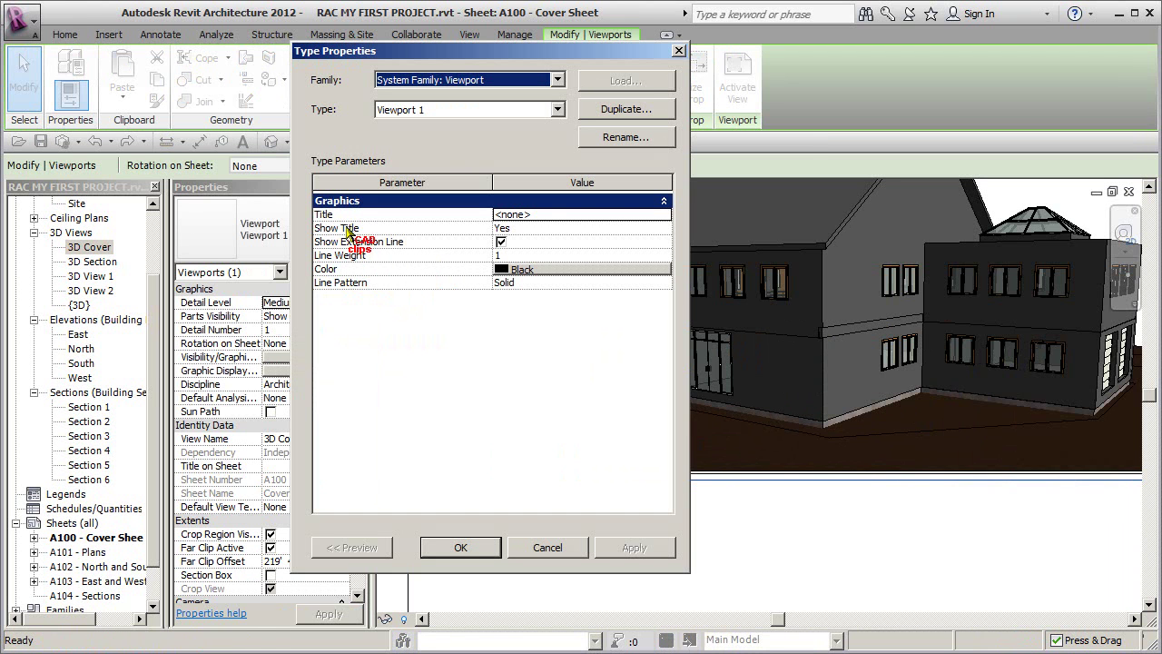
{"action": "left_click", "coordinate": [663, 227]}
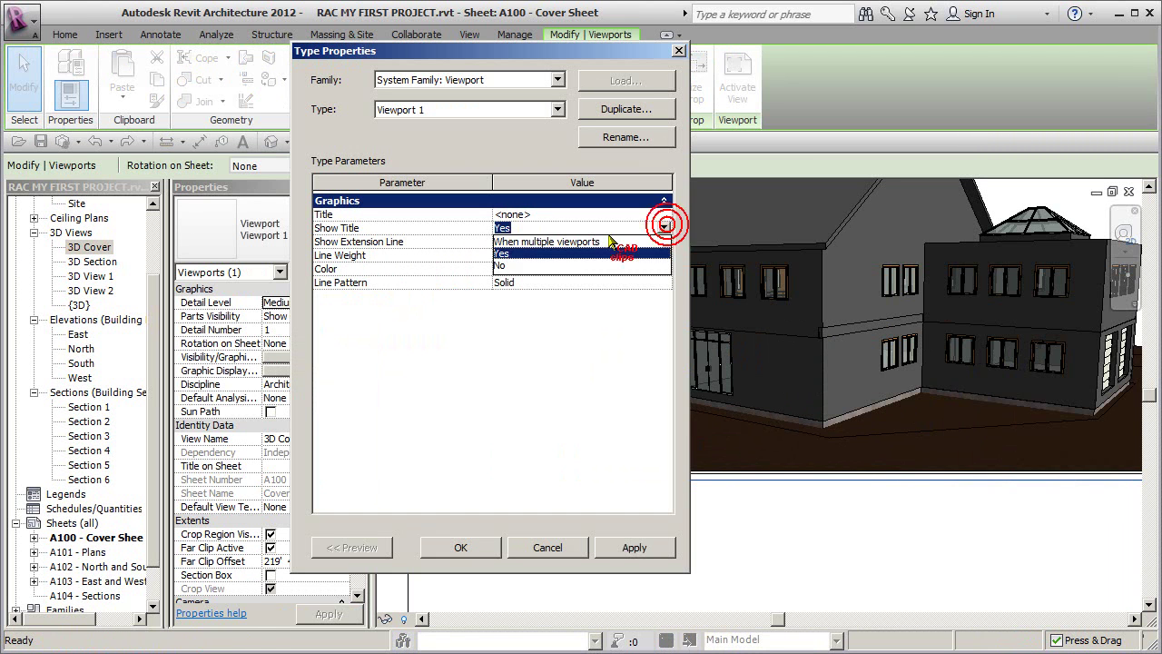
{"action": "left_click", "coordinate": [517, 265]}
{"action": "left_click", "coordinate": [634, 547]}
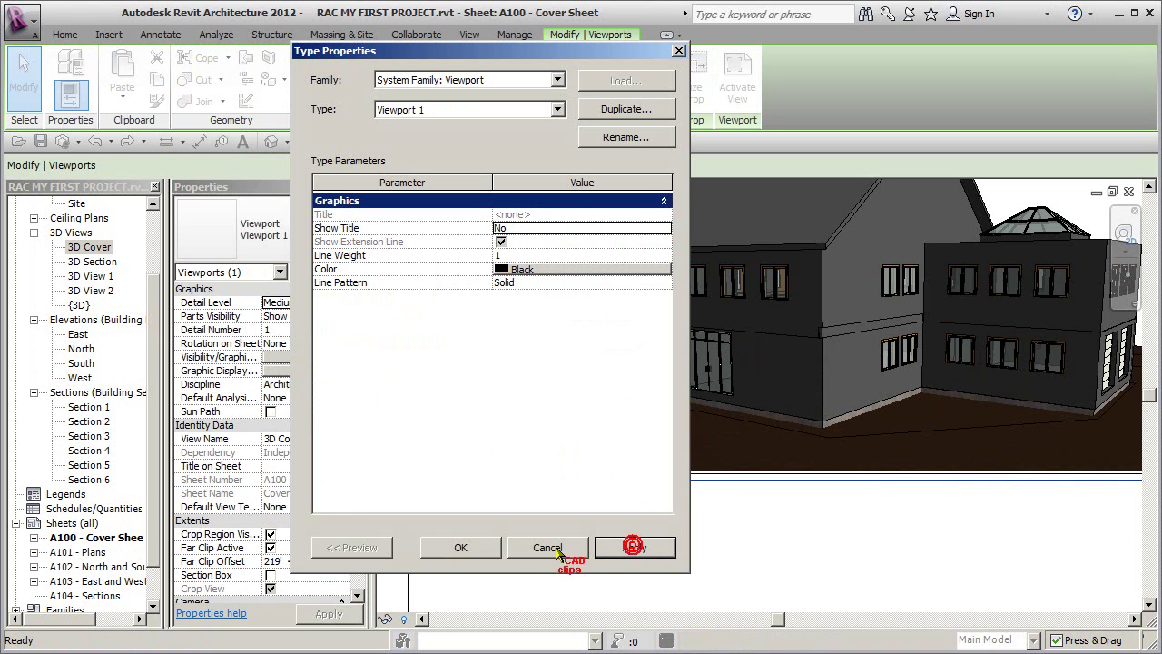
{"action": "left_click", "coordinate": [463, 548]}
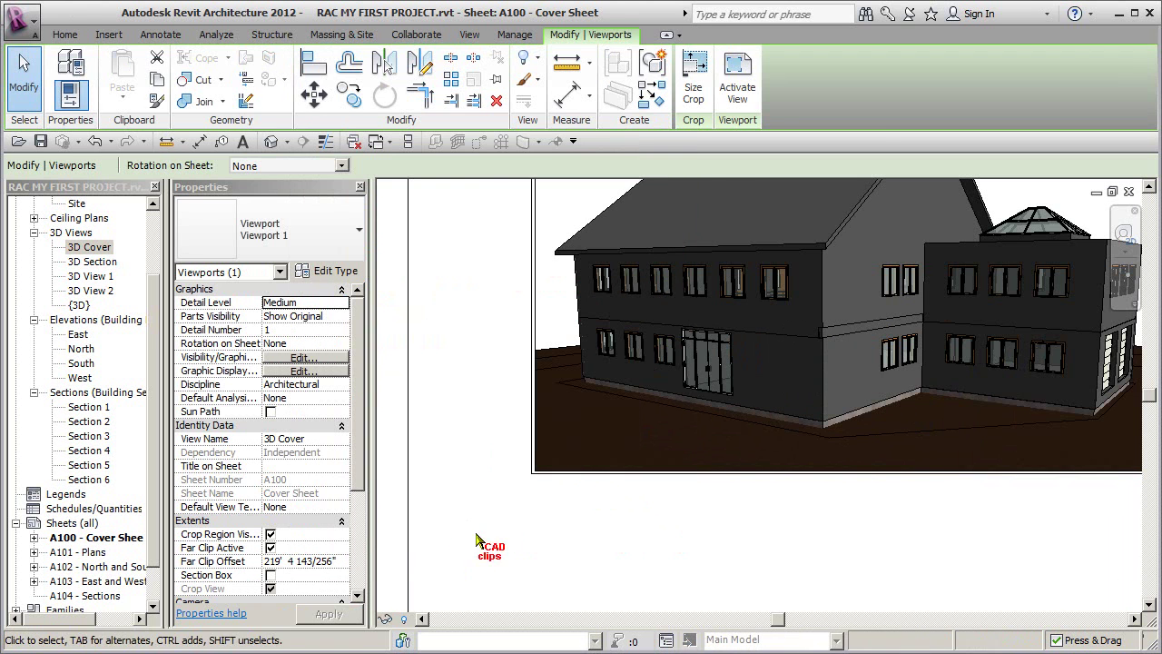
{"action": "left_click", "coordinate": [640, 540]}
{"action": "scroll", "coordinate": [633, 540], "scroll_direction": "down", "scroll_amount": 2}
{"action": "scroll", "coordinate": [633, 540], "scroll_direction": "down", "scroll_amount": 2}
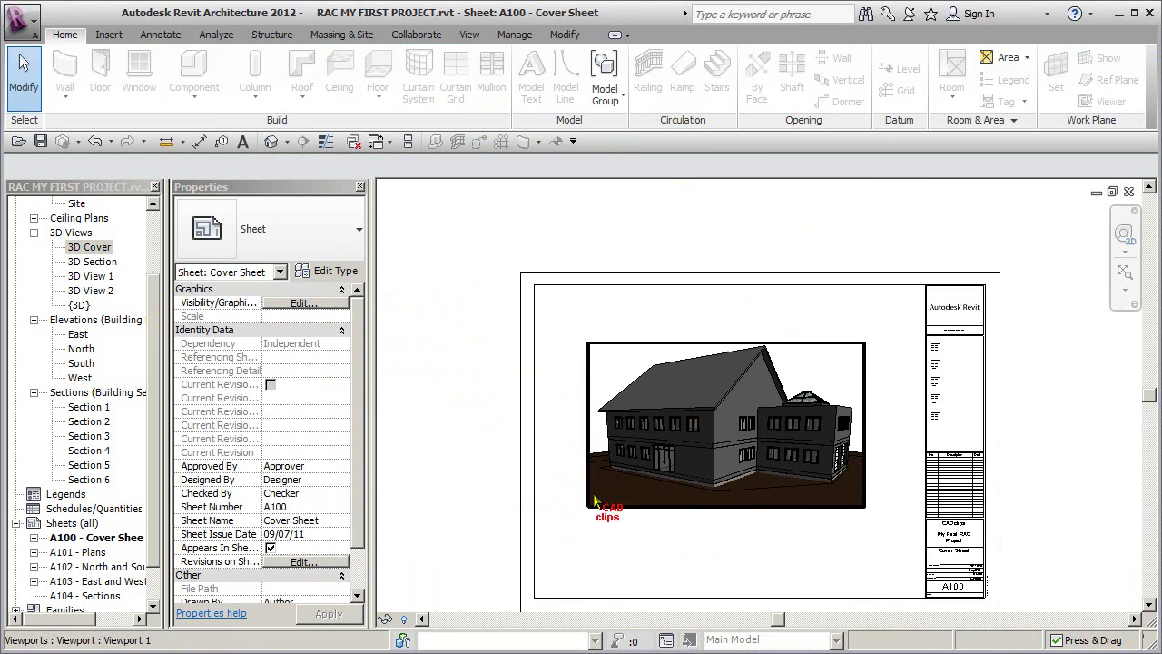
- Check which viewport type the cover view uses and open the A101 - Plans sheet
{"action": "left_click", "coordinate": [594, 359]}
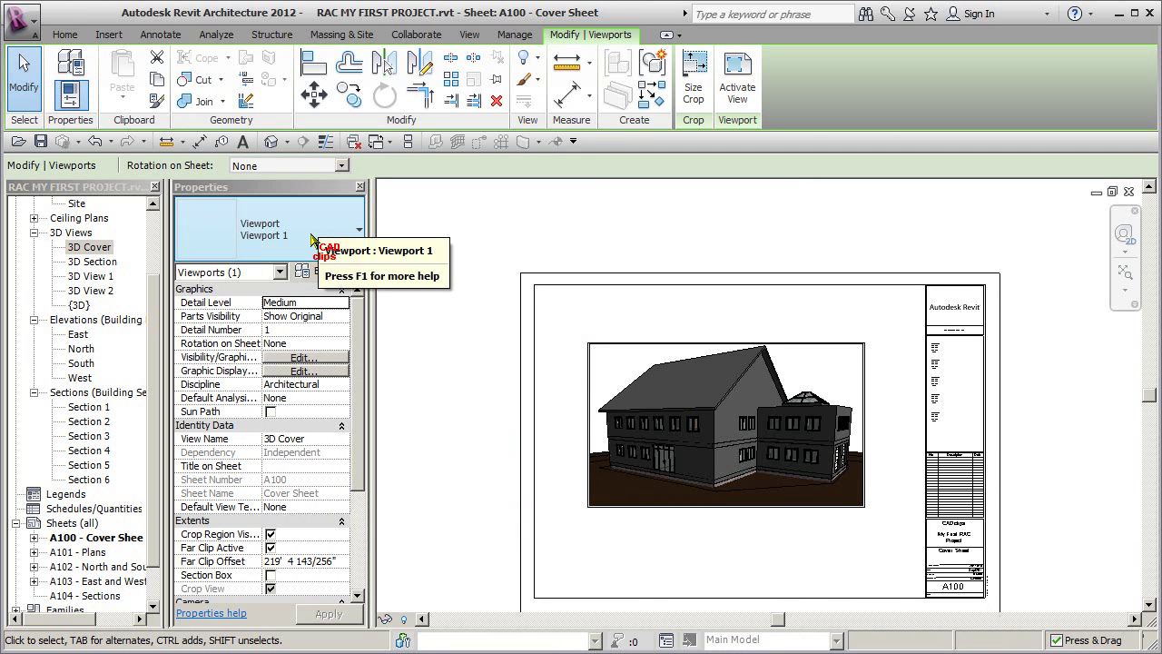
{"action": "left_click", "coordinate": [439, 232]}
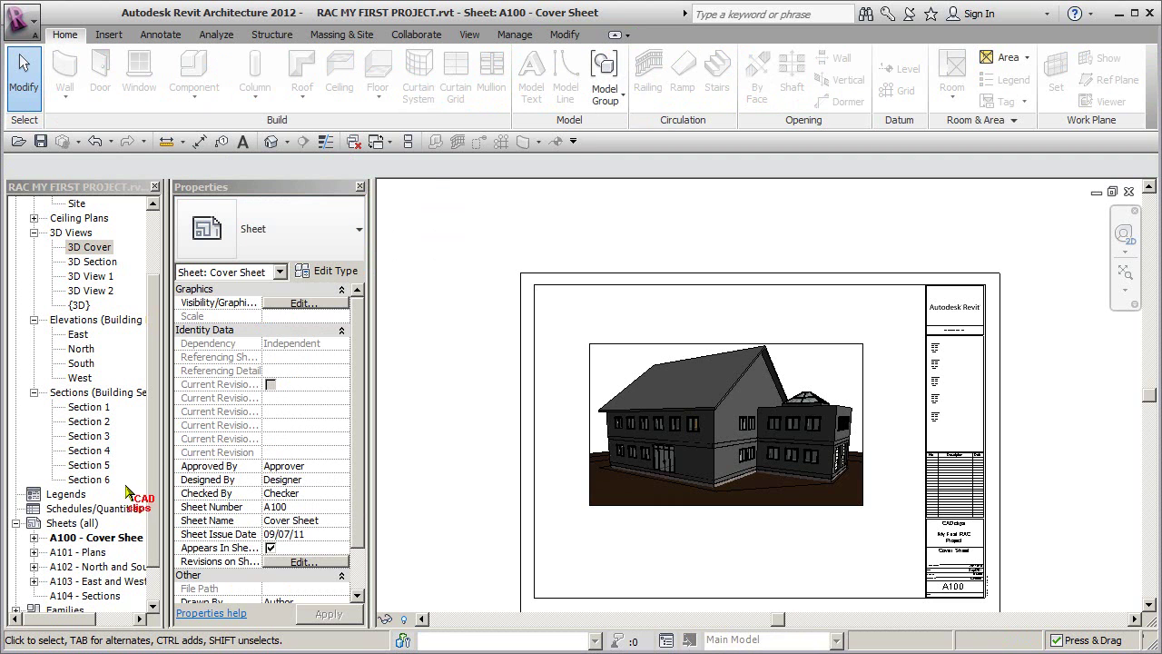
{"action": "double_click", "coordinate": [89, 553]}
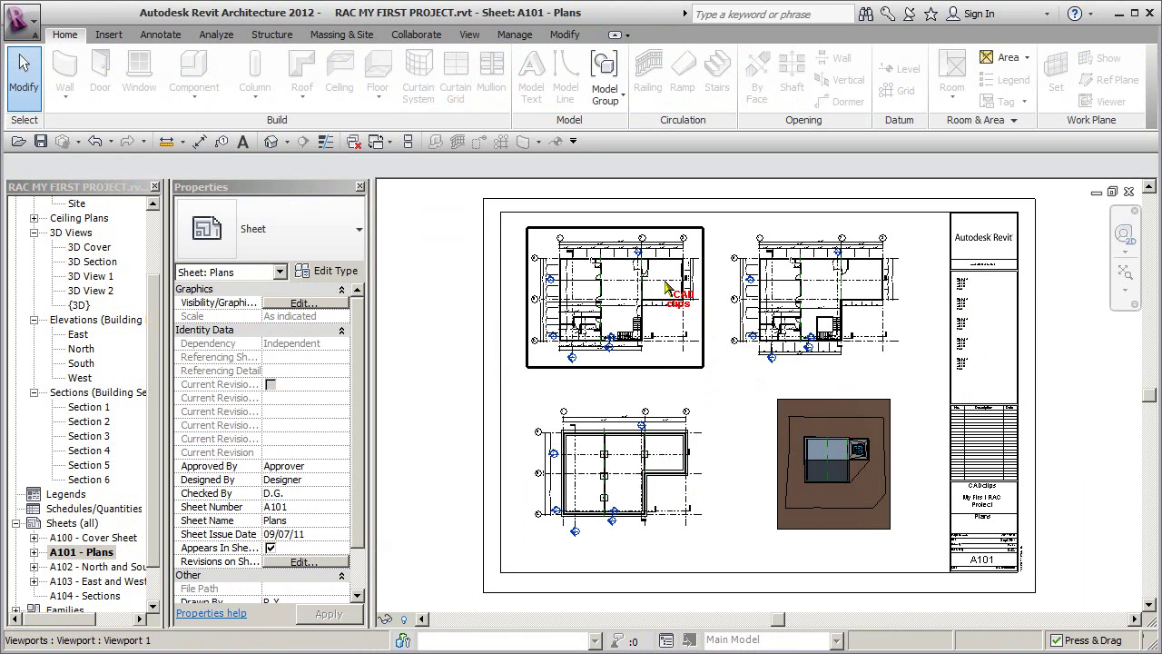
- Set Show Title to Yes and Title to View Title in the main floor plan viewport's type properties
{"action": "left_click", "coordinate": [548, 238]}
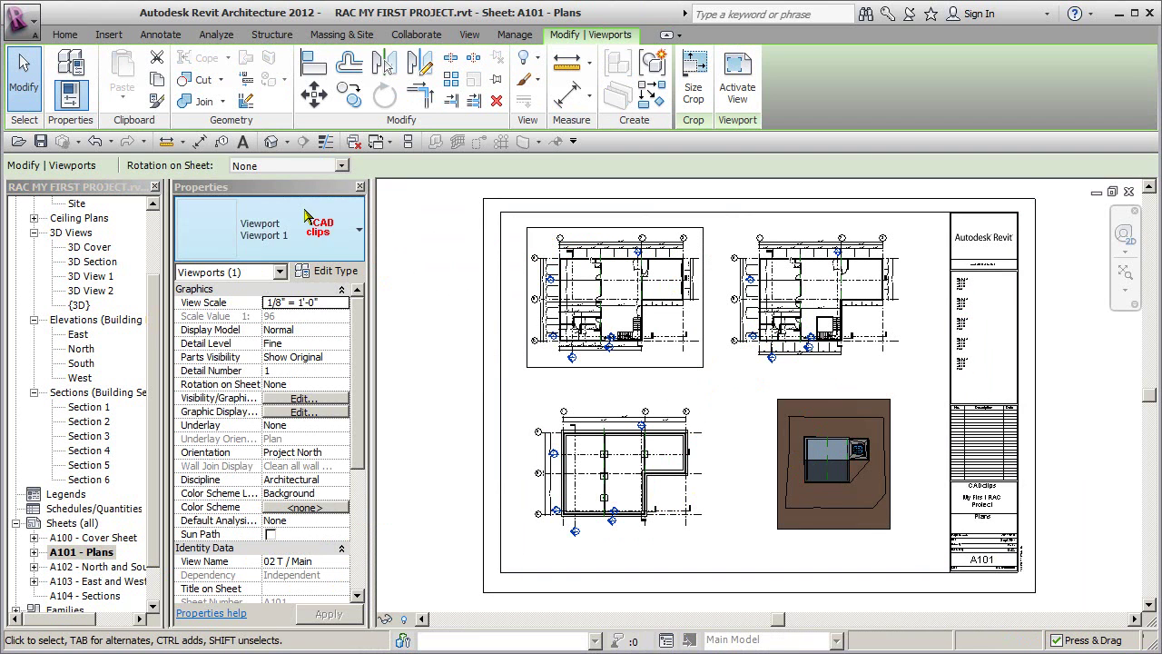
{"action": "left_click", "coordinate": [336, 270]}
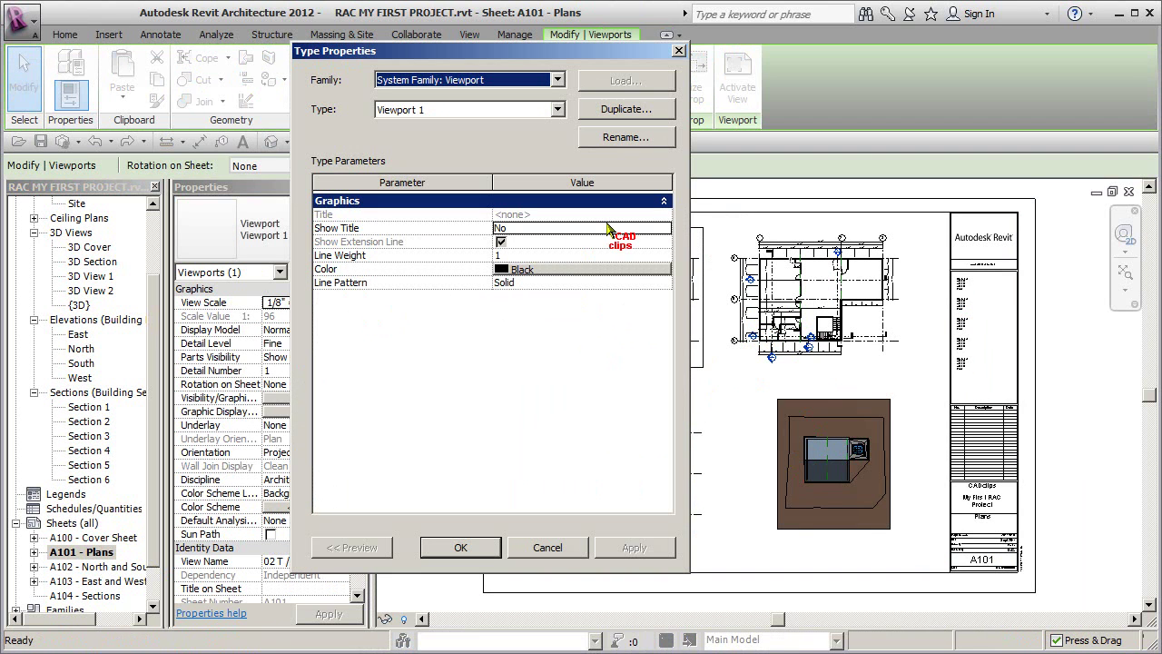
{"action": "left_click", "coordinate": [662, 229]}
{"action": "left_click", "coordinate": [499, 255]}
{"action": "left_click", "coordinate": [664, 214]}
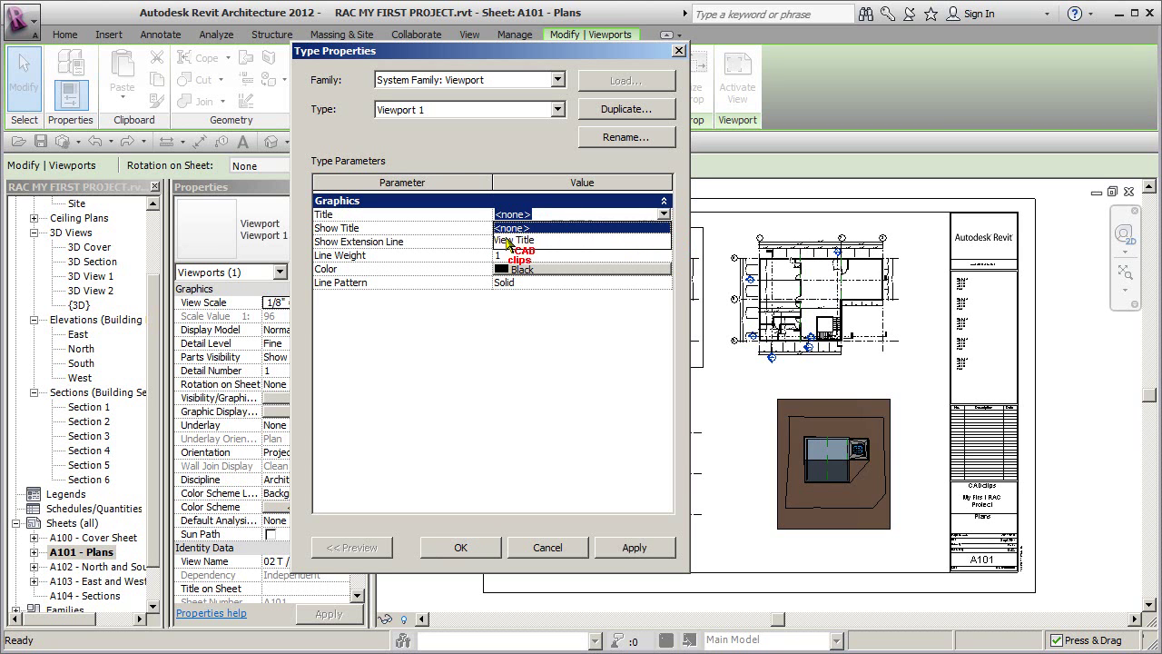
{"action": "left_click", "coordinate": [504, 240]}
{"action": "left_click", "coordinate": [627, 547]}
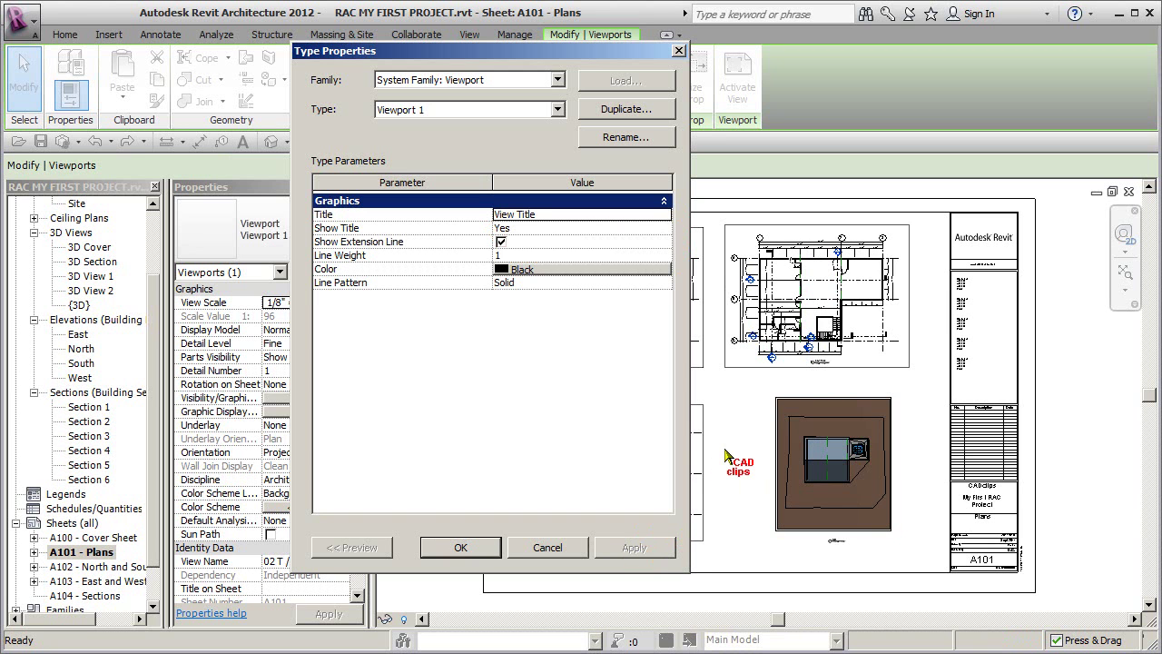
- Duplicate the Viewport 1 type of the main floor plan viewport as "Viewport No Label"
{"action": "left_click", "coordinate": [663, 109]}
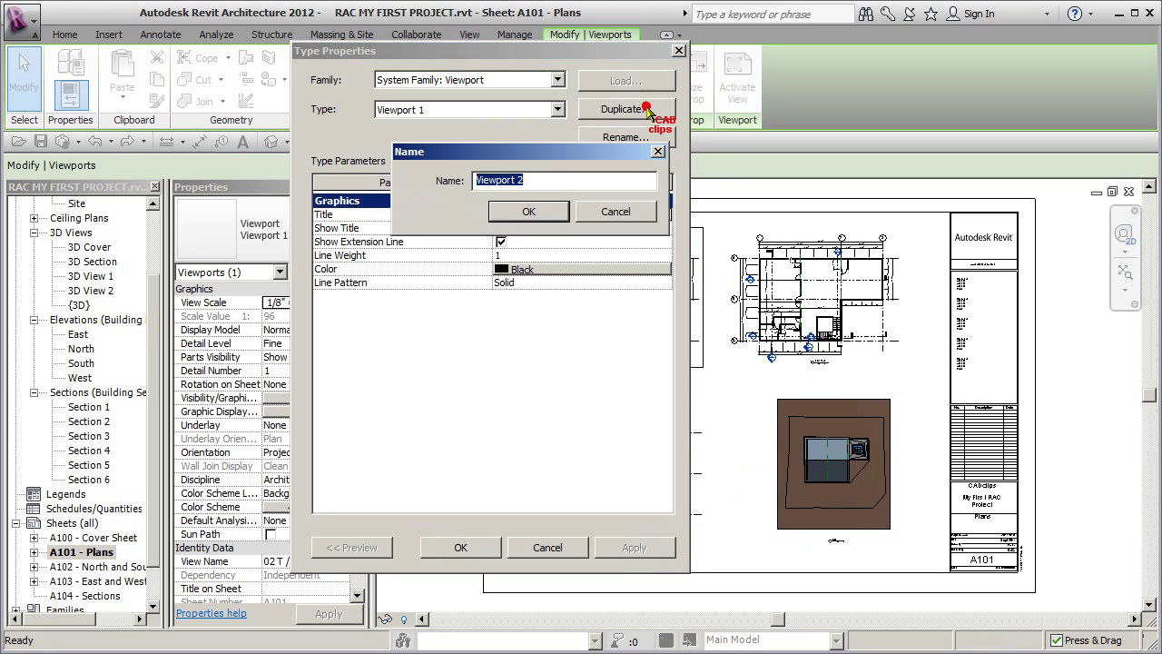
{"action": "left_click", "coordinate": [562, 185]}
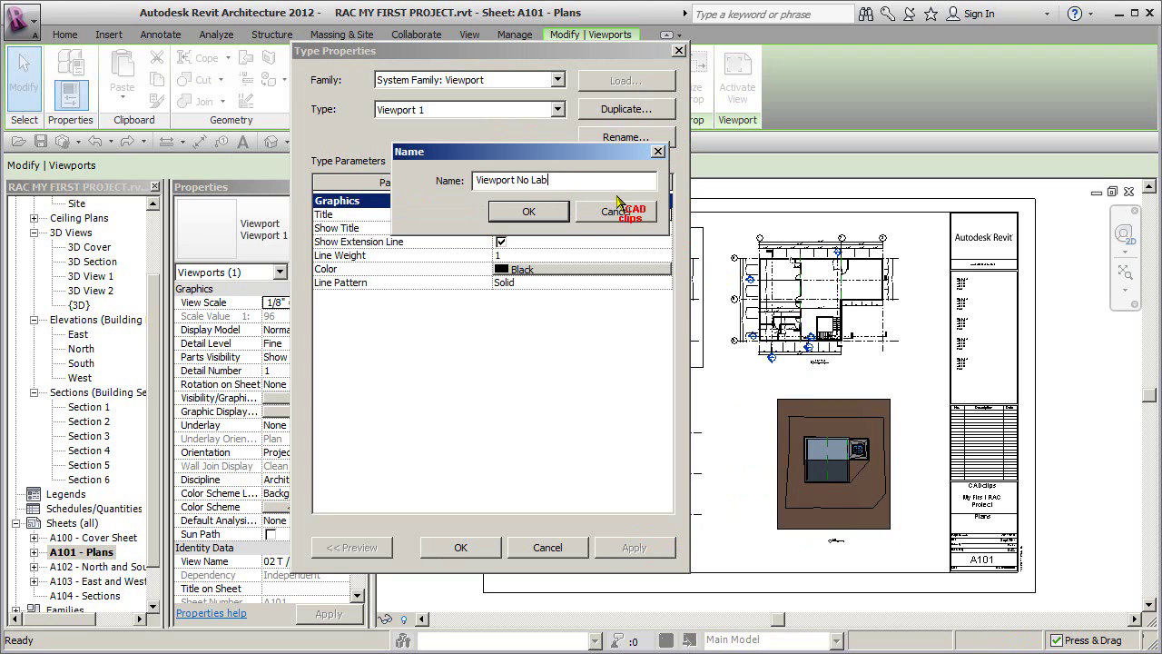
{"action": "left_click", "coordinate": [532, 216]}
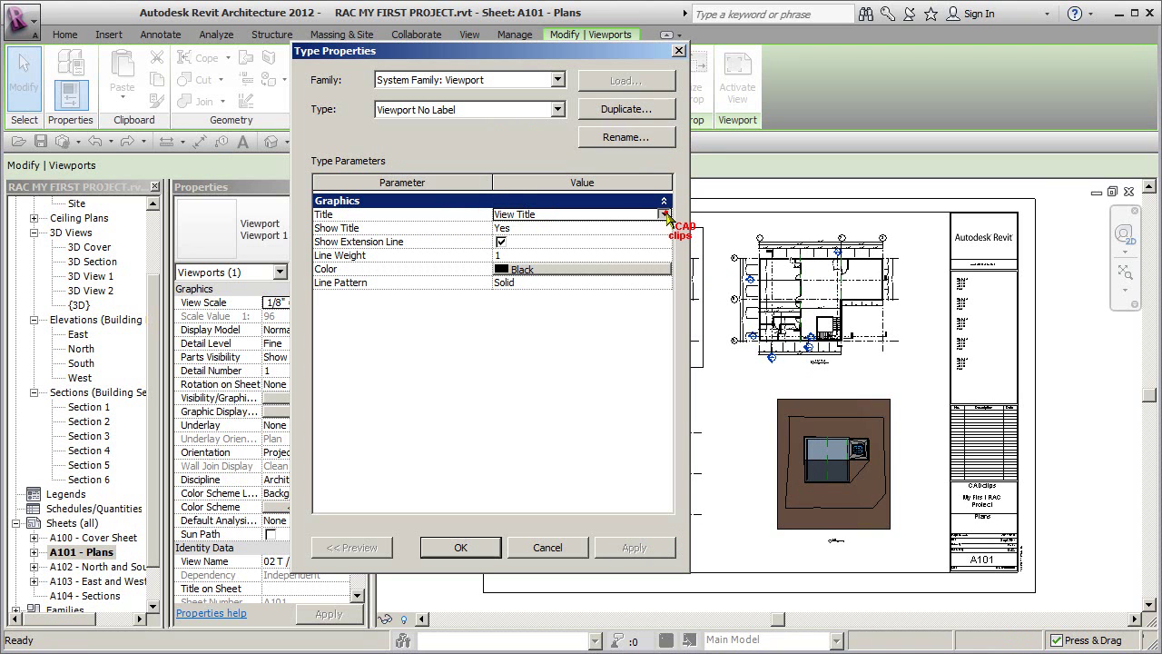
- Set Title to <none> and Show Title to No for the Viewport No Label type and apply the changes
{"action": "left_click", "coordinate": [667, 215]}
{"action": "left_click", "coordinate": [535, 228]}
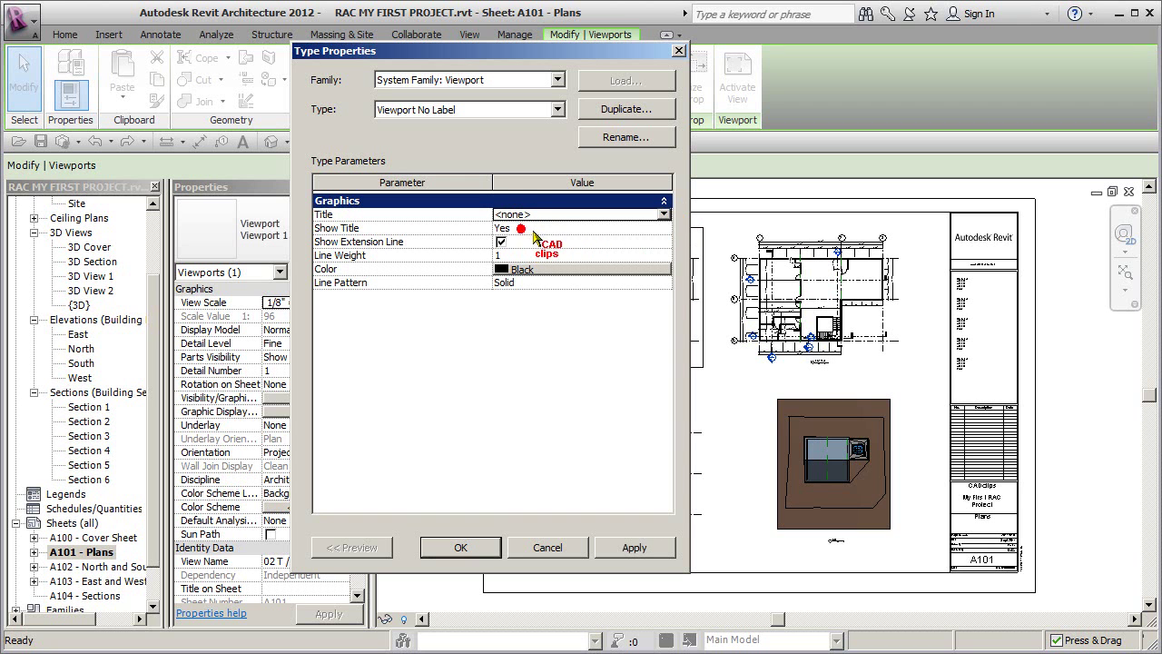
{"action": "left_click", "coordinate": [663, 228]}
{"action": "left_click", "coordinate": [501, 261]}
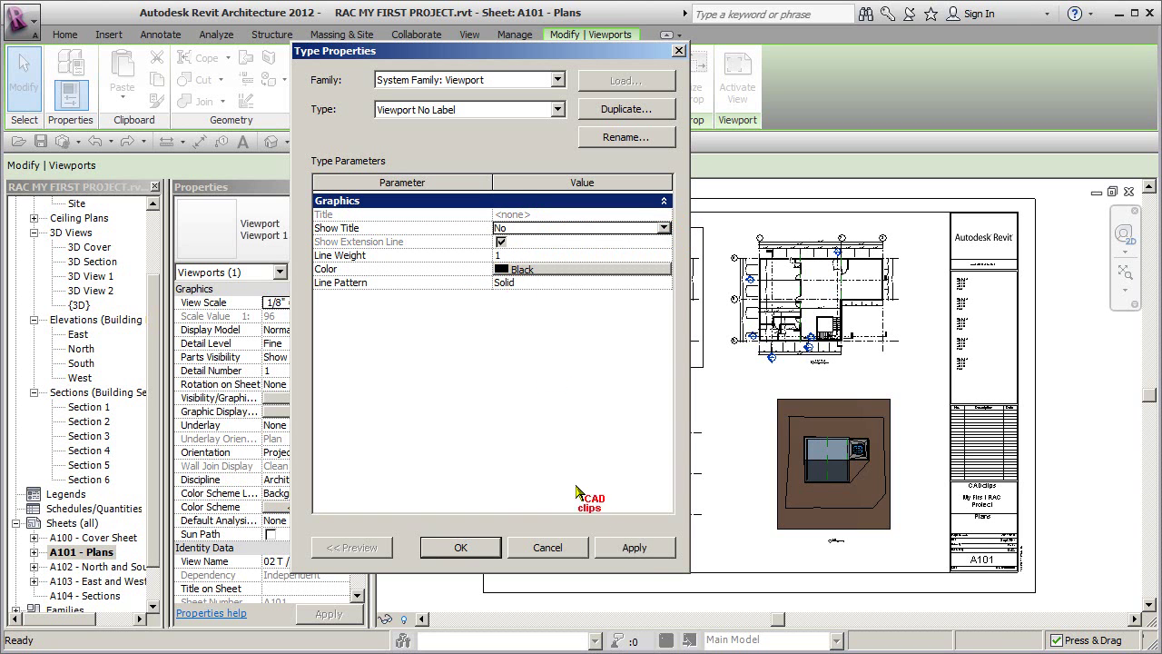
{"action": "left_click", "coordinate": [633, 547]}
{"action": "left_click", "coordinate": [460, 548]}
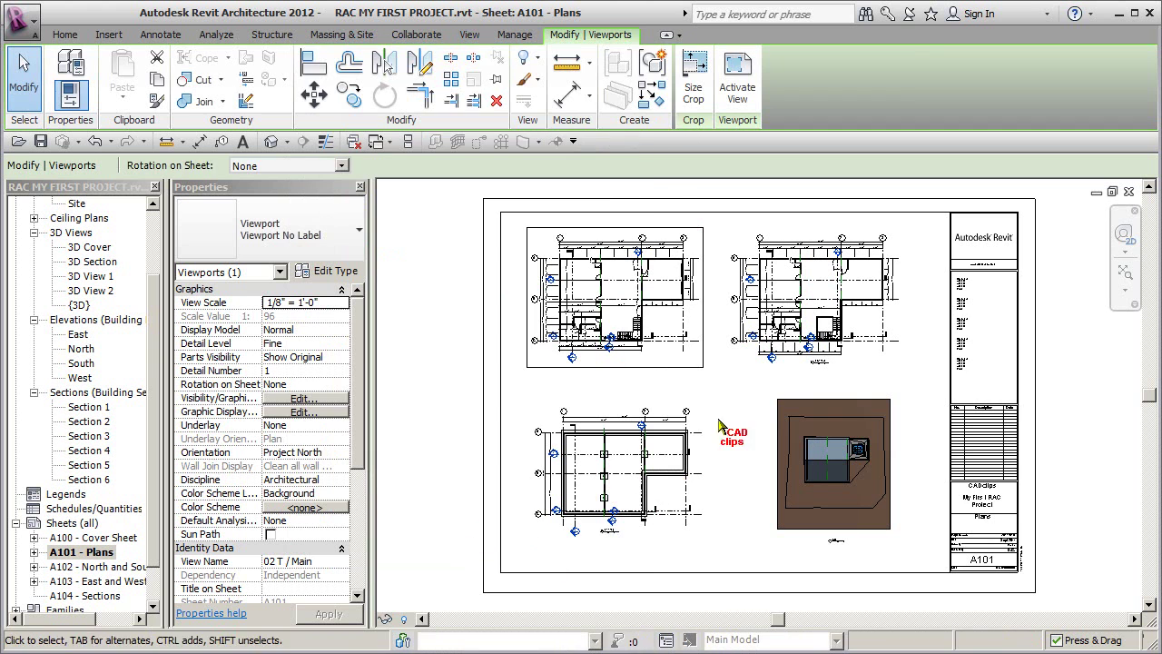
- Change the main floor plan viewport on the Plans sheet back to the Viewport 1 type
{"action": "left_click", "coordinate": [1117, 382]}
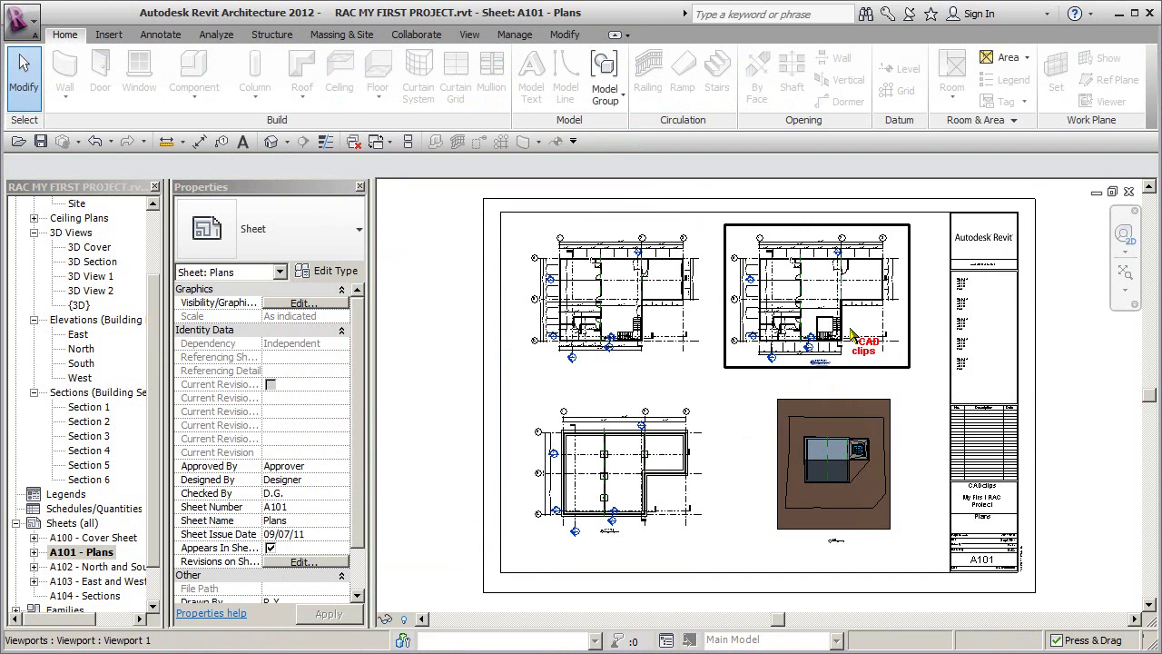
{"action": "left_click", "coordinate": [650, 319]}
{"action": "left_click", "coordinate": [315, 234]}
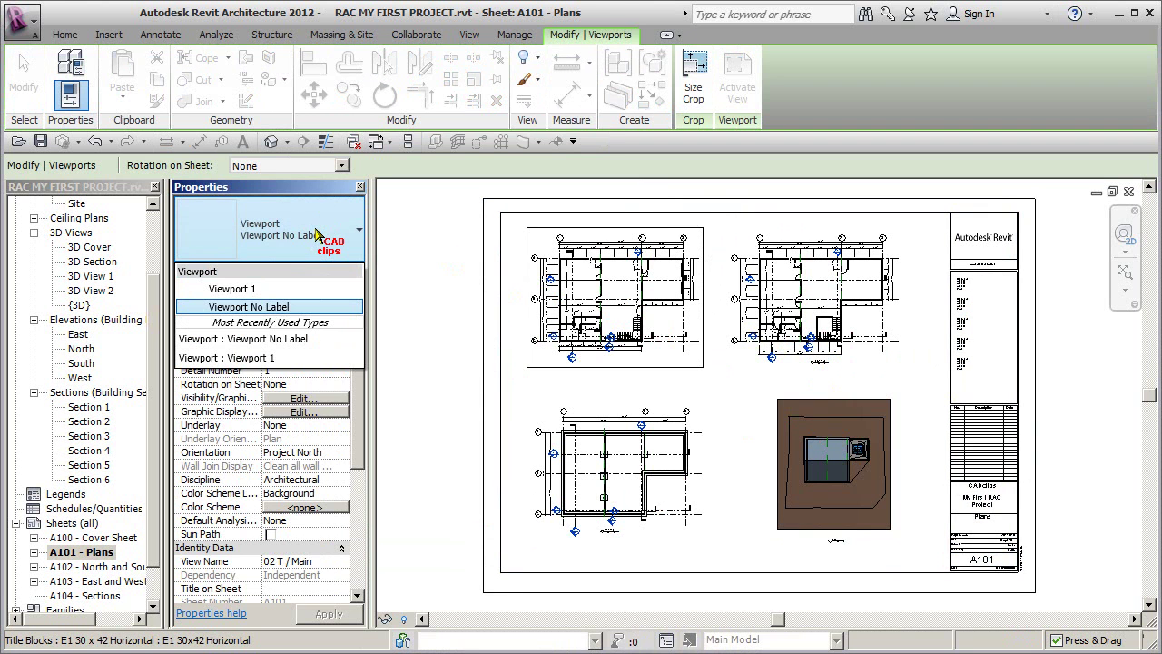
{"action": "left_click", "coordinate": [234, 289]}
{"action": "left_click", "coordinate": [442, 284]}
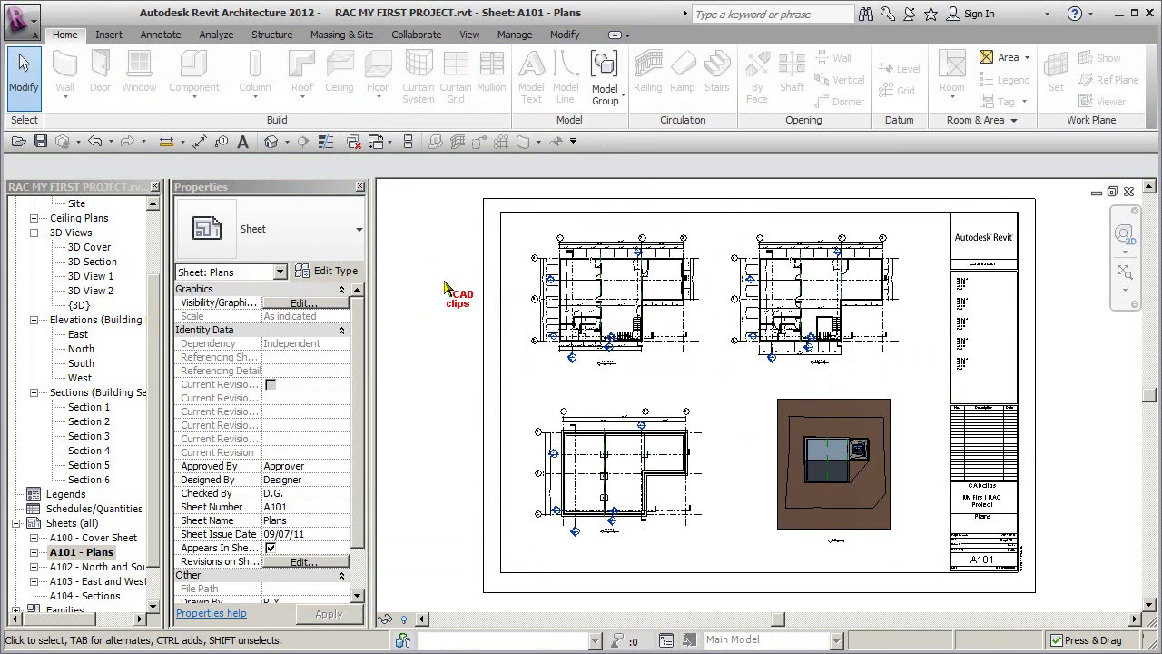
- Open the A100 - Cover Sheet and assign the Viewport No Label type to the 3D Cover viewport
{"action": "double_click", "coordinate": [96, 538]}
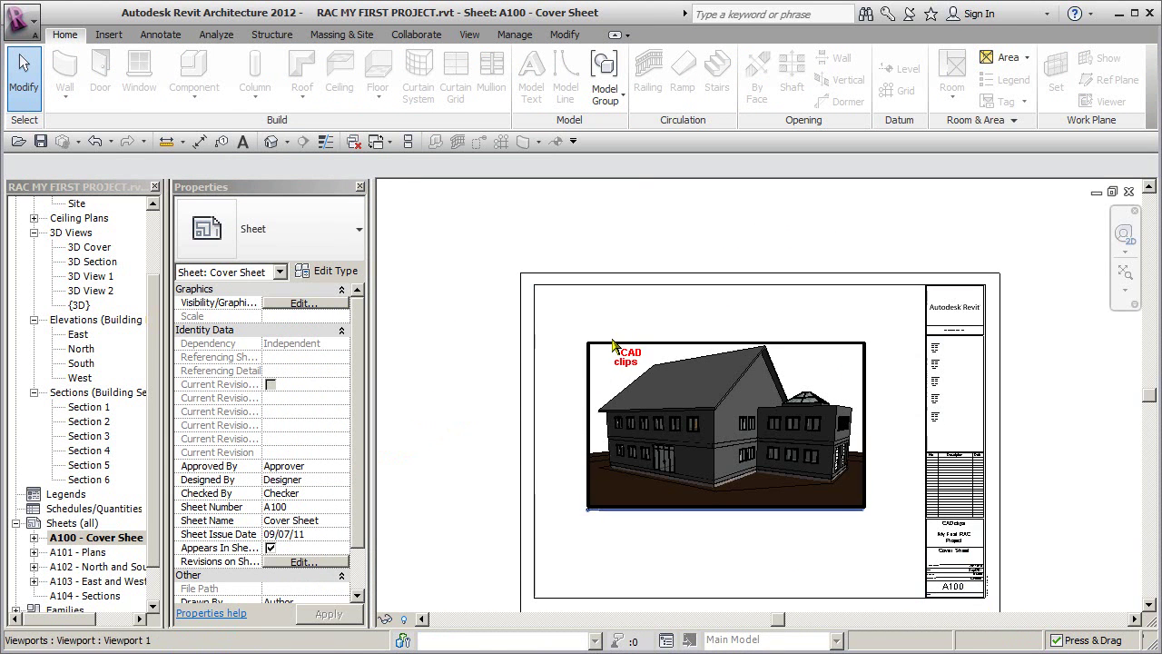
{"action": "left_click", "coordinate": [617, 337]}
{"action": "left_click", "coordinate": [352, 252]}
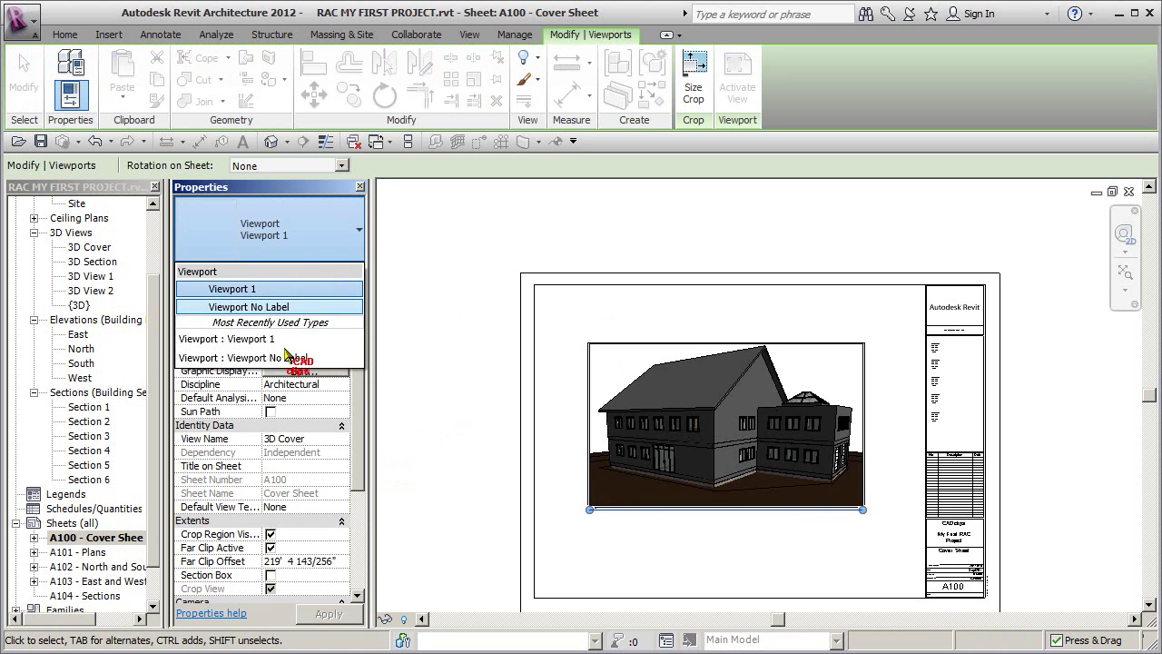
{"action": "left_click", "coordinate": [287, 359]}
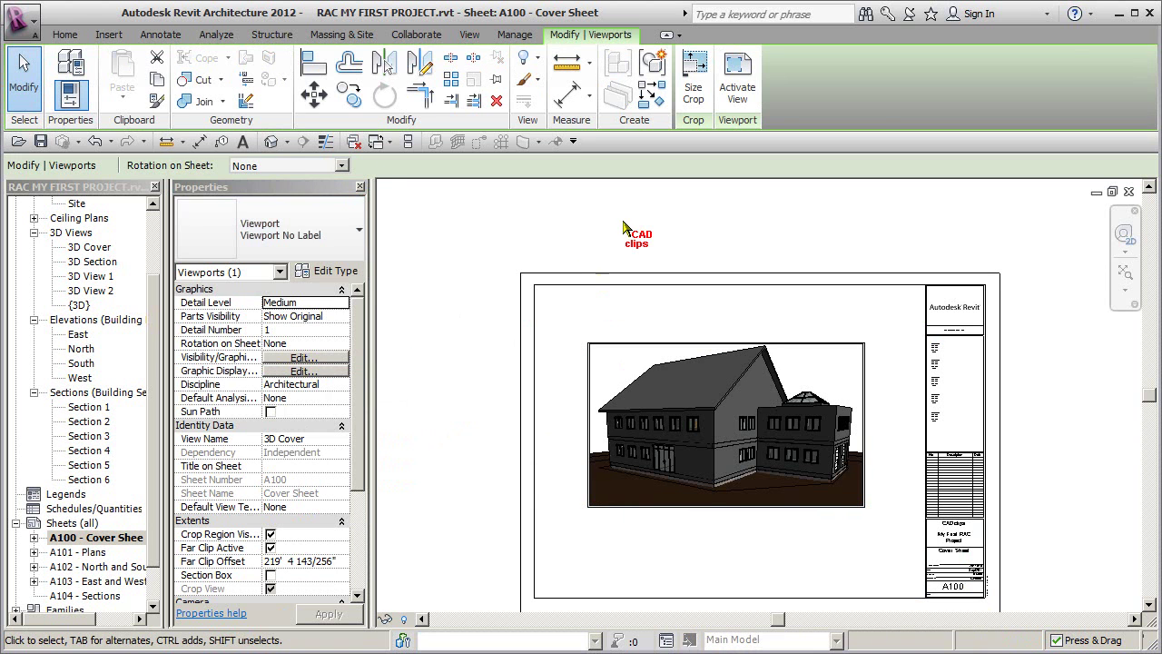
{"action": "left_click", "coordinate": [635, 224]}
- Enlarge the 3D Cover view's crop region on the sheet by increasing its width with Scale (locked proportions)
{"action": "middle_click_drag", "start_coordinate": [751, 352], "coordinate": [726, 288]}
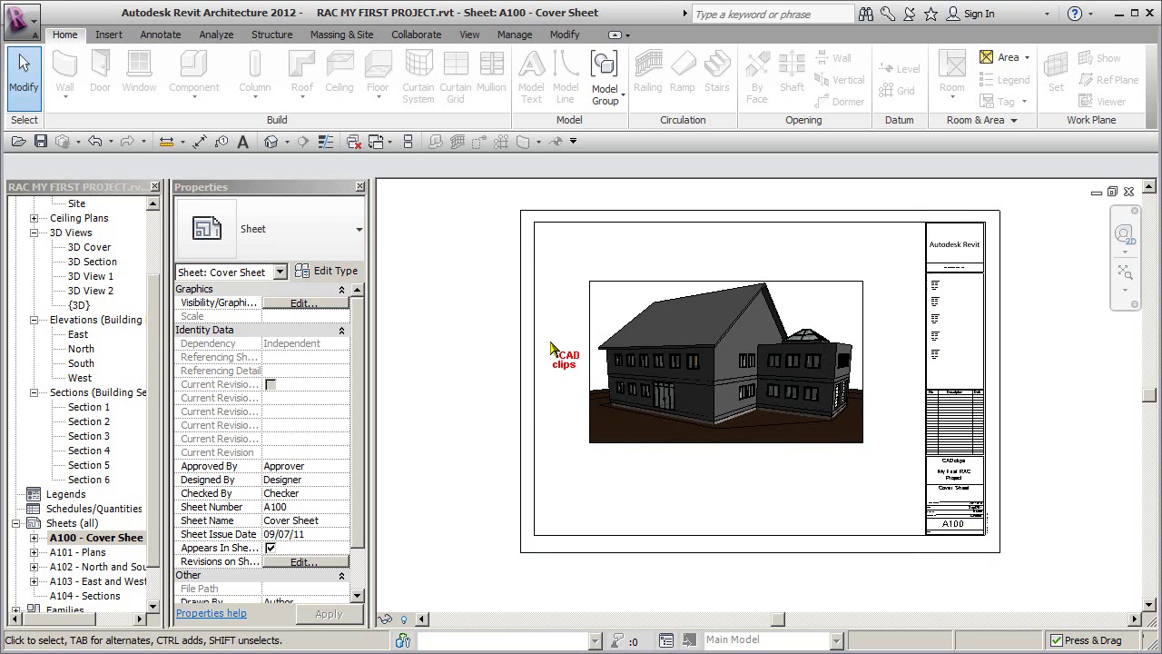
{"action": "left_click", "coordinate": [598, 345]}
{"action": "left_click", "coordinate": [693, 83]}
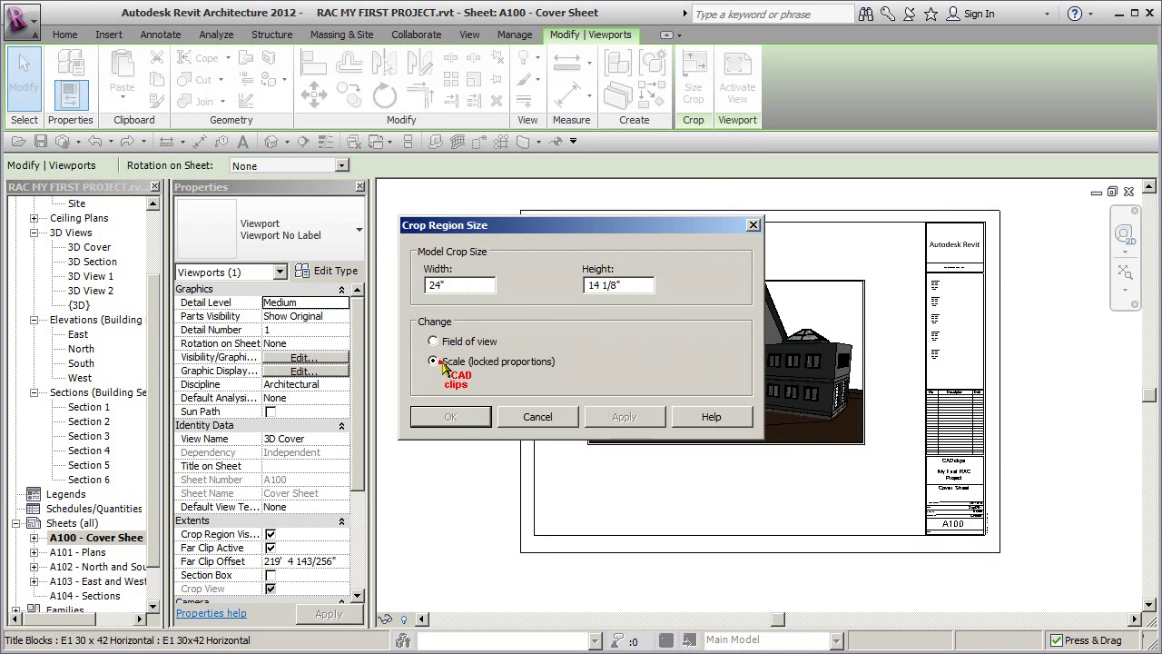
{"action": "double_click", "coordinate": [466, 287]}
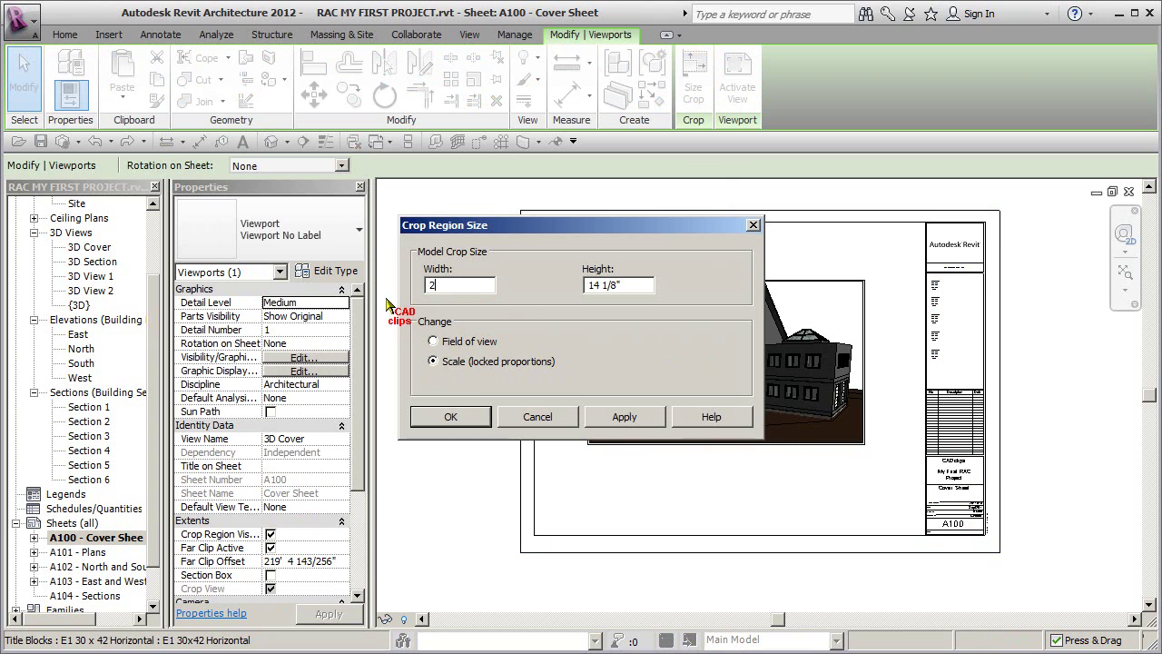
{"action": "left_click", "coordinate": [624, 417]}
{"action": "left_click", "coordinate": [451, 416]}
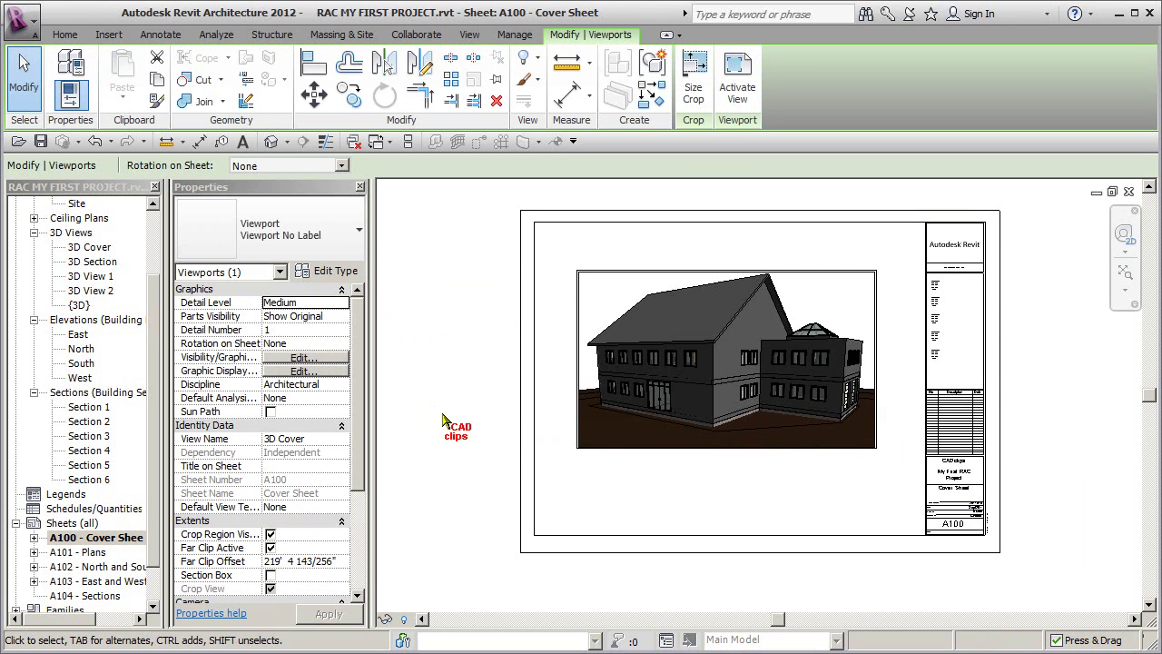
{"action": "left_click", "coordinate": [443, 415]}
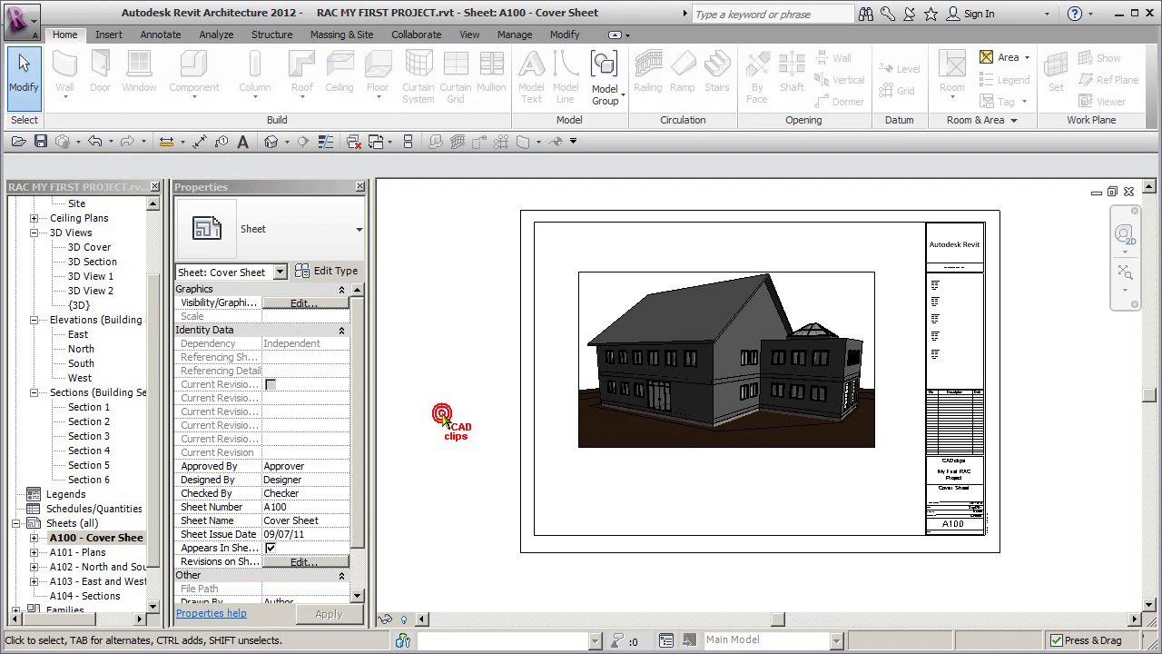
- Turn off Crop Region Visible for the 3D Cover view and move the view slightly lower on the cover sheet
{"action": "left_click", "coordinate": [579, 333]}
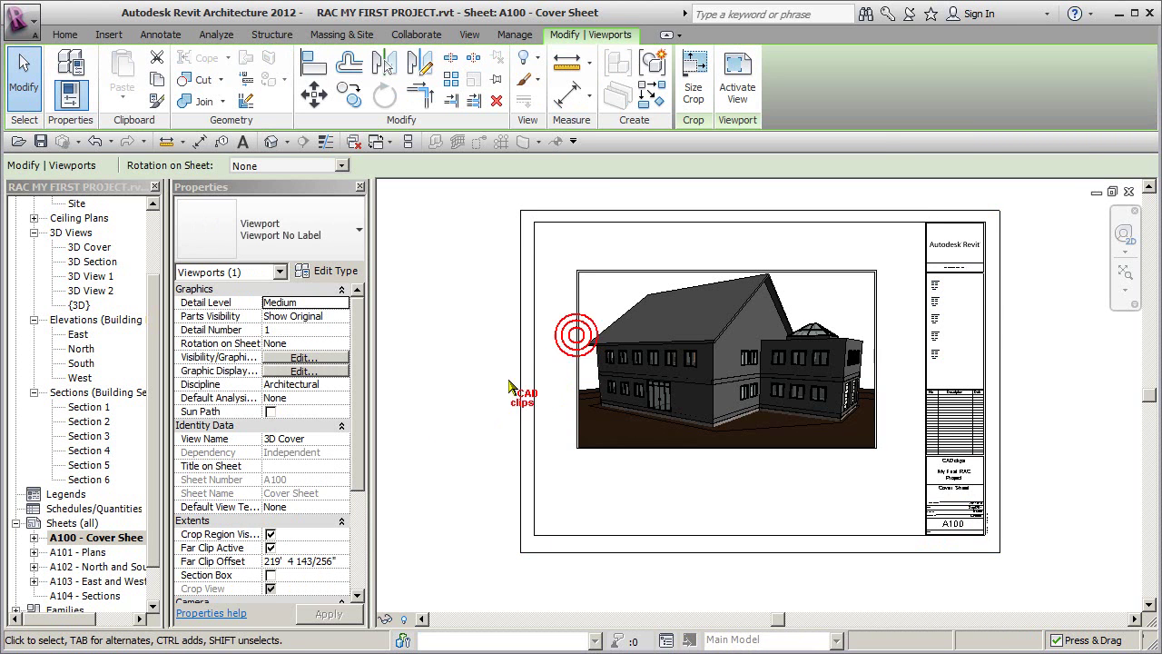
{"action": "left_click", "coordinate": [270, 534]}
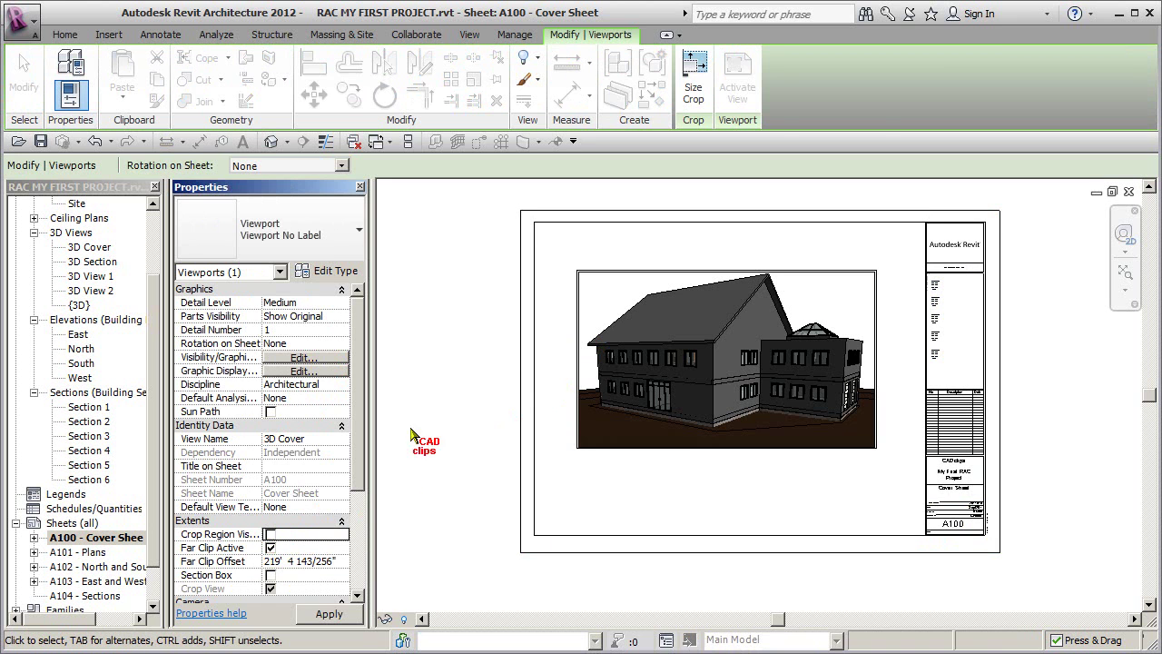
{"action": "left_click", "coordinate": [431, 377]}
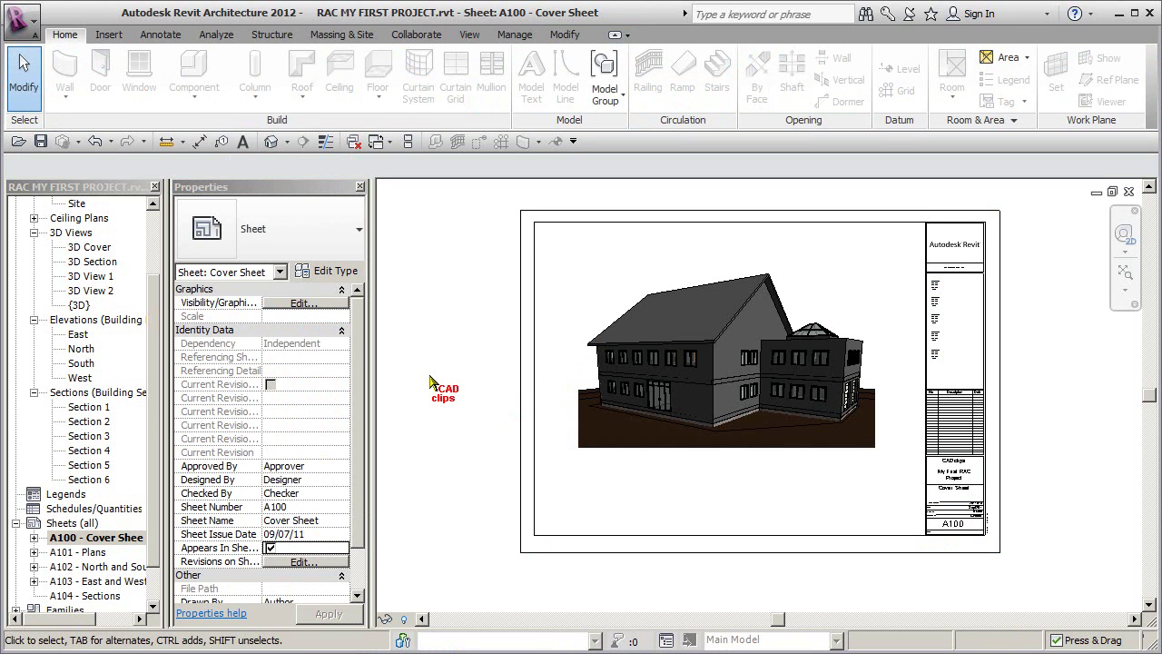
{"action": "left_click", "coordinate": [666, 402]}
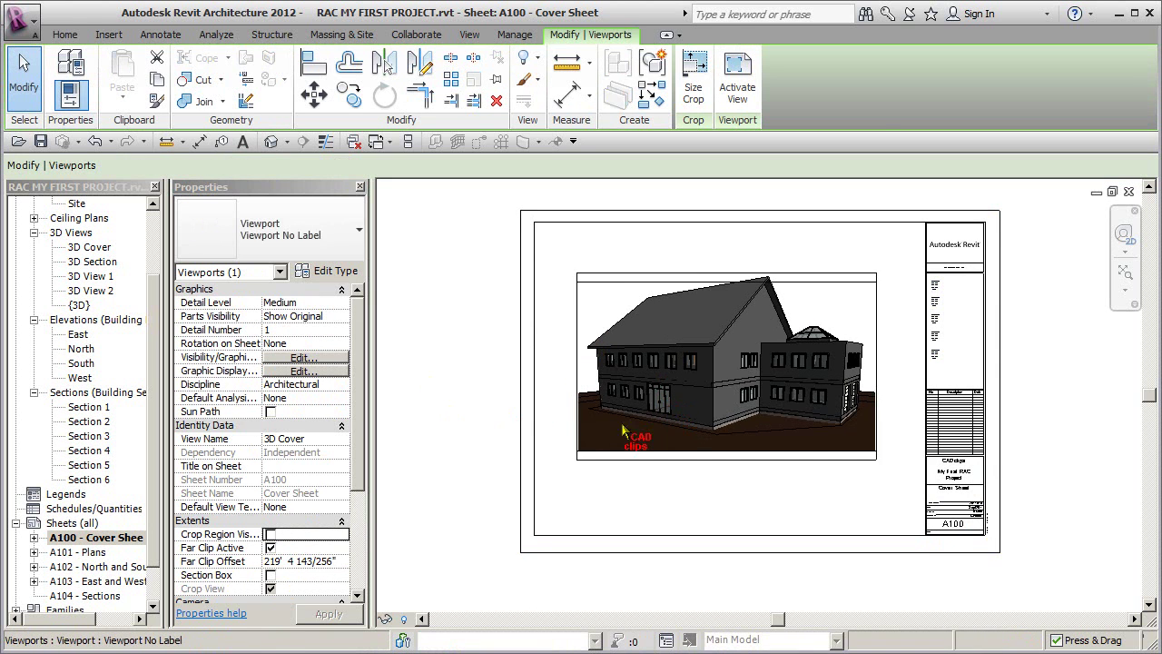
{"action": "left_click", "coordinate": [482, 423]}
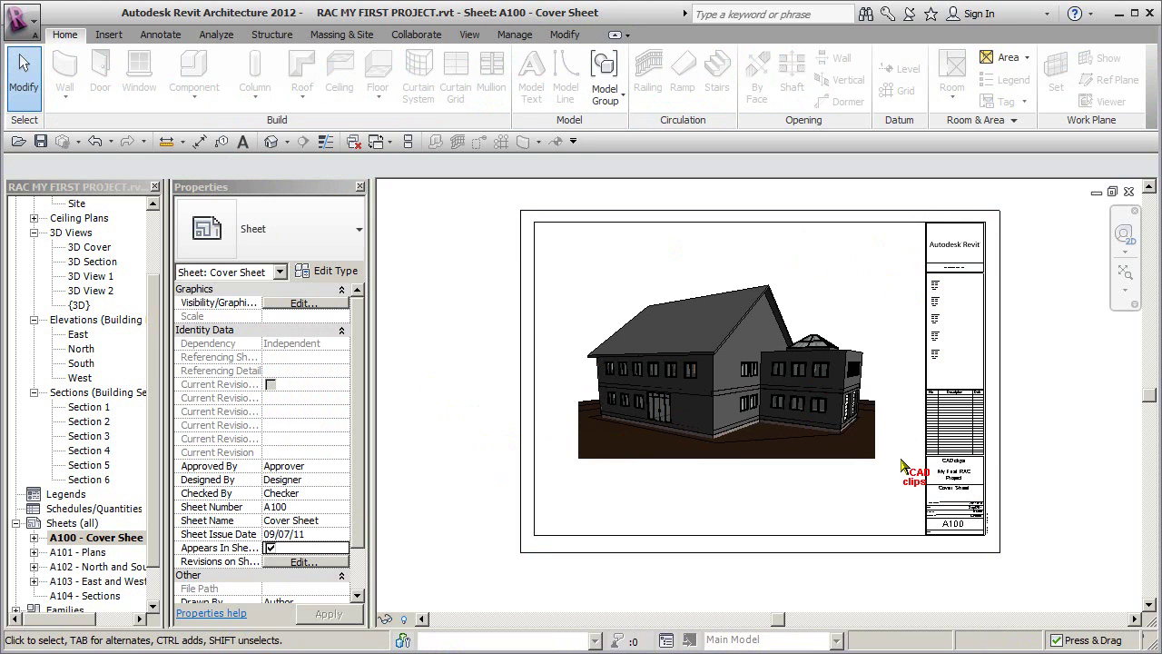
- Examine the title block details on the A101 - Plans sheet and the layout of the A102 North and South Elevations sheet
{"action": "double_click", "coordinate": [82, 552]}
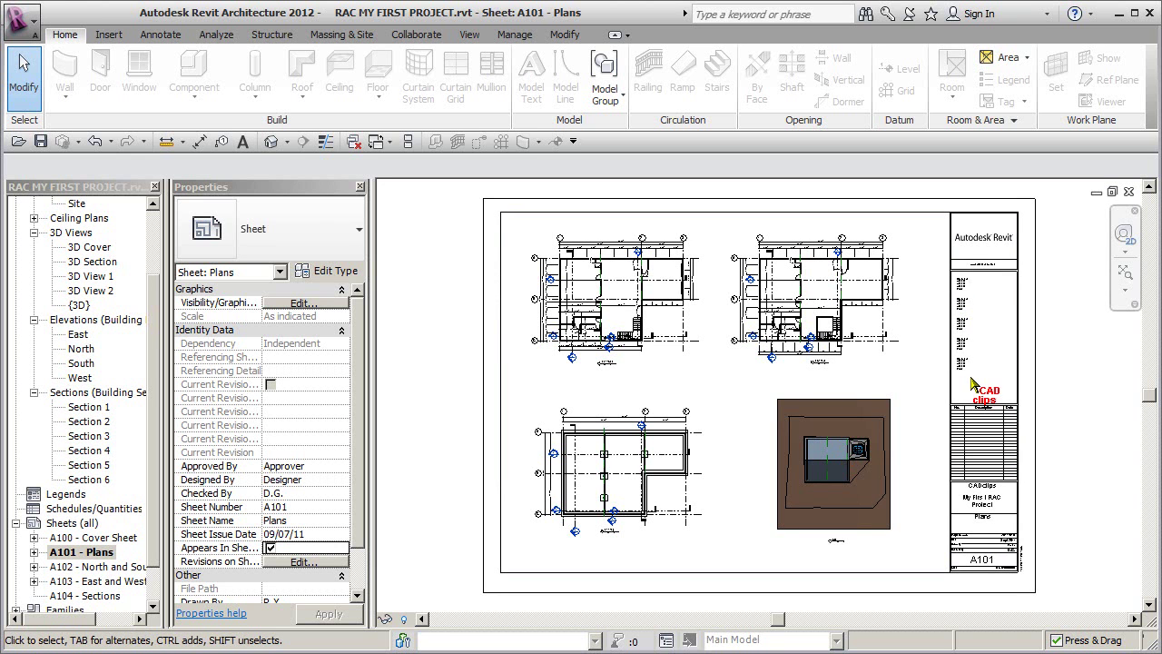
{"action": "scroll", "coordinate": [972, 386], "scroll_direction": "up", "scroll_amount": 5}
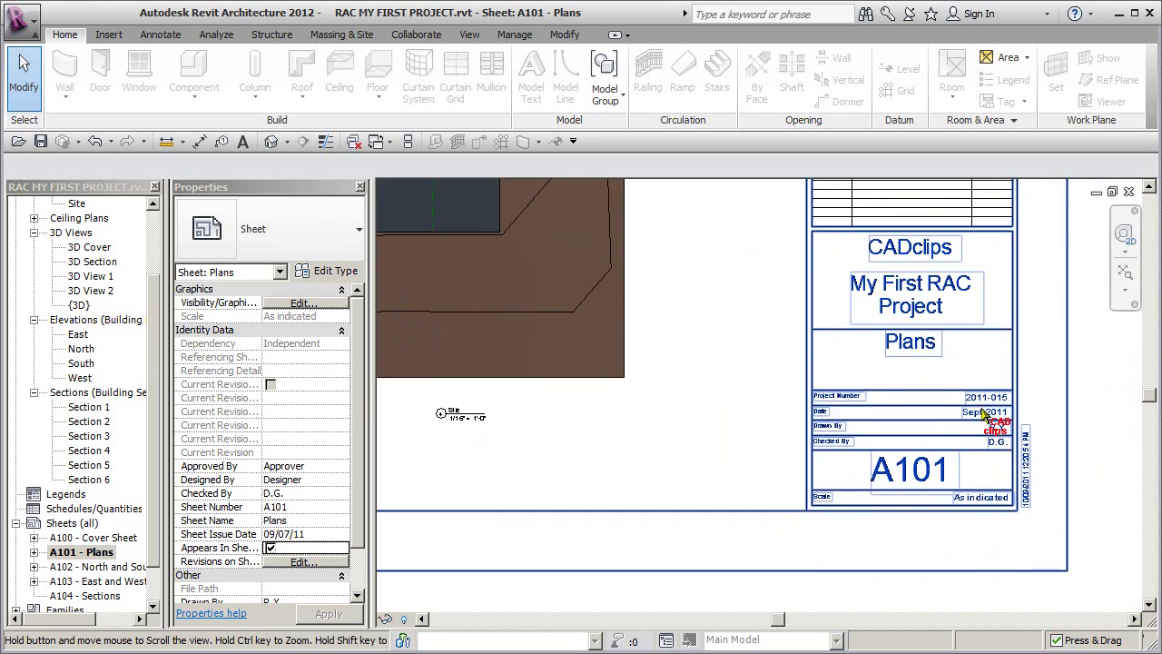
{"action": "scroll", "coordinate": [980, 399], "scroll_direction": "up", "scroll_amount": 2}
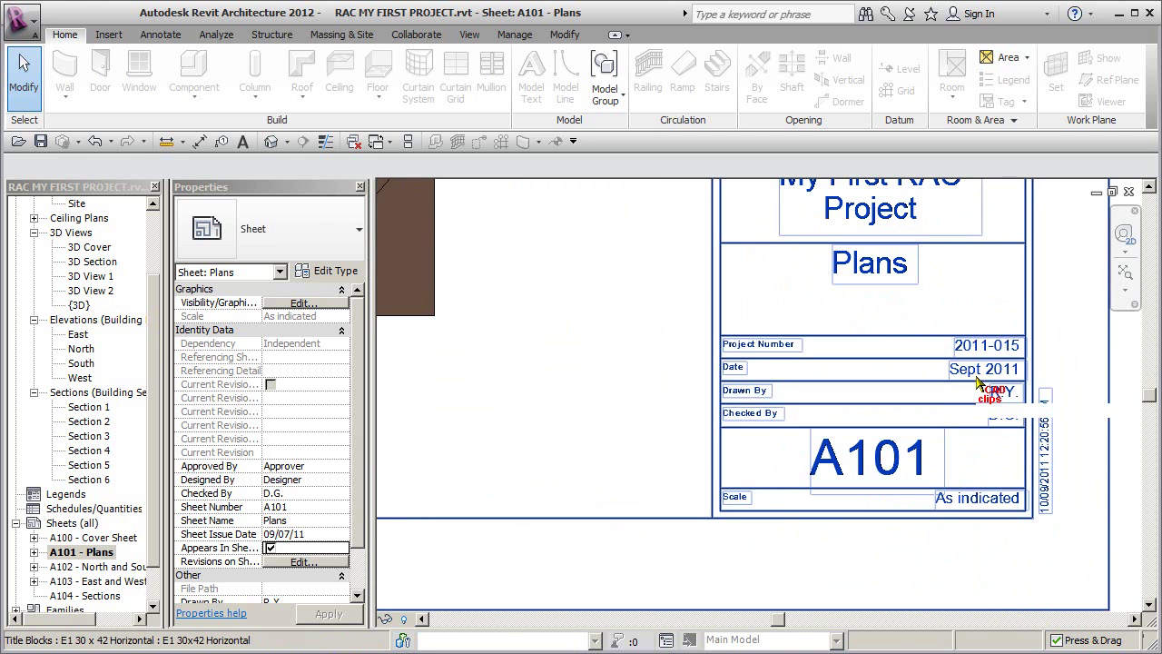
{"action": "scroll", "coordinate": [976, 399], "scroll_direction": "down", "scroll_amount": 5}
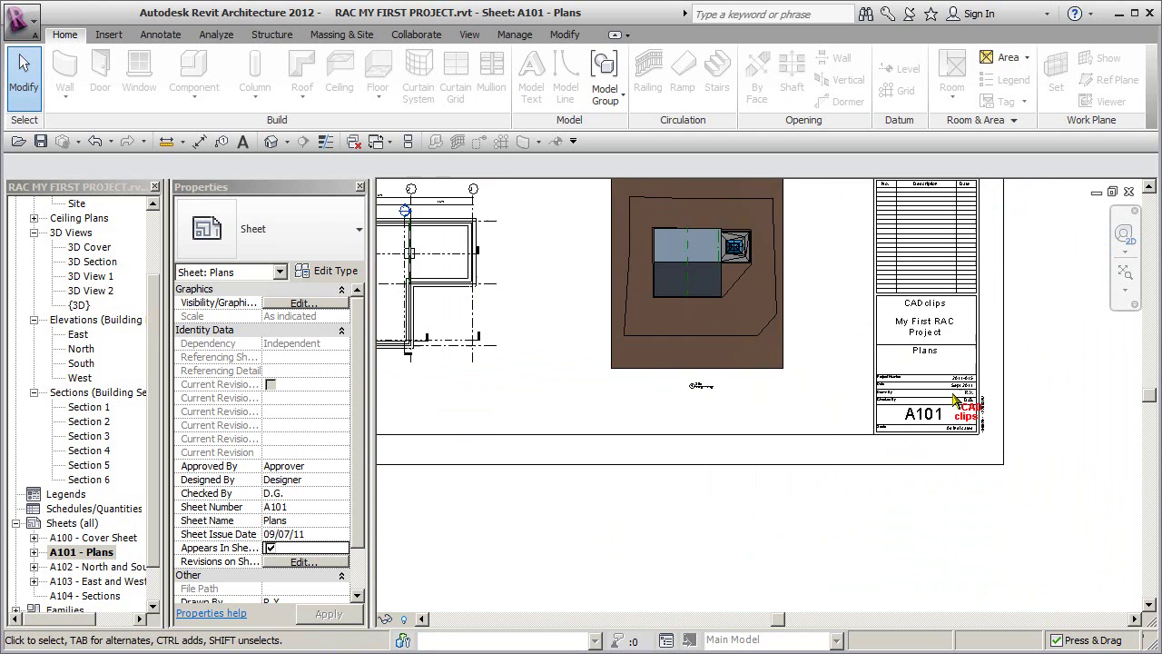
{"action": "double_click", "coordinate": [135, 567]}
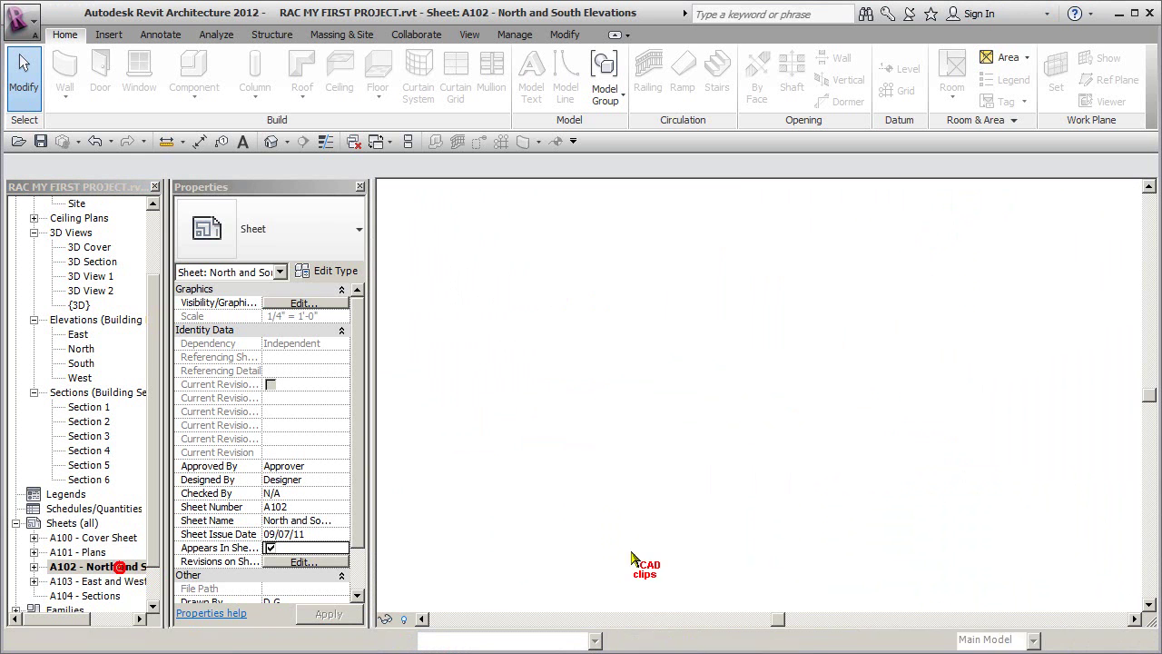
{"action": "scroll", "coordinate": [917, 509], "scroll_direction": "down", "scroll_amount": 2}
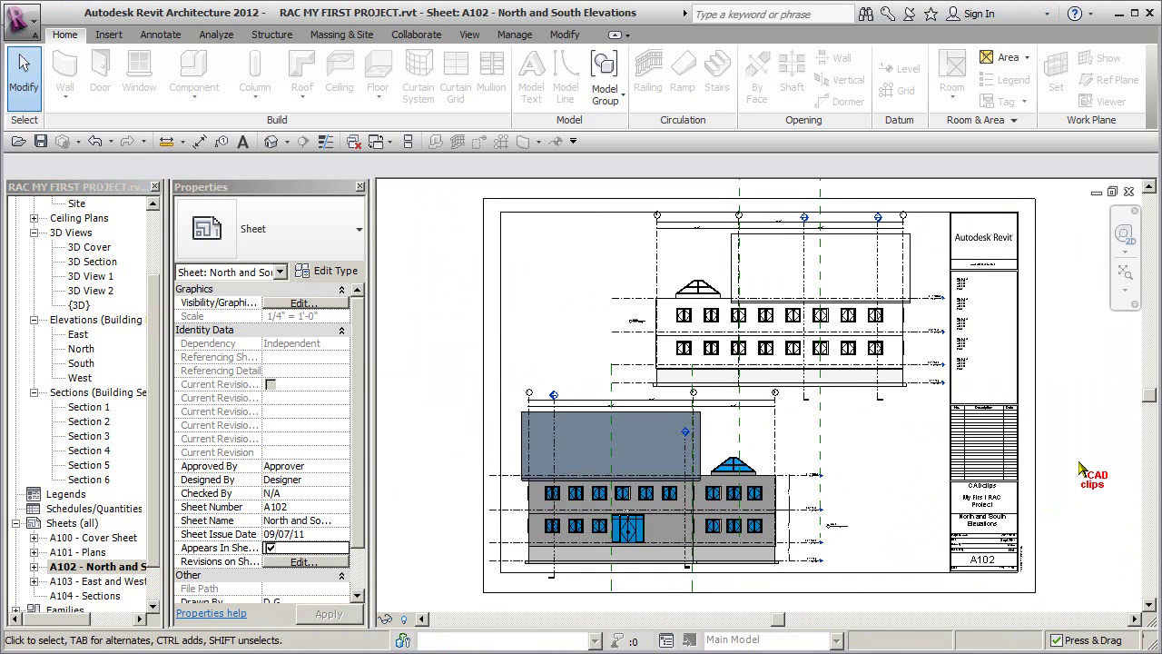
{"action": "middle_click_drag", "start_coordinate": [1051, 468], "coordinate": [1033, 465]}
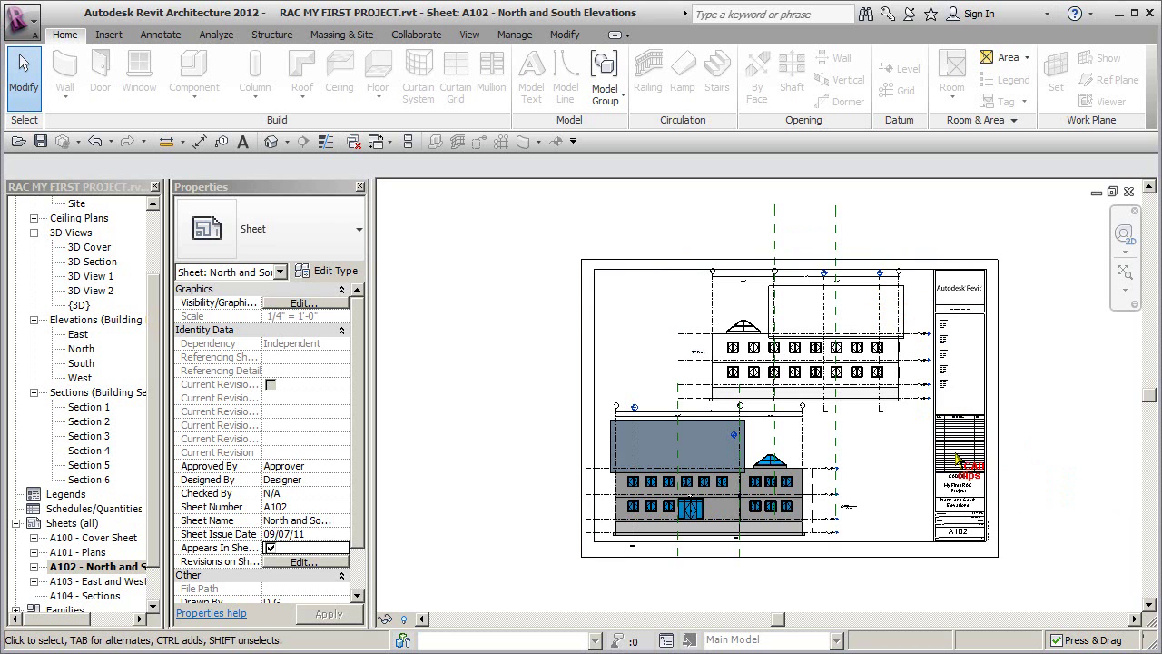
- Hide the whole section category in the East elevation view, using the Section 6 line as the reference
{"action": "double_click", "coordinate": [78, 334]}
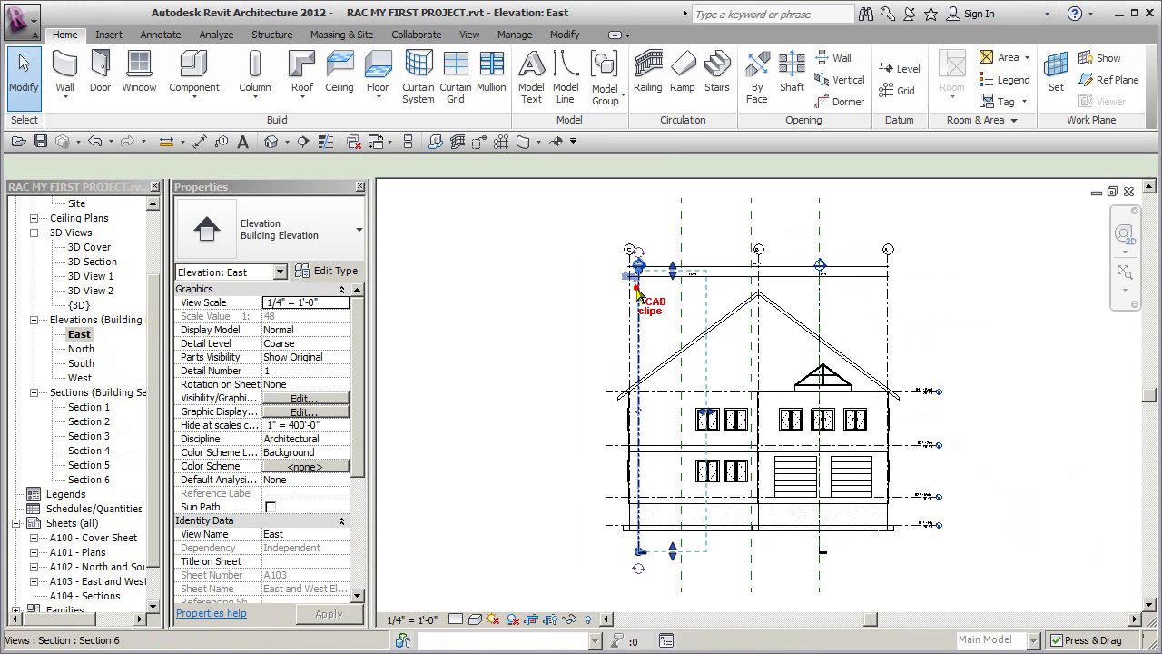
{"action": "left_click", "coordinate": [638, 290]}
{"action": "left_click", "coordinate": [526, 58]}
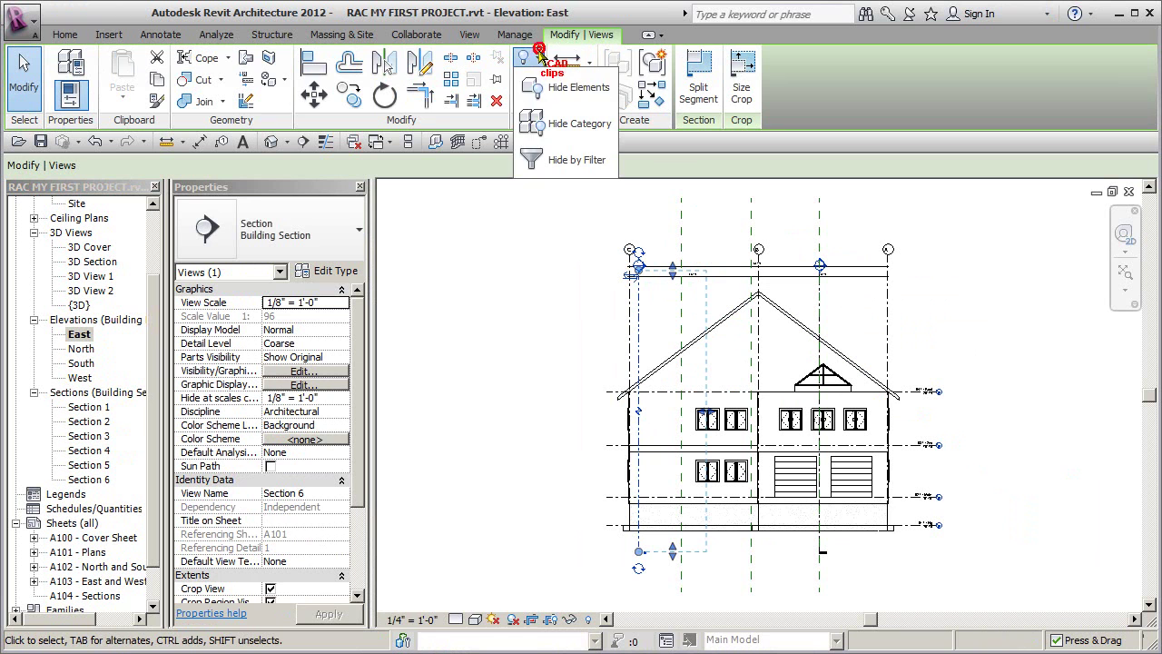
{"action": "left_click", "coordinate": [576, 122]}
- Hide the whole section category in the North elevation view, using the Section 3 line as the reference
{"action": "double_click", "coordinate": [82, 349]}
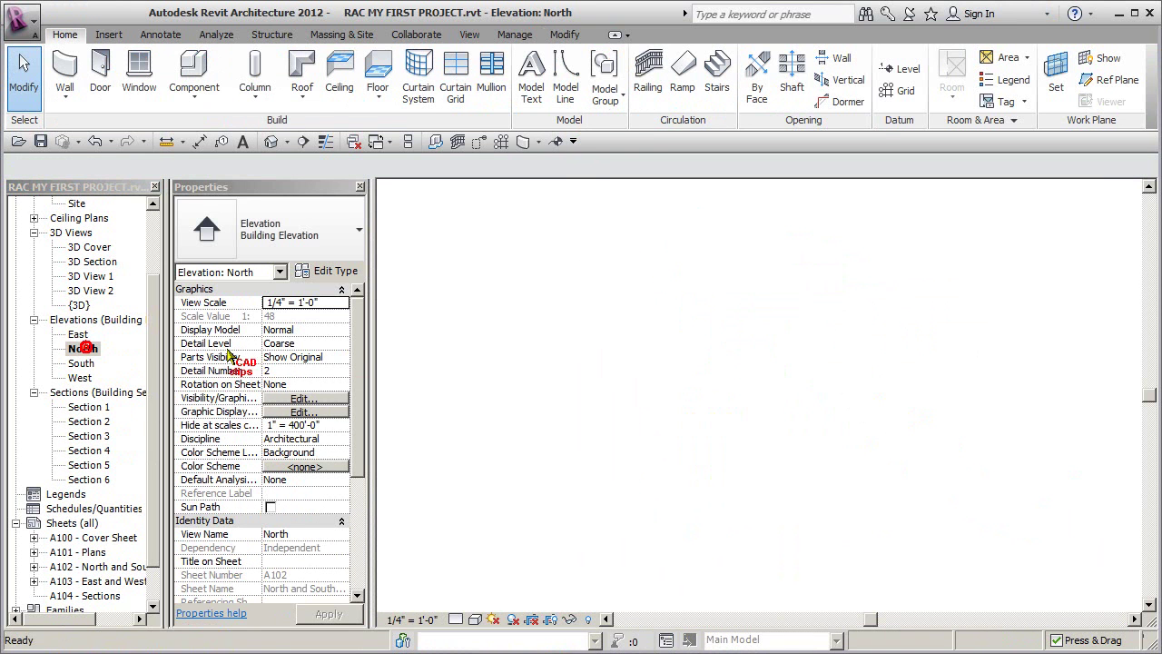
{"action": "left_click", "coordinate": [786, 325]}
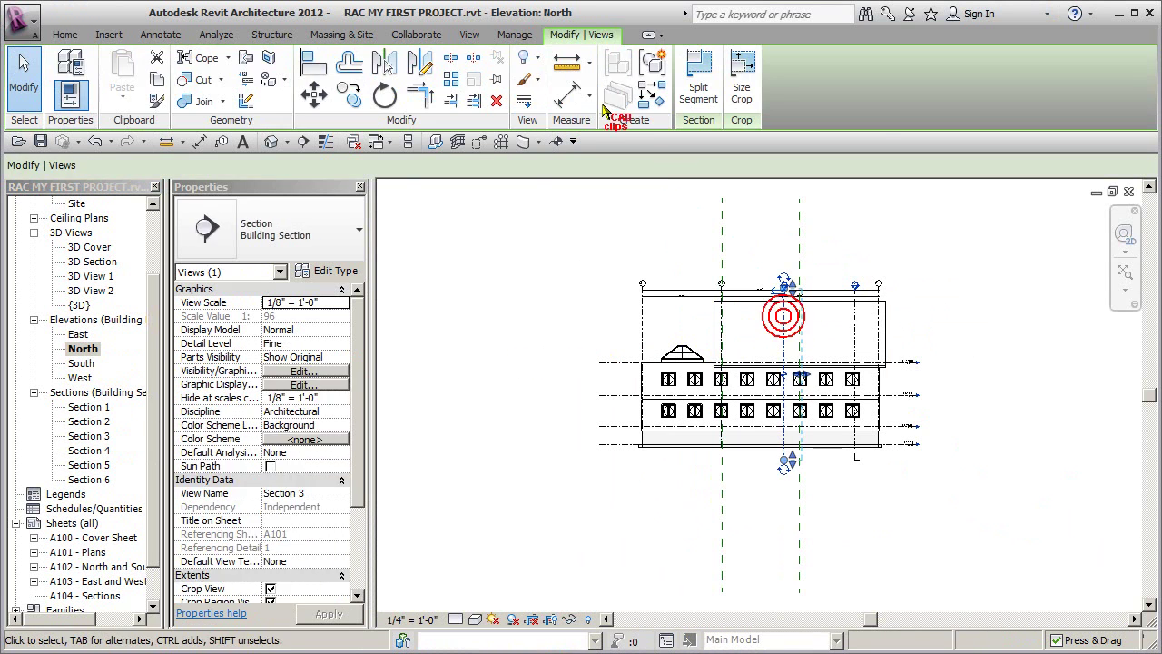
{"action": "left_click", "coordinate": [527, 58]}
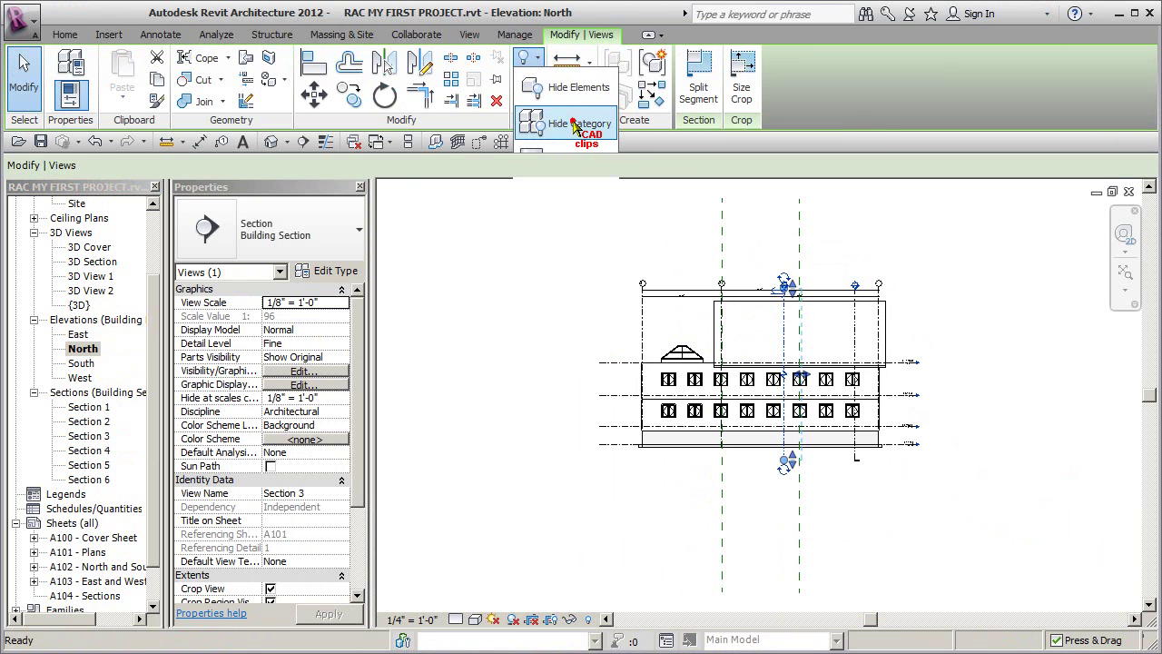
{"action": "left_click", "coordinate": [574, 124]}
- Hide the whole section category in the South elevation view, using one of its section lines as the reference
{"action": "double_click", "coordinate": [84, 363]}
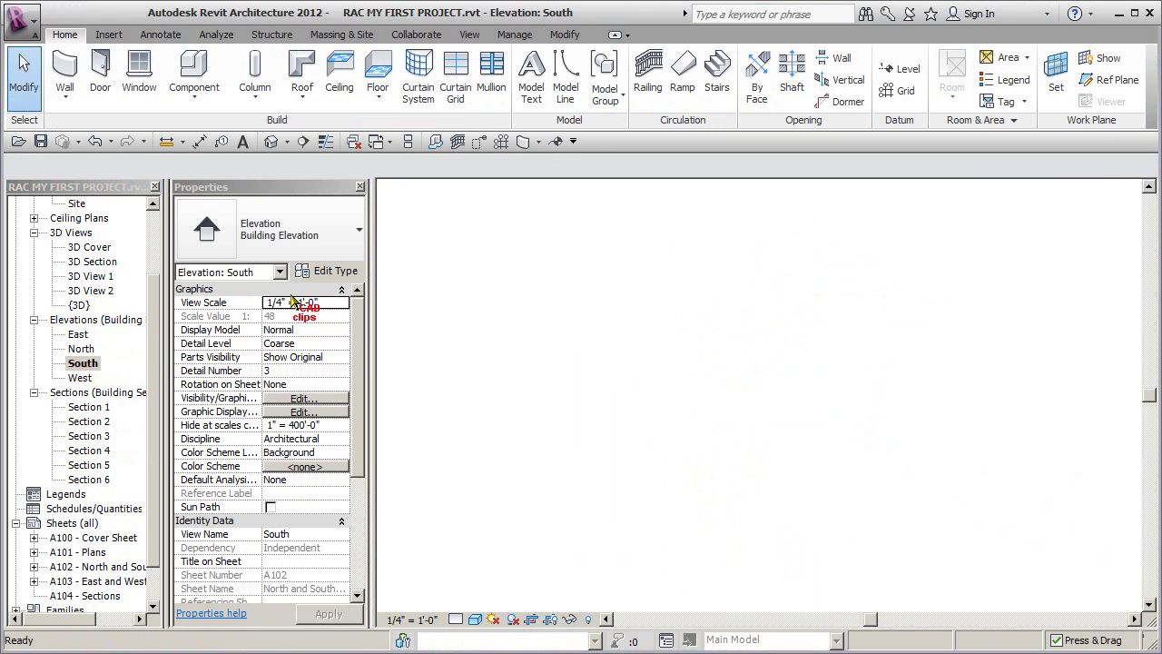
{"action": "left_click", "coordinate": [596, 303]}
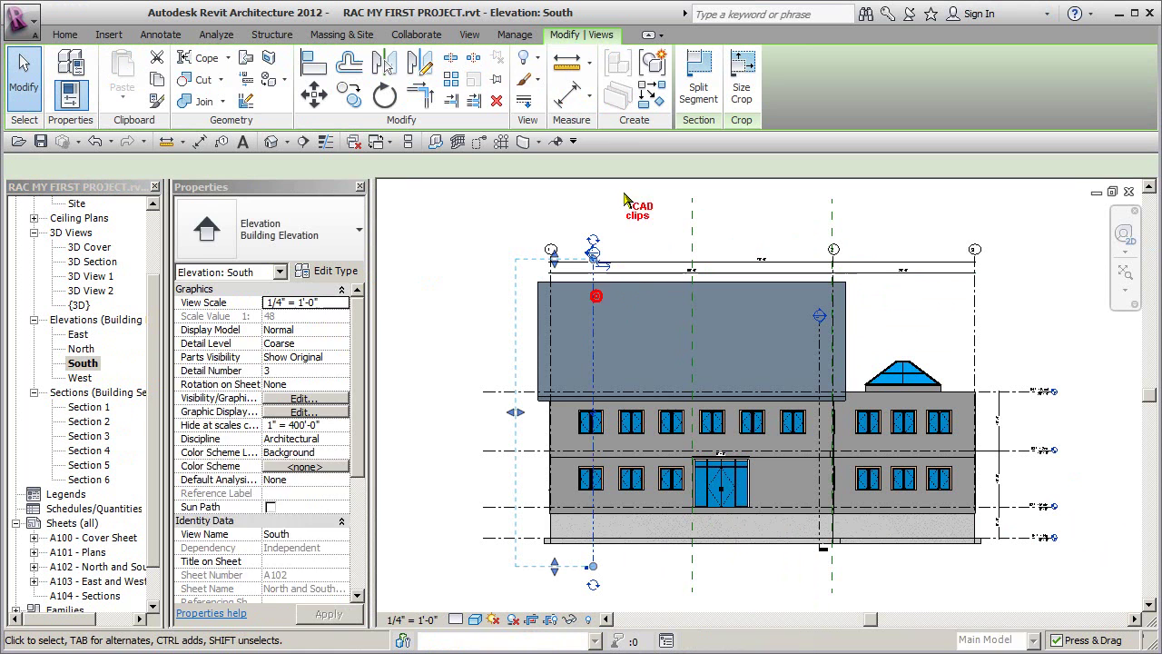
{"action": "left_click", "coordinate": [525, 57]}
{"action": "left_click", "coordinate": [574, 124]}
- Hide the whole section category in the West elevation view via the Section 4 line, and check the A102 sheet
{"action": "double_click", "coordinate": [90, 377]}
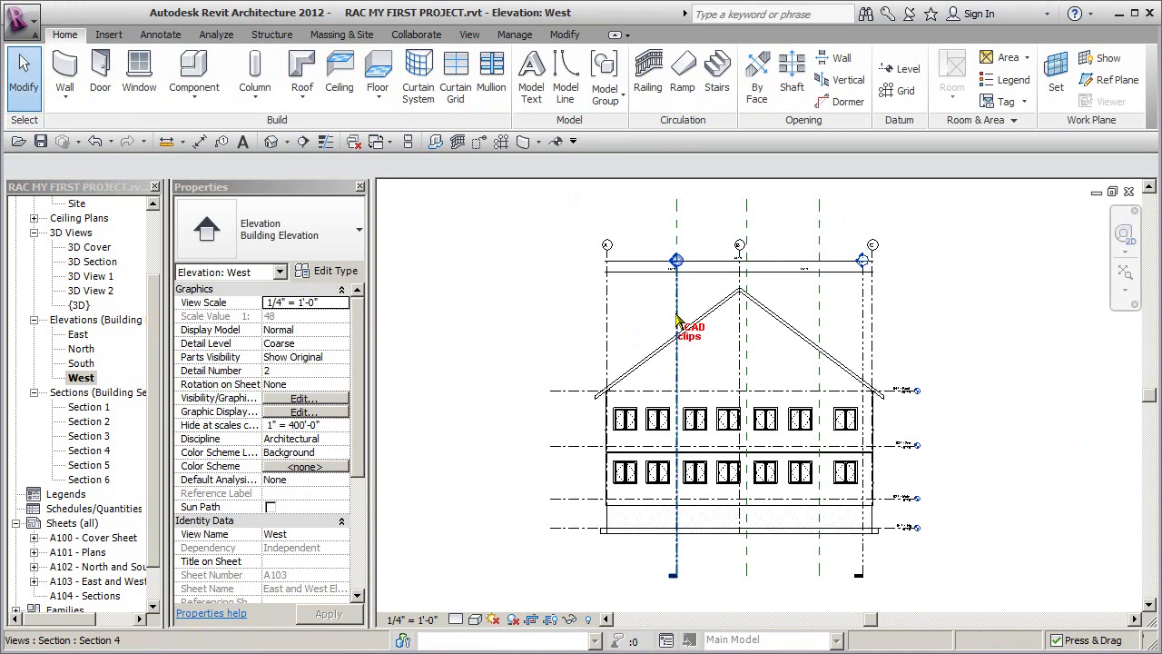
{"action": "left_click", "coordinate": [676, 320]}
{"action": "left_click", "coordinate": [539, 58]}
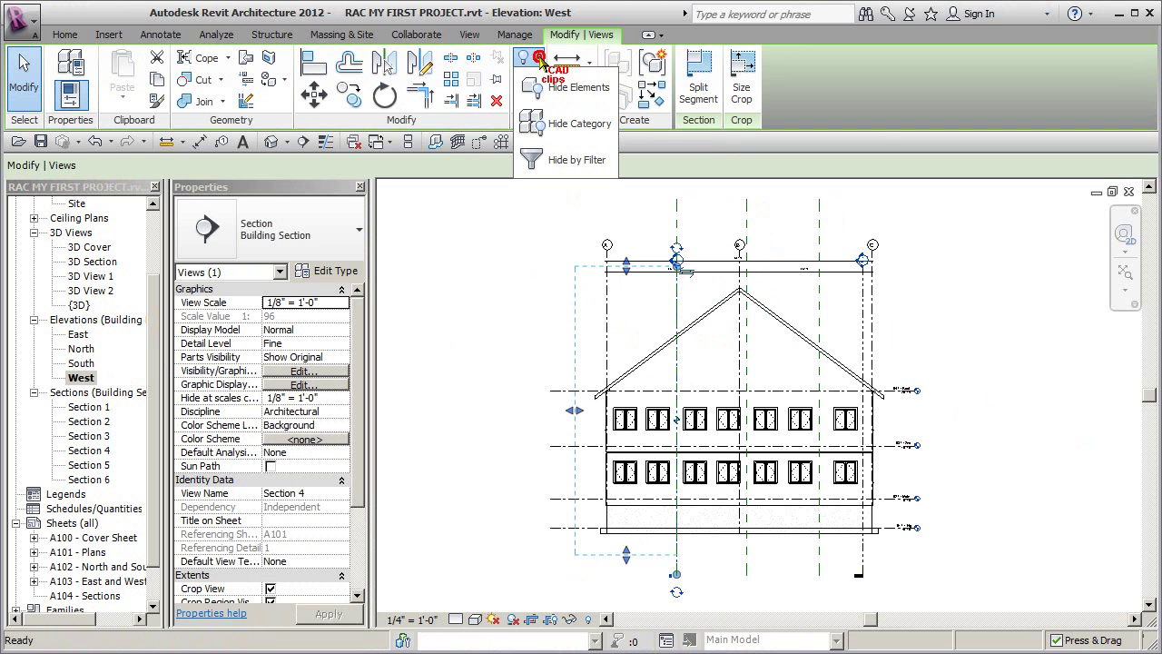
{"action": "left_click", "coordinate": [584, 122]}
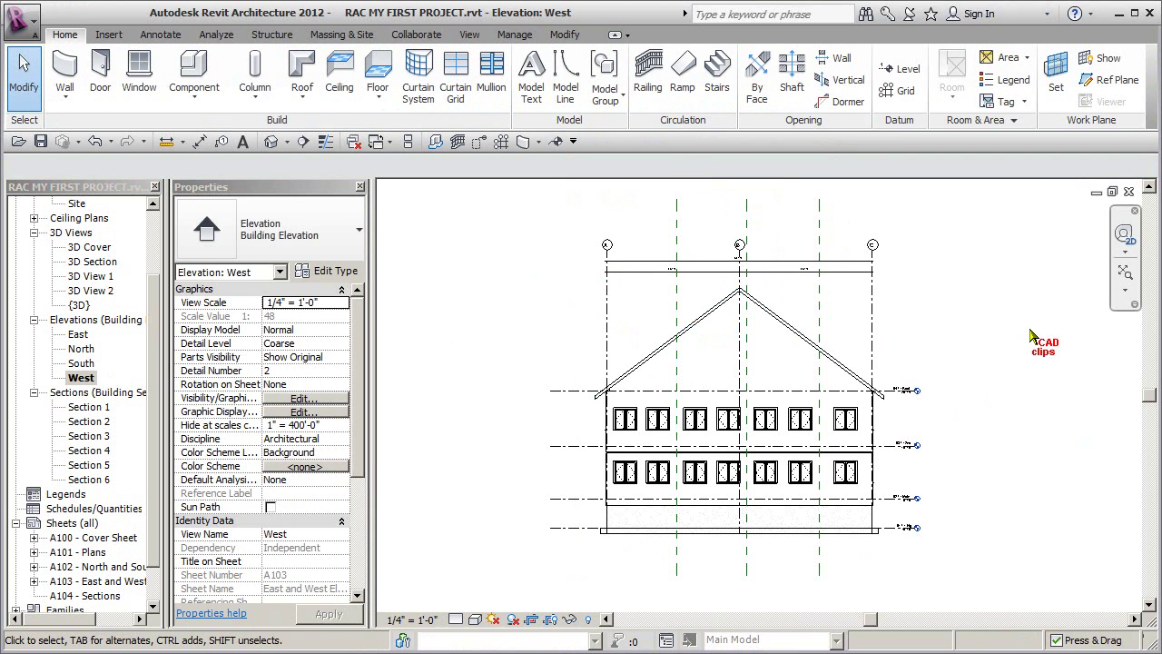
{"action": "double_click", "coordinate": [110, 567]}
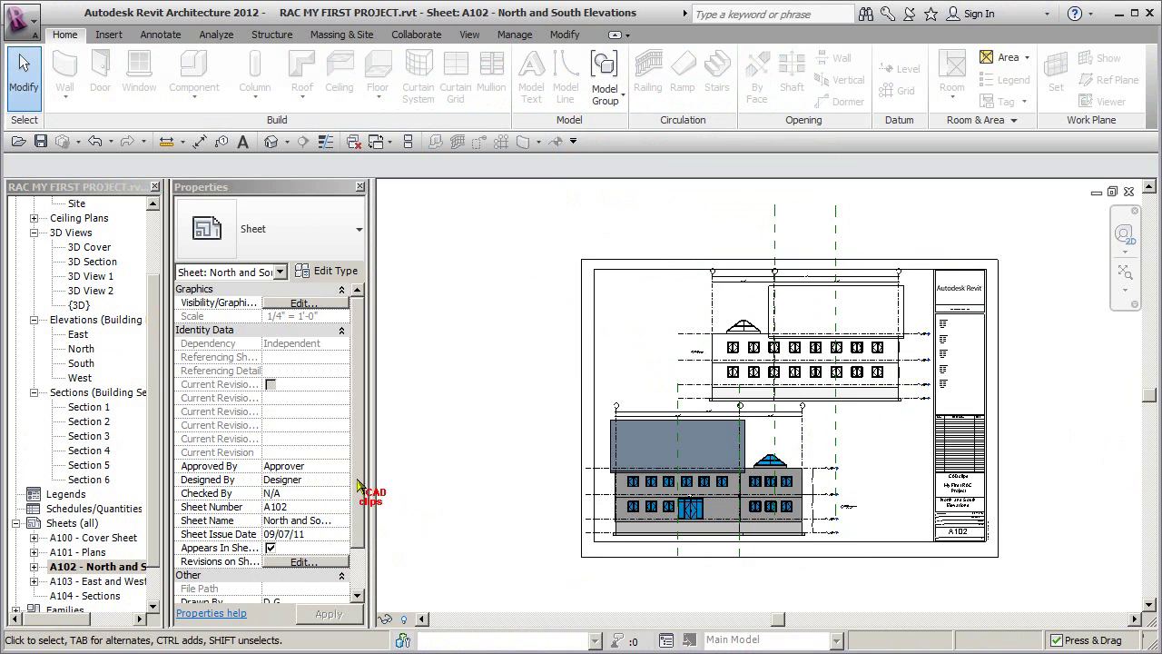
- Set the East elevation view to Medium detail level and Realistic visual style
{"action": "double_click", "coordinate": [78, 334]}
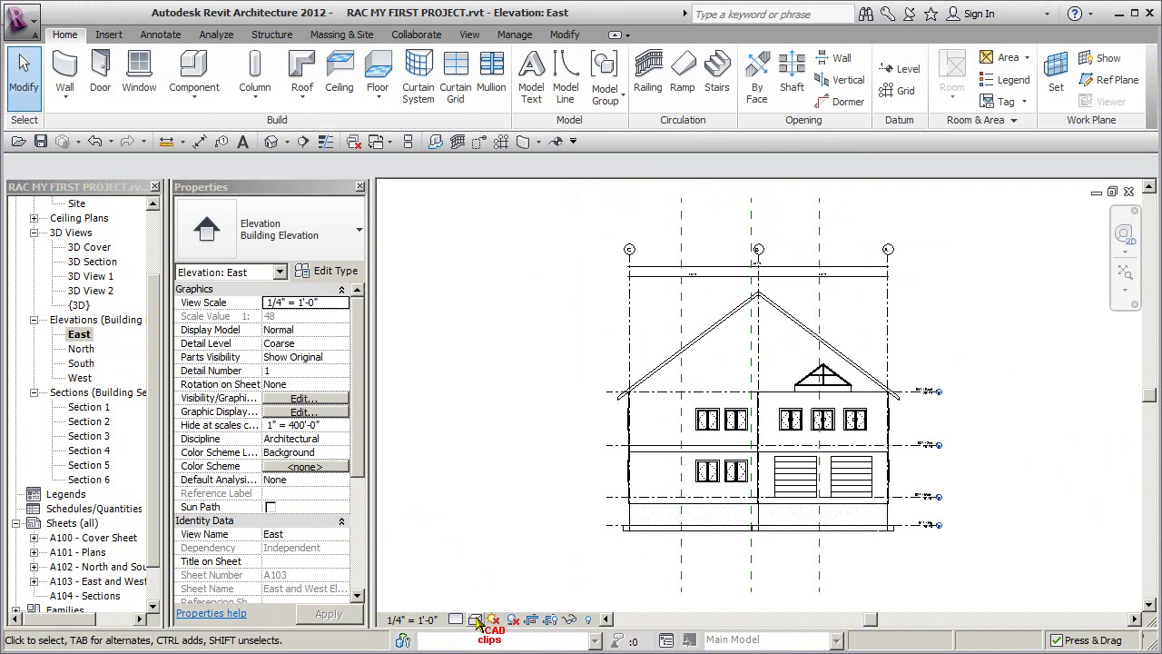
{"action": "left_click", "coordinate": [456, 619]}
{"action": "left_click", "coordinate": [490, 583]}
{"action": "left_click", "coordinate": [474, 619]}
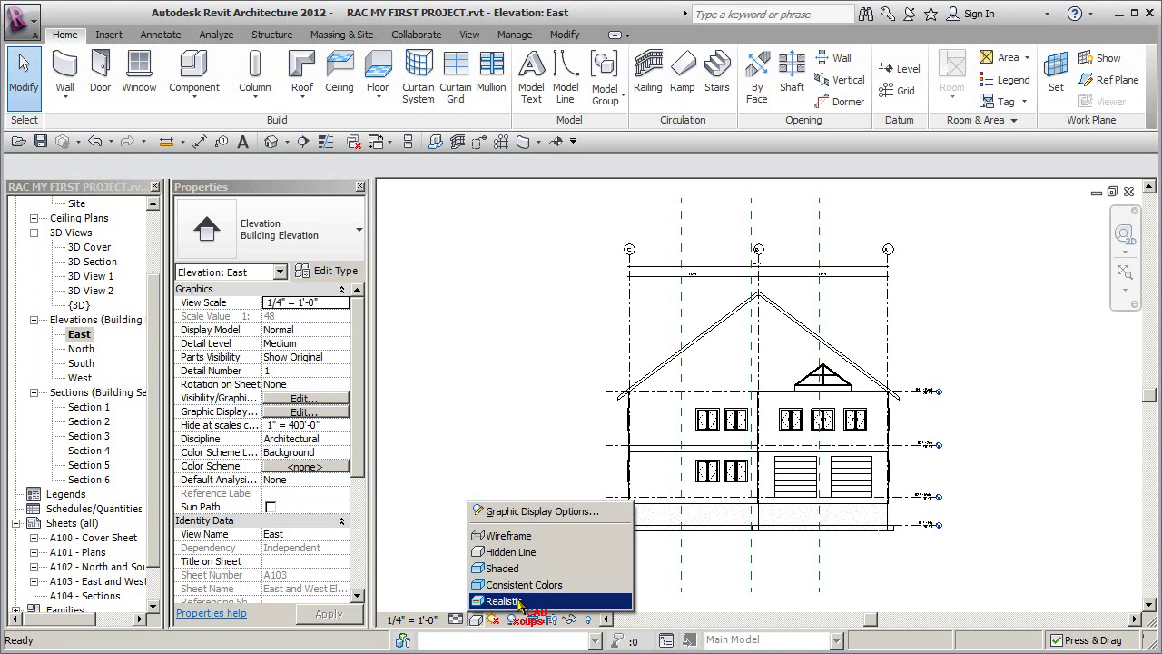
{"action": "left_click", "coordinate": [518, 601]}
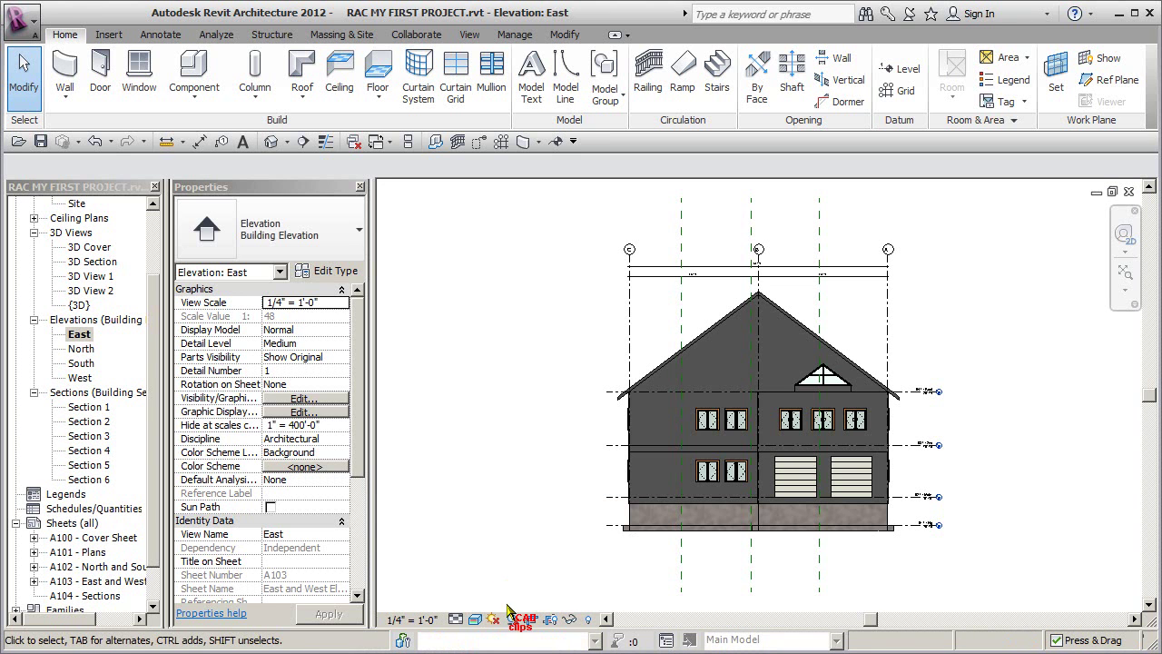
- Set the North elevation view to Medium detail level and Realistic visual style
{"action": "double_click", "coordinate": [87, 351]}
{"action": "left_click", "coordinate": [474, 619]}
{"action": "left_click", "coordinate": [479, 587]}
{"action": "left_click", "coordinate": [475, 620]}
{"action": "left_click", "coordinate": [511, 587]}
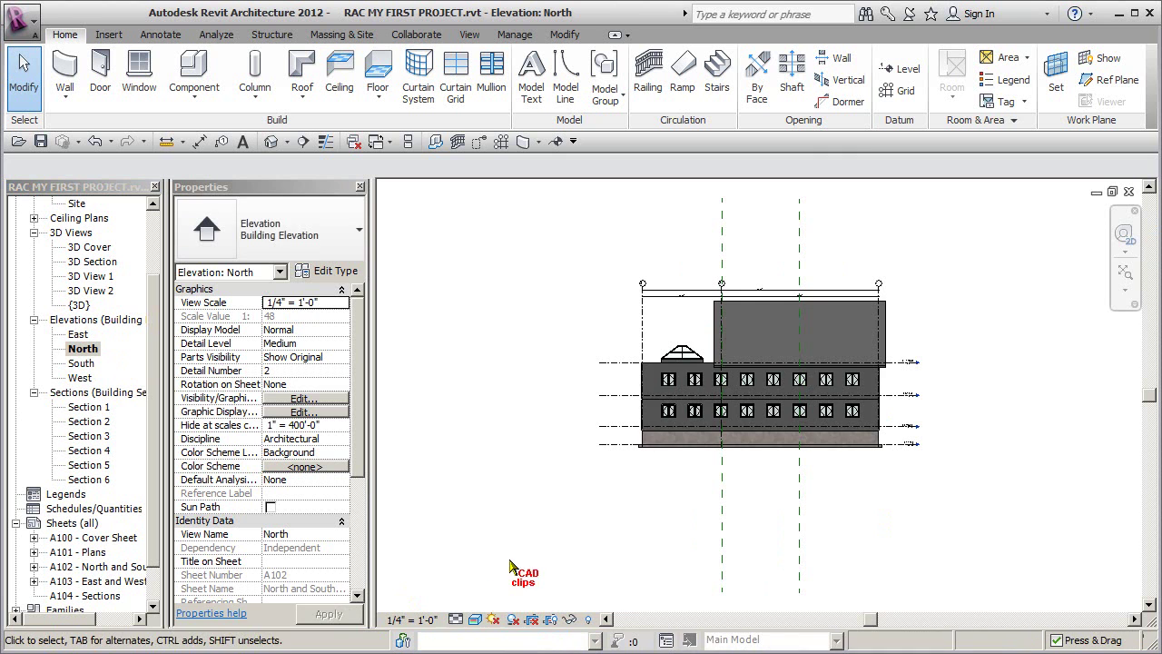
- Set the South elevation view to Medium detail level and Realistic visual style
{"action": "double_click", "coordinate": [82, 363]}
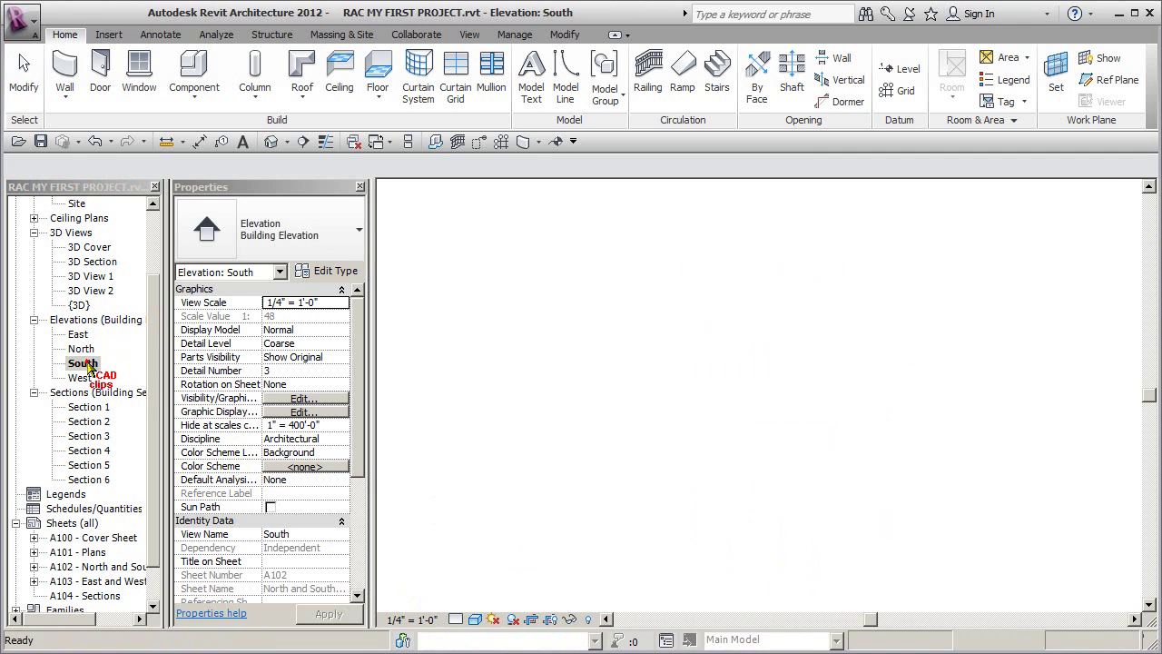
{"action": "left_click", "coordinate": [457, 620]}
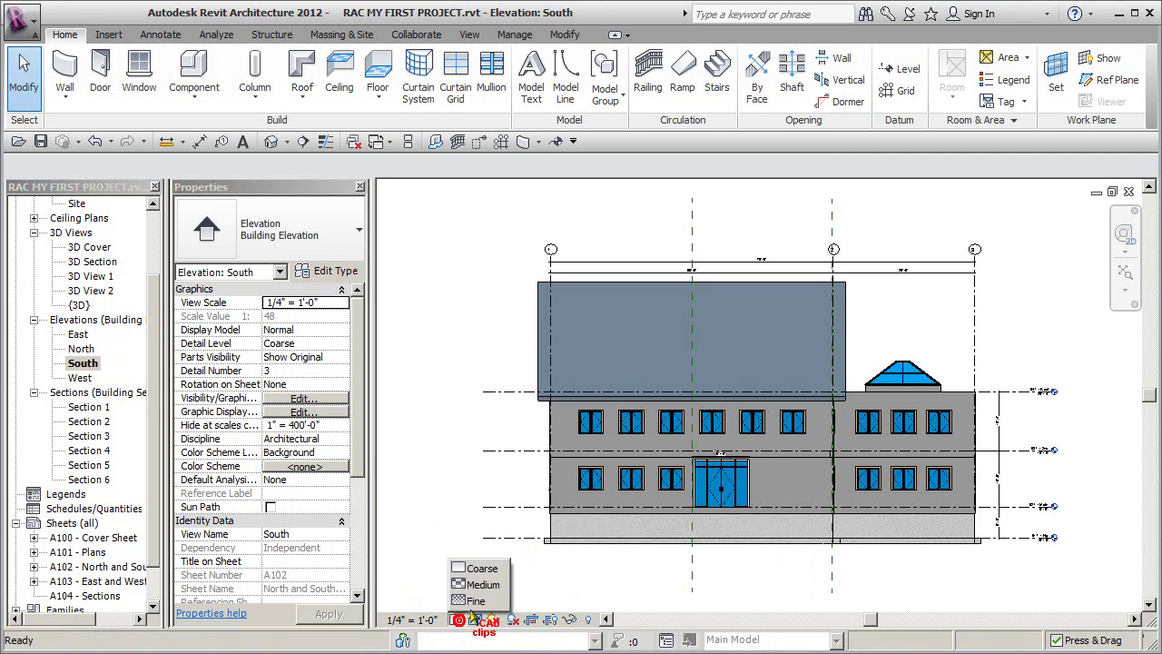
{"action": "left_click", "coordinate": [481, 585]}
{"action": "left_click", "coordinate": [475, 620]}
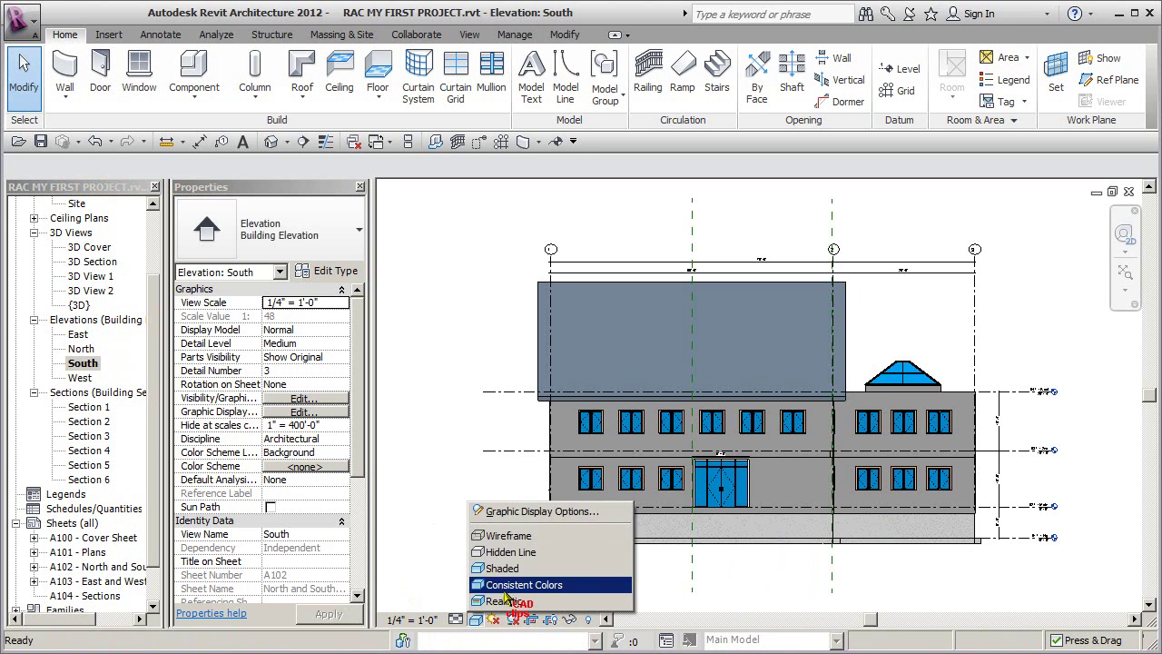
{"action": "left_click", "coordinate": [499, 601]}
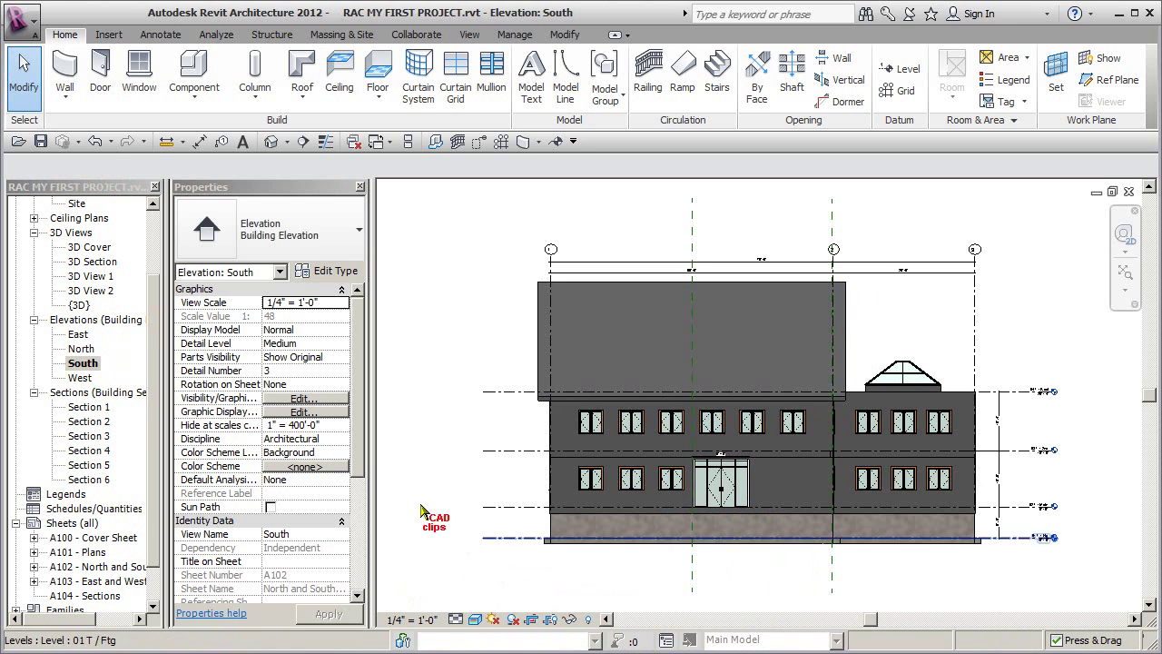
- Set the West elevation view to Medium detail level and Realistic visual style
{"action": "double_click", "coordinate": [80, 377]}
{"action": "left_click", "coordinate": [456, 620]}
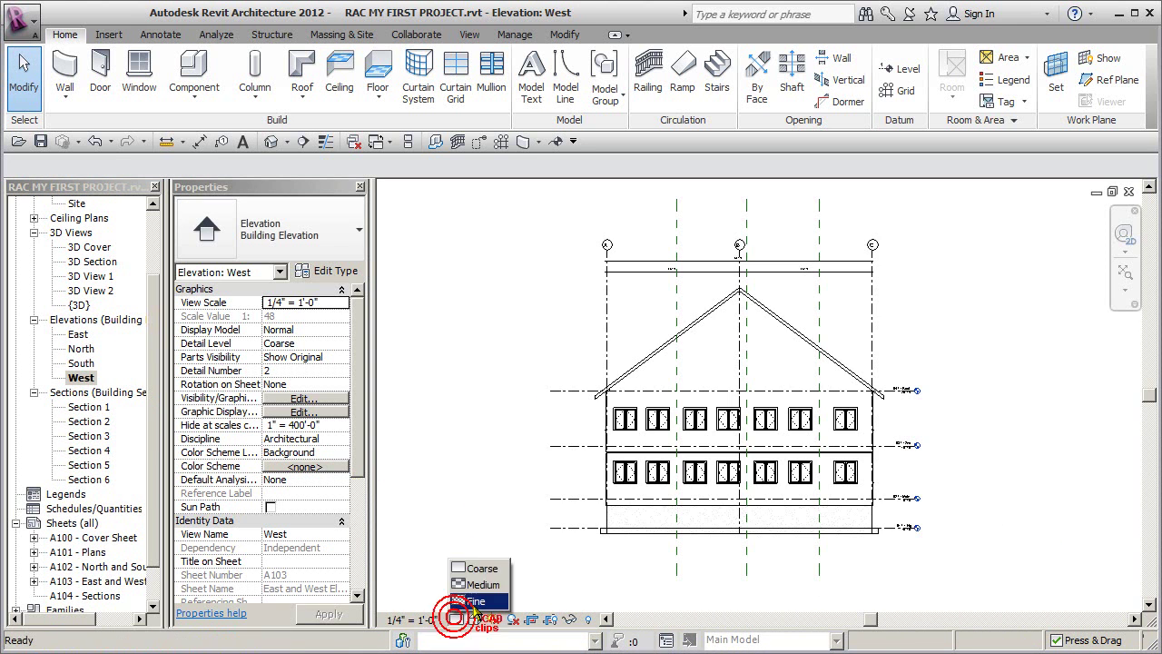
{"action": "left_click", "coordinate": [482, 586]}
{"action": "left_click", "coordinate": [475, 620]}
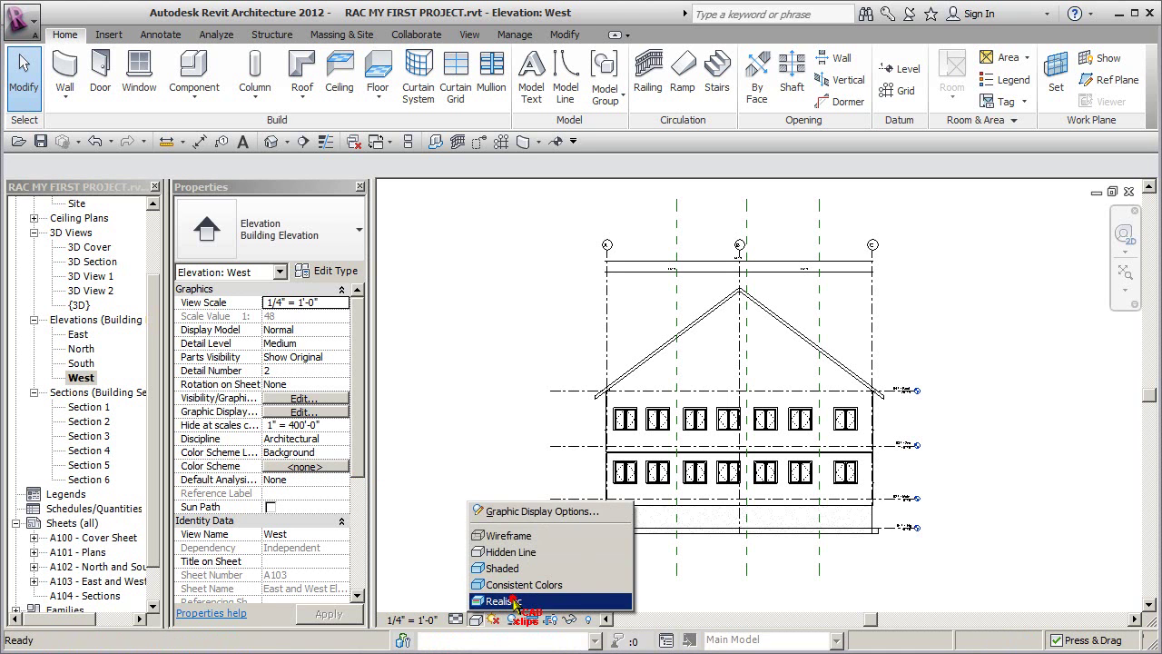
{"action": "left_click", "coordinate": [510, 601]}
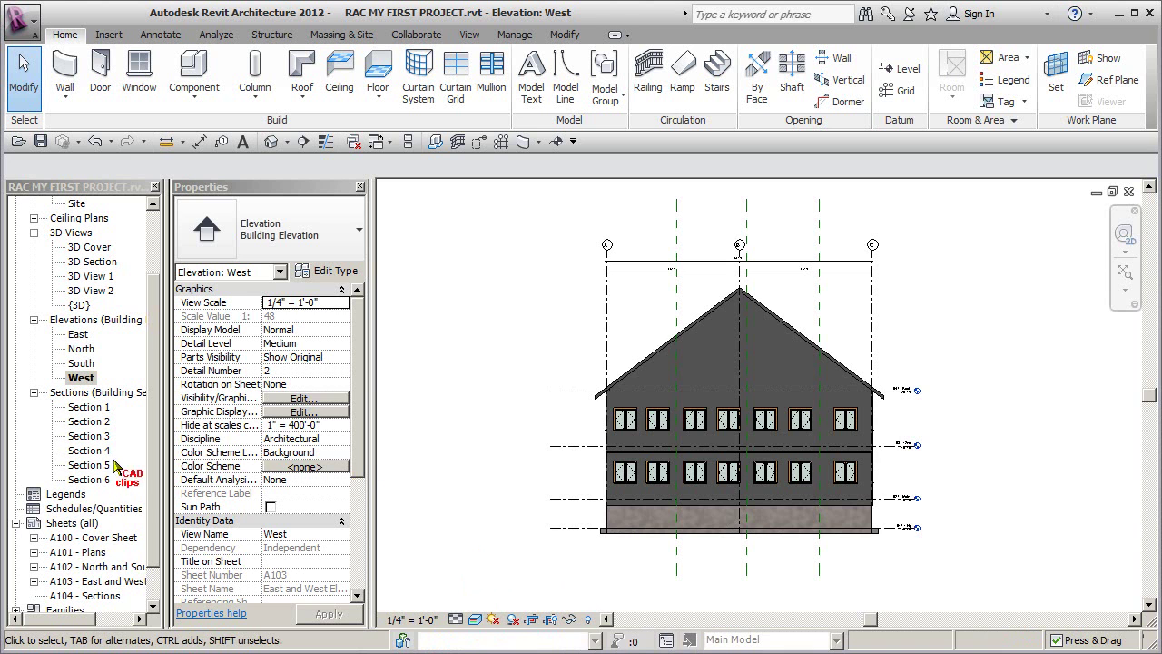
- Examine the realistic elevations on the A102 North and South Elevations sheet and the A103 East and West Elevations sheet
{"action": "double_click", "coordinate": [91, 567]}
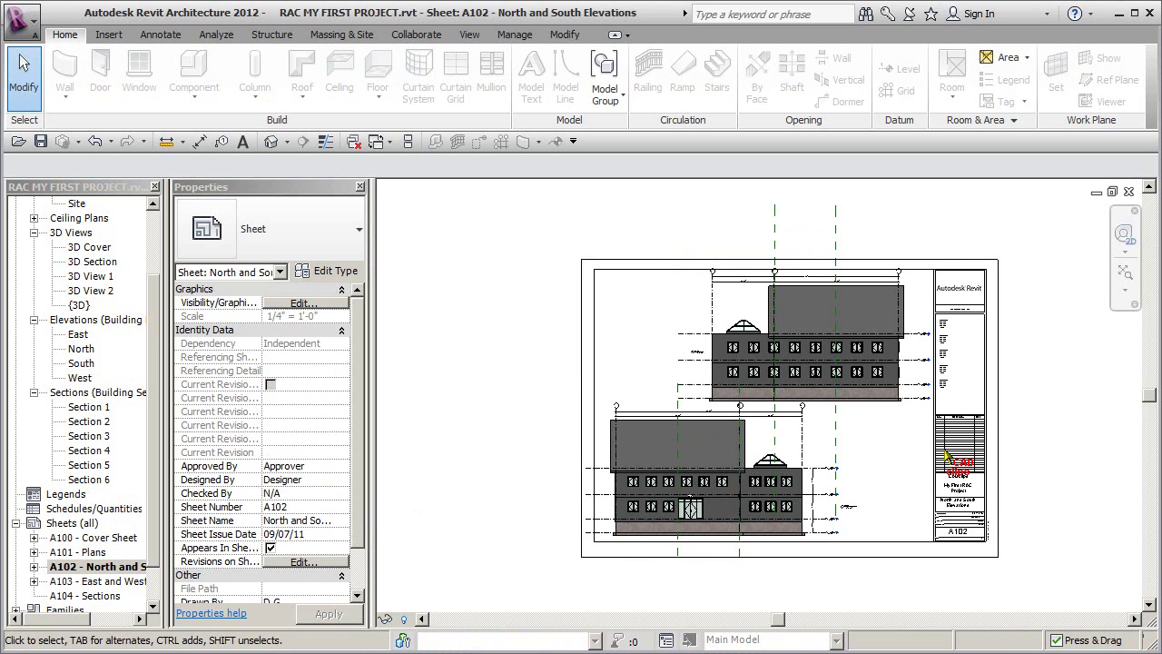
{"action": "scroll", "coordinate": [913, 356], "scroll_direction": "up", "scroll_amount": 4}
{"action": "middle_click_drag", "start_coordinate": [912, 356], "coordinate": [947, 260]}
{"action": "left_click", "coordinate": [675, 383]}
{"action": "left_click_drag", "start_coordinate": [674, 383], "coordinate": [675, 385]}
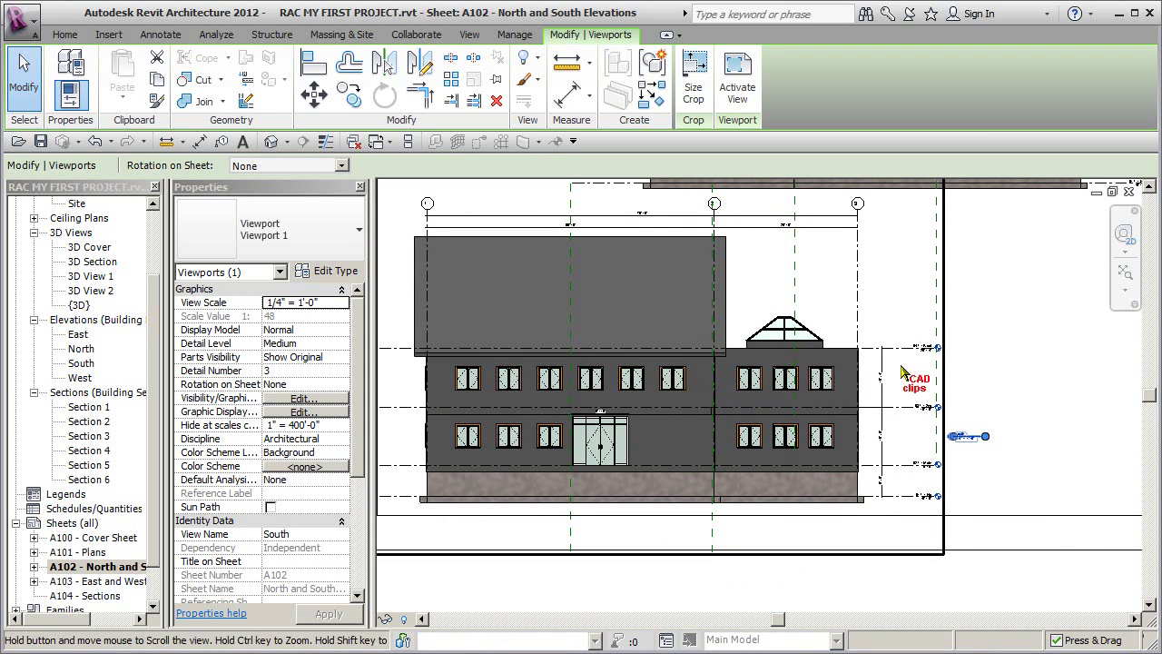
{"action": "middle_click_drag", "start_coordinate": [904, 372], "coordinate": [836, 482]}
{"action": "left_click", "coordinate": [822, 298]}
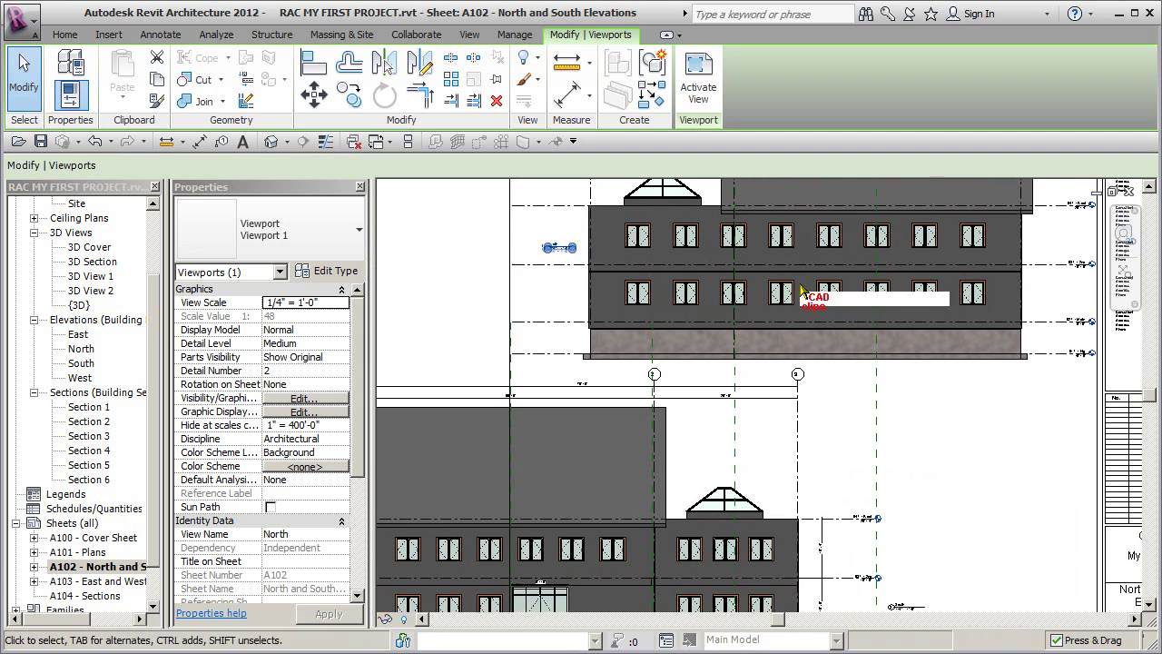
{"action": "left_click_drag", "start_coordinate": [801, 289], "coordinate": [801, 292]}
{"action": "middle_click_drag", "start_coordinate": [820, 261], "coordinate": [835, 499]}
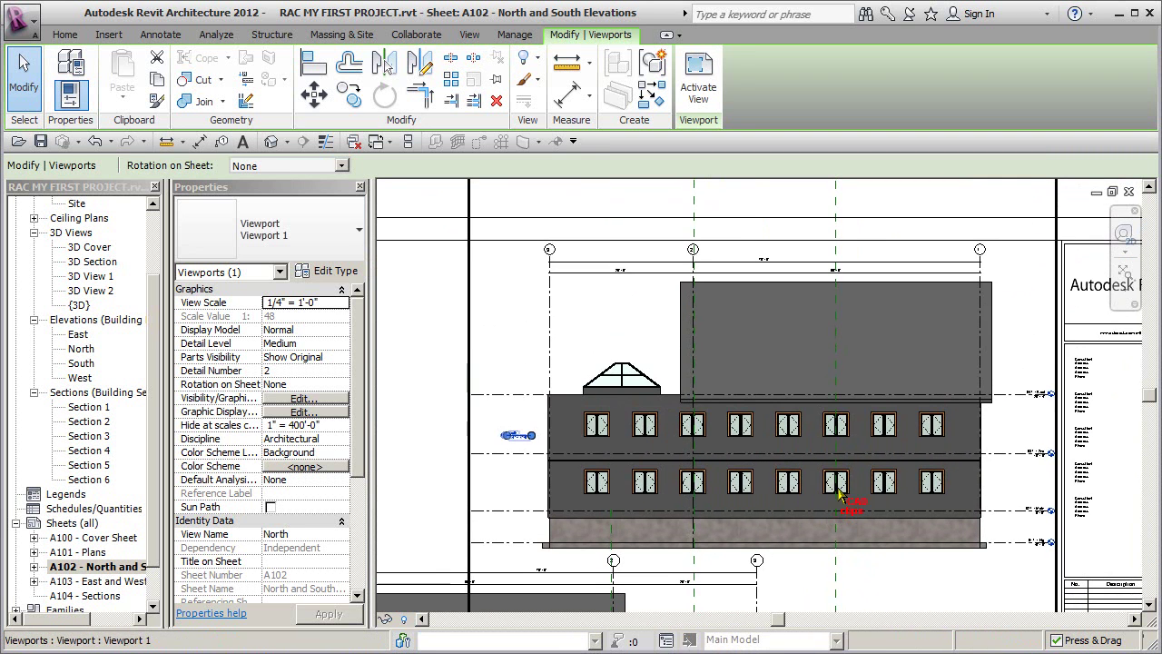
{"action": "scroll", "coordinate": [1029, 381], "scroll_direction": "down", "scroll_amount": 3}
{"action": "key", "text": "Escape"}
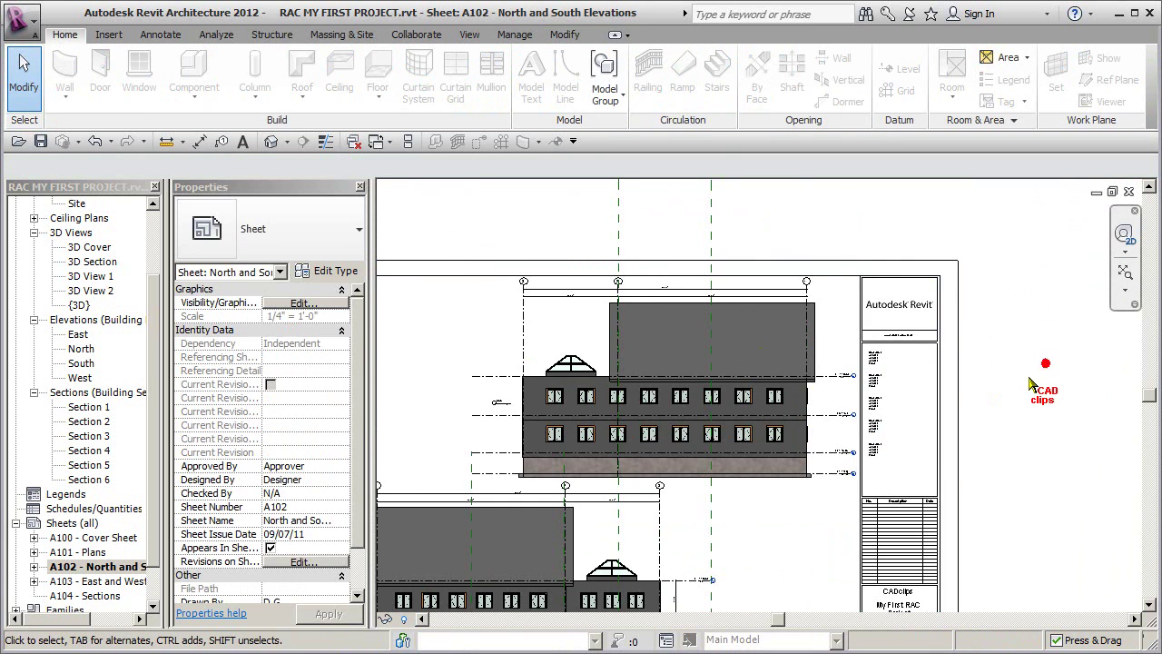
{"action": "scroll", "coordinate": [1026, 380], "scroll_direction": "down", "scroll_amount": 2}
{"action": "middle_click_drag", "start_coordinate": [1026, 380], "coordinate": [1026, 345]}
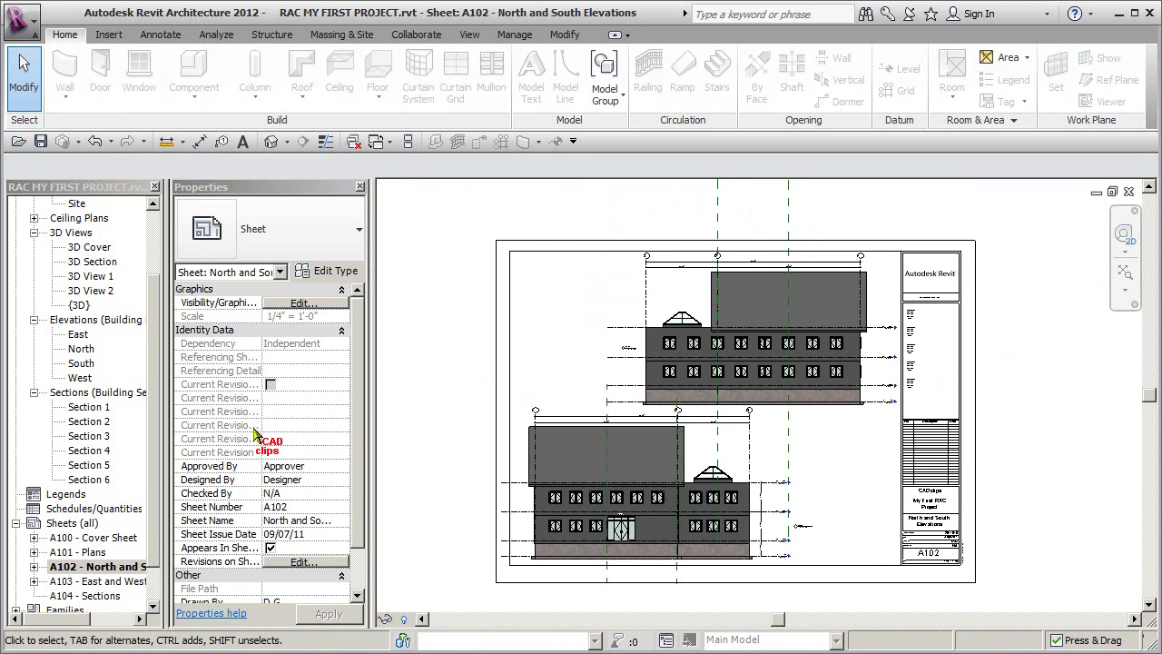
{"action": "double_click", "coordinate": [107, 581]}
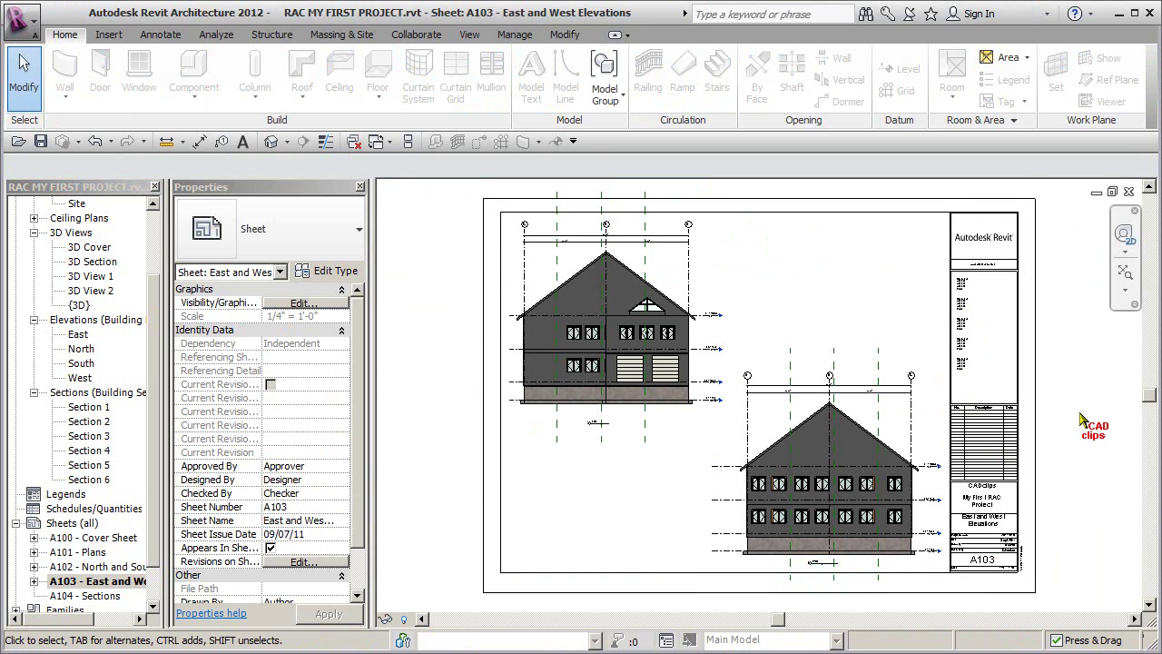
- Place the Section 1 view in the upper right of the A104 - Sections sheet and set its scale to 3/16" = 1'-0"
{"action": "double_click", "coordinate": [102, 594]}
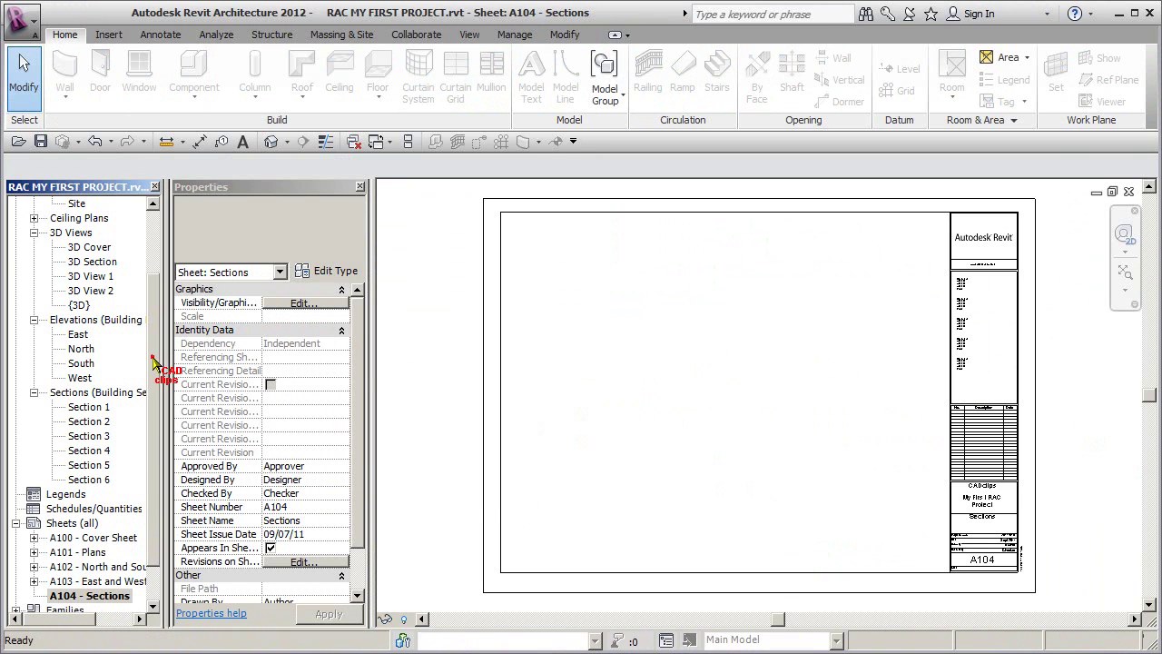
{"action": "left_click", "coordinate": [89, 406]}
{"action": "left_click_drag", "start_coordinate": [788, 397], "coordinate": [803, 377]}
{"action": "left_click", "coordinate": [864, 282]}
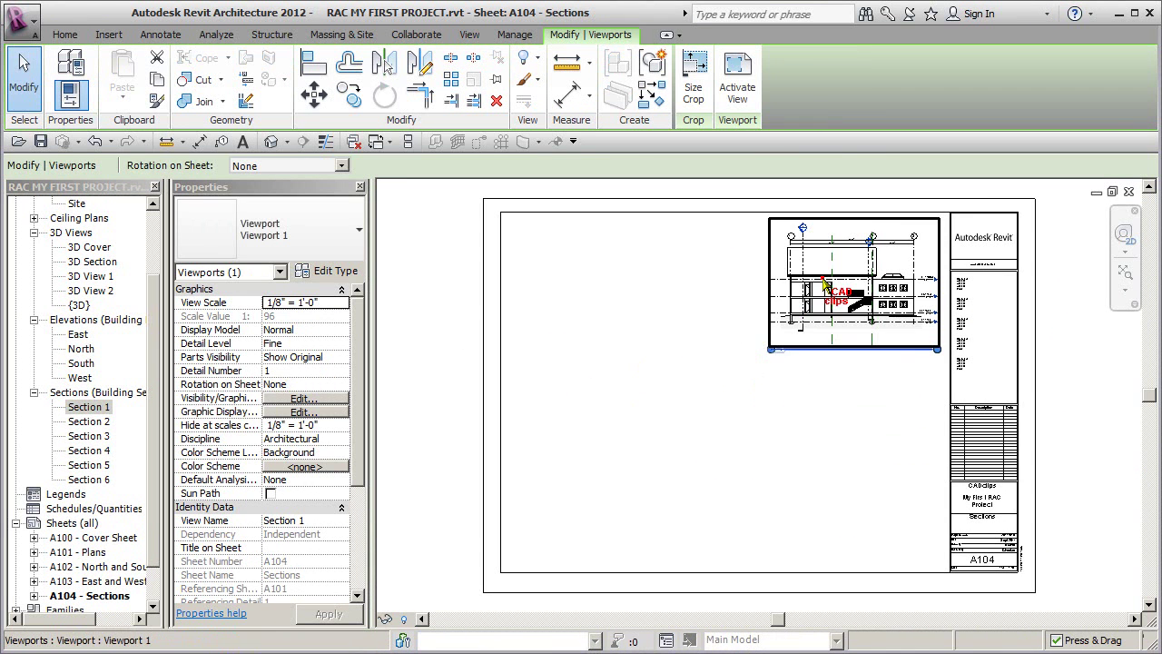
{"action": "left_click", "coordinate": [335, 302]}
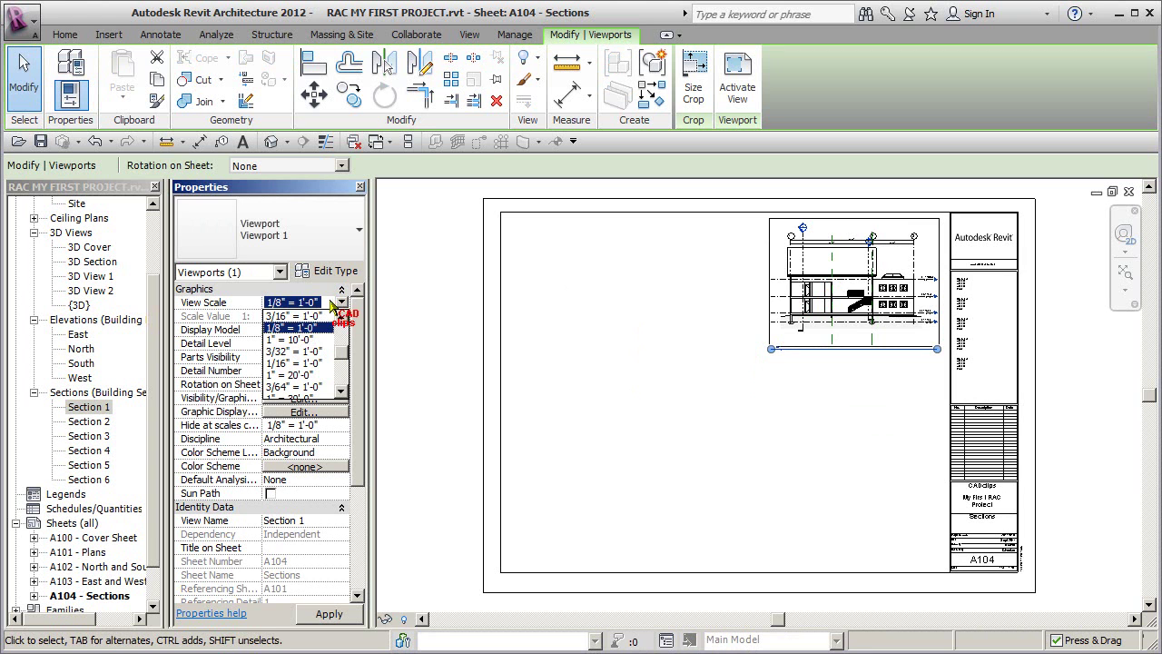
{"action": "left_click", "coordinate": [309, 315]}
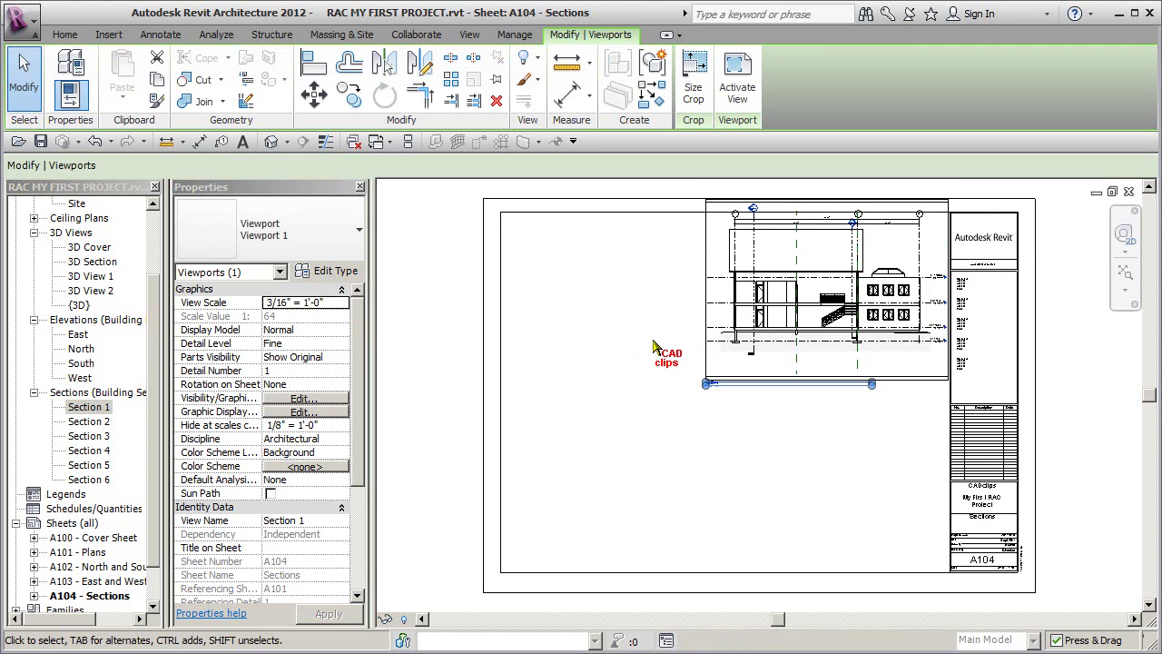
- Nudge the Section 1 viewport down and slightly left so it fits inside the sheet border
{"action": "key", "text": "Down"}
{"action": "key", "text": "Down"}
{"action": "key", "text": "Down"}
{"action": "key", "text": "Down"}
{"action": "key", "text": "Left"}
{"action": "left_click", "coordinate": [622, 367]}
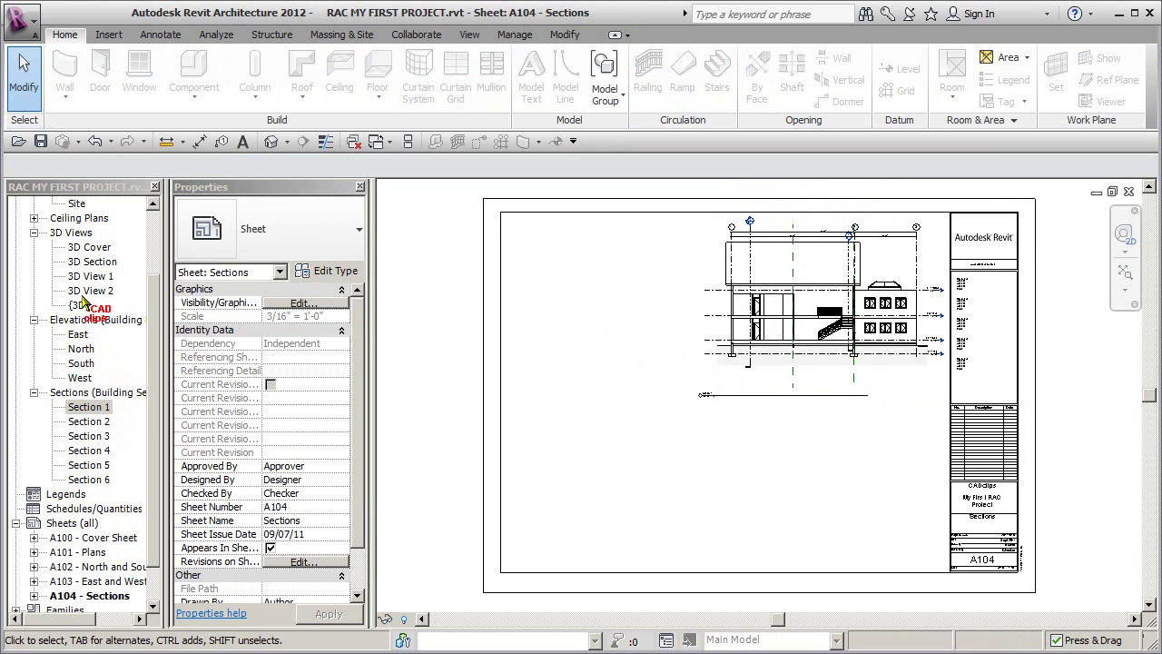
- Place the 3D Section view in the empty upper area of the A104 sheet, left of Section 1
{"action": "left_click", "coordinate": [98, 262]}
{"action": "left_click_drag", "start_coordinate": [100, 262], "coordinate": [539, 295]}
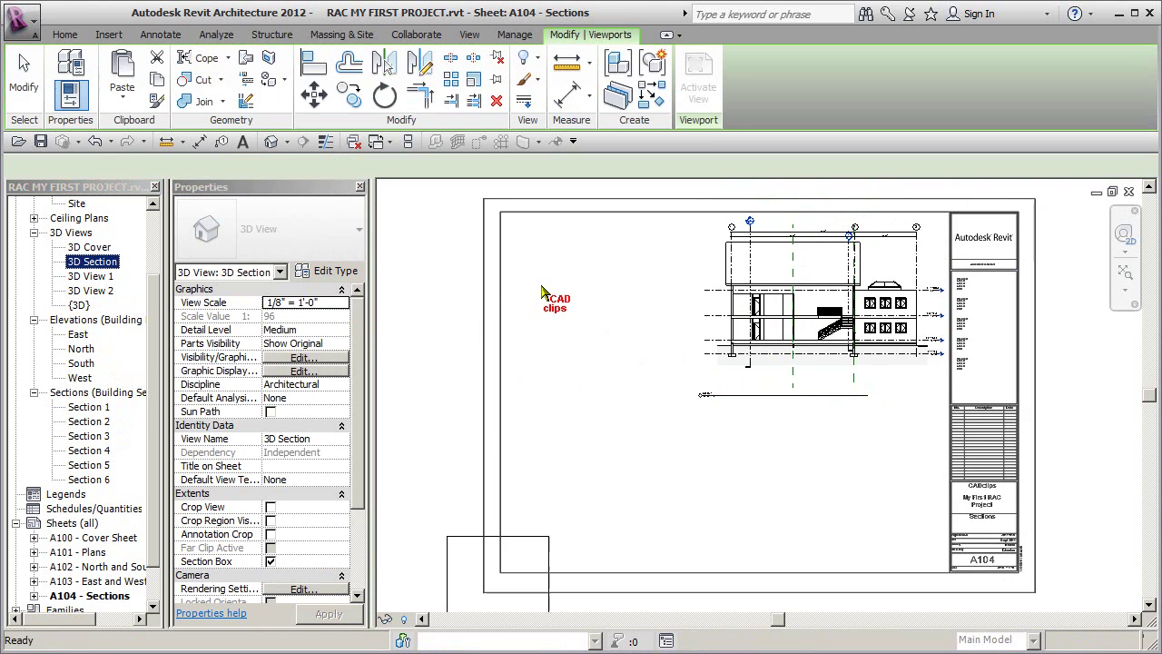
{"action": "left_click", "coordinate": [609, 299]}
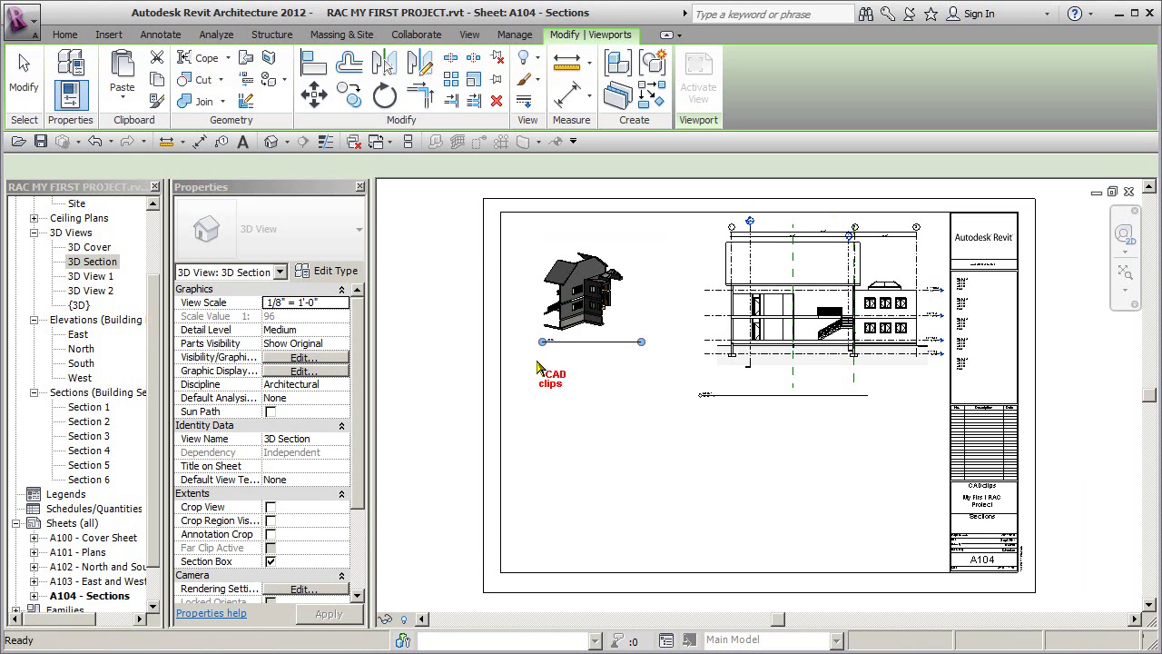